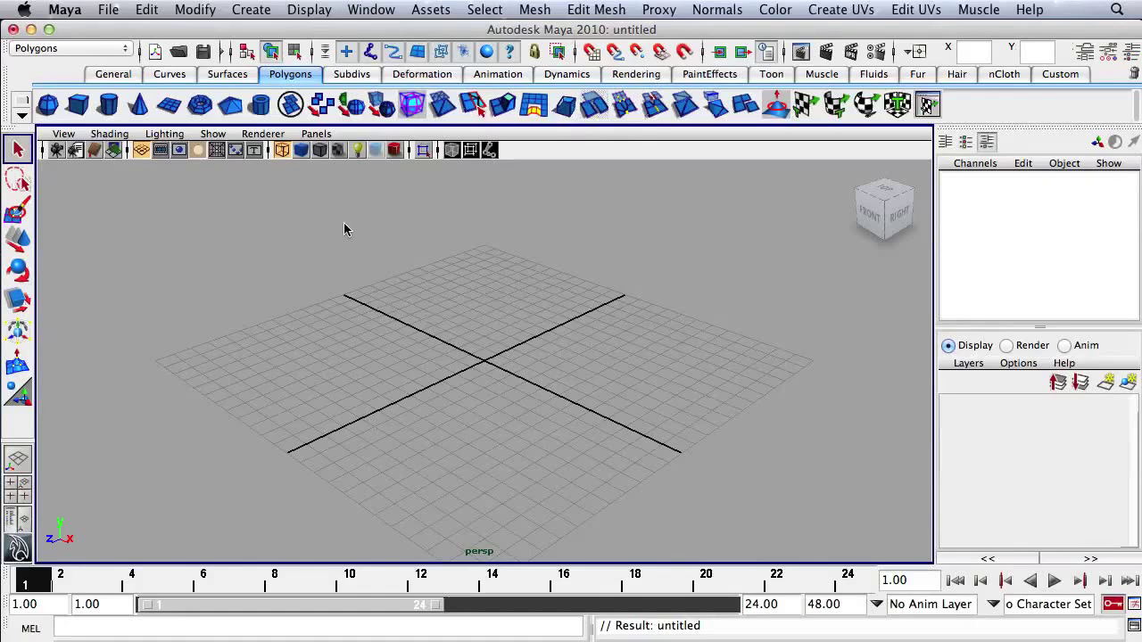
- Open the spaceShip.mb scene from the project's scenes folder
click(109, 9)
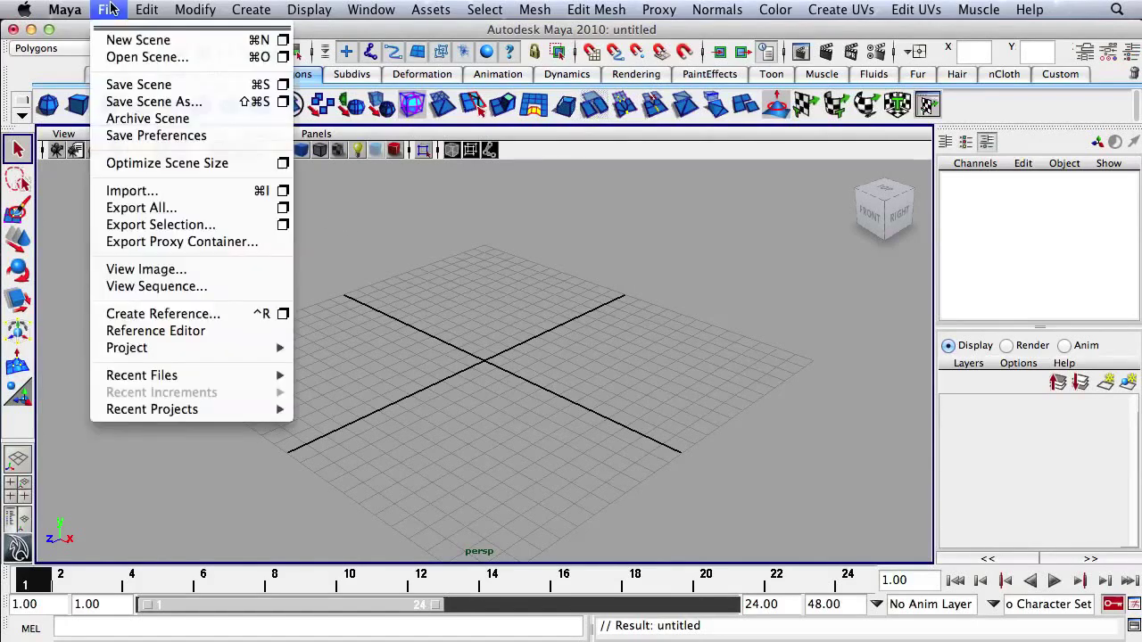
click(147, 56)
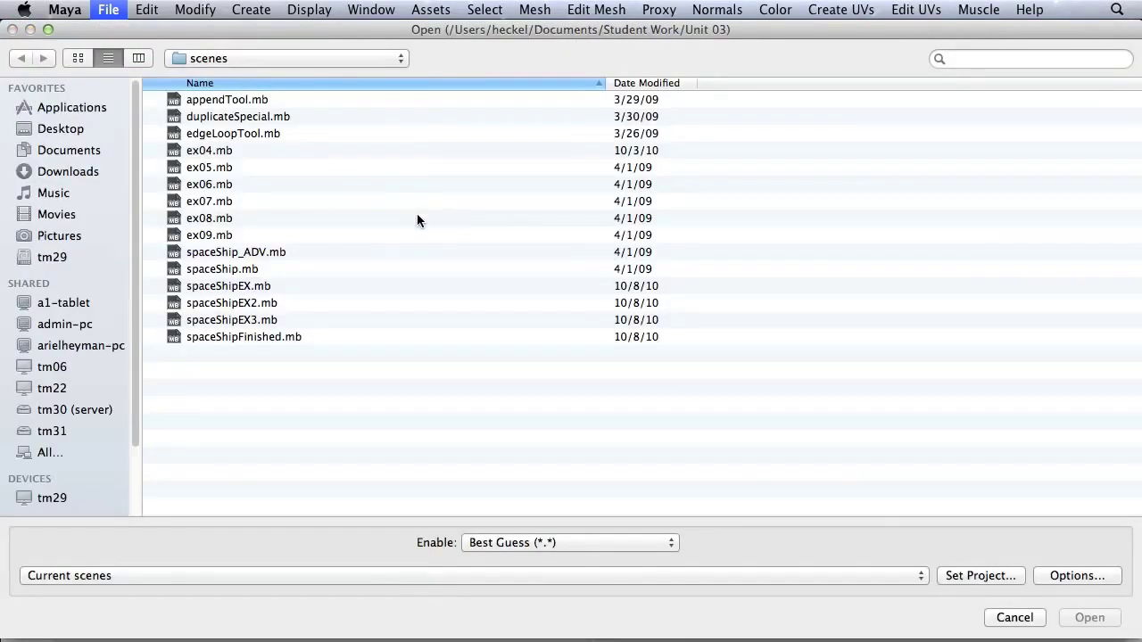
click(220, 272)
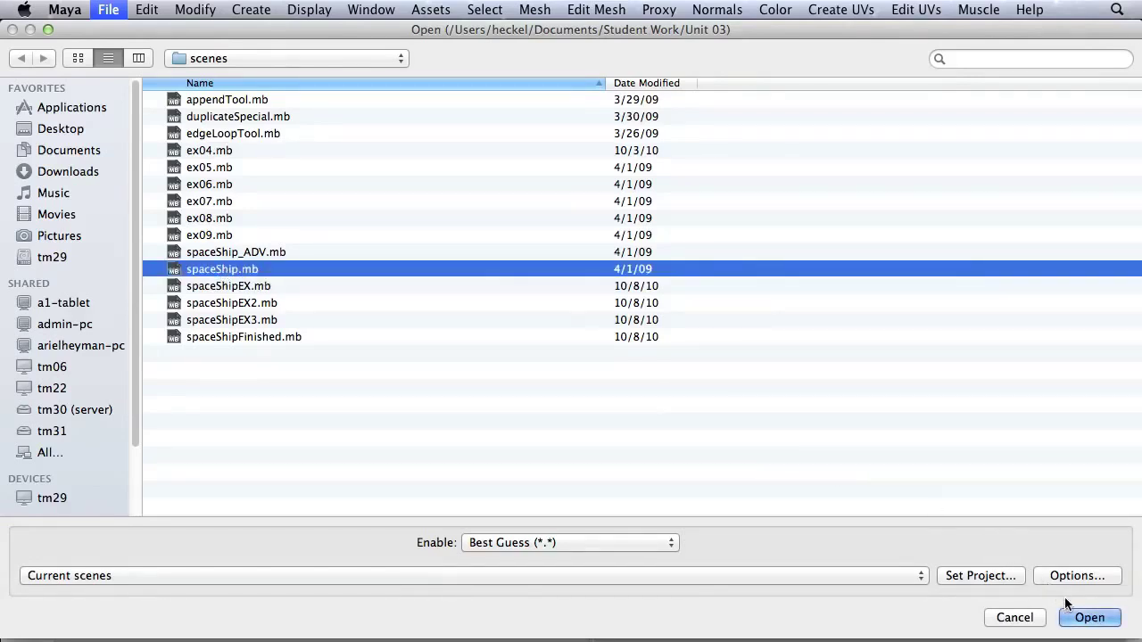
click(1089, 618)
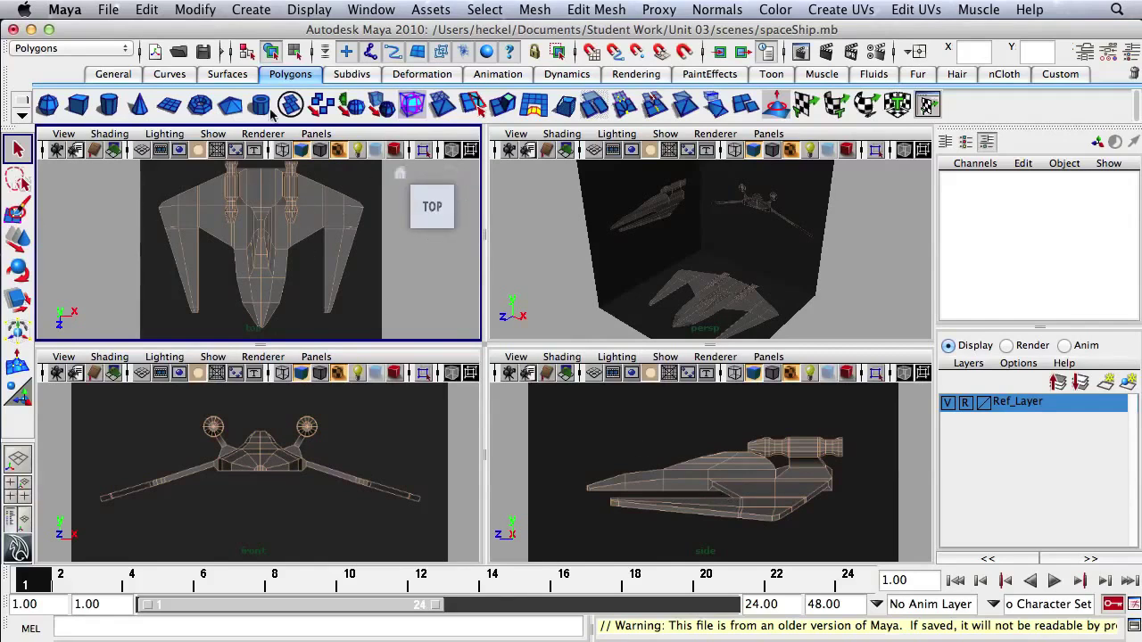
click(107, 79)
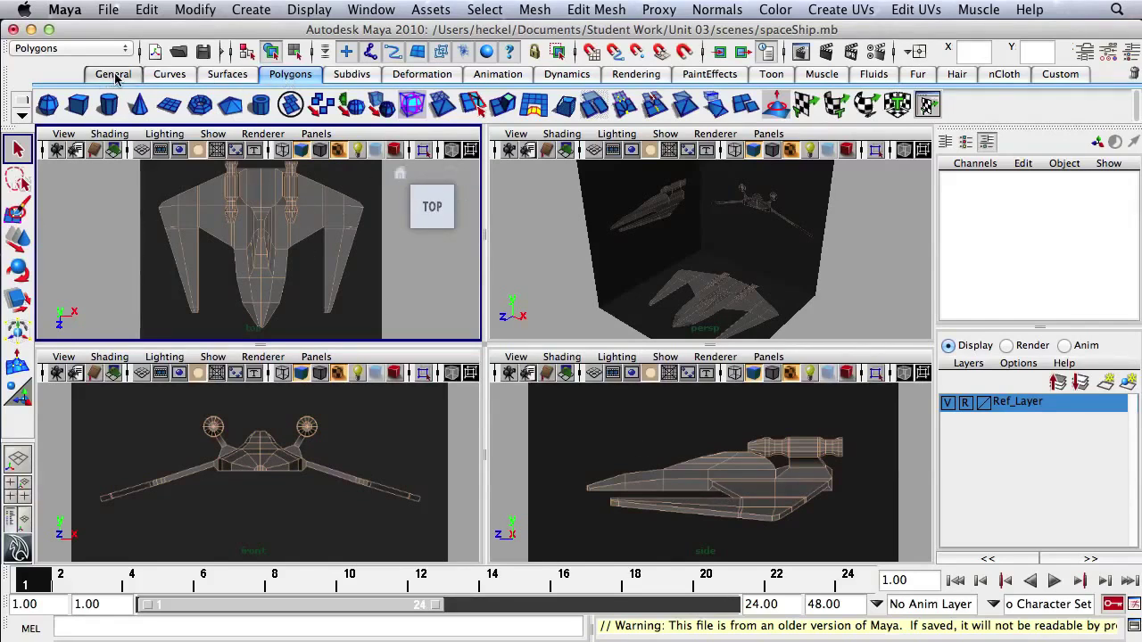
click(299, 77)
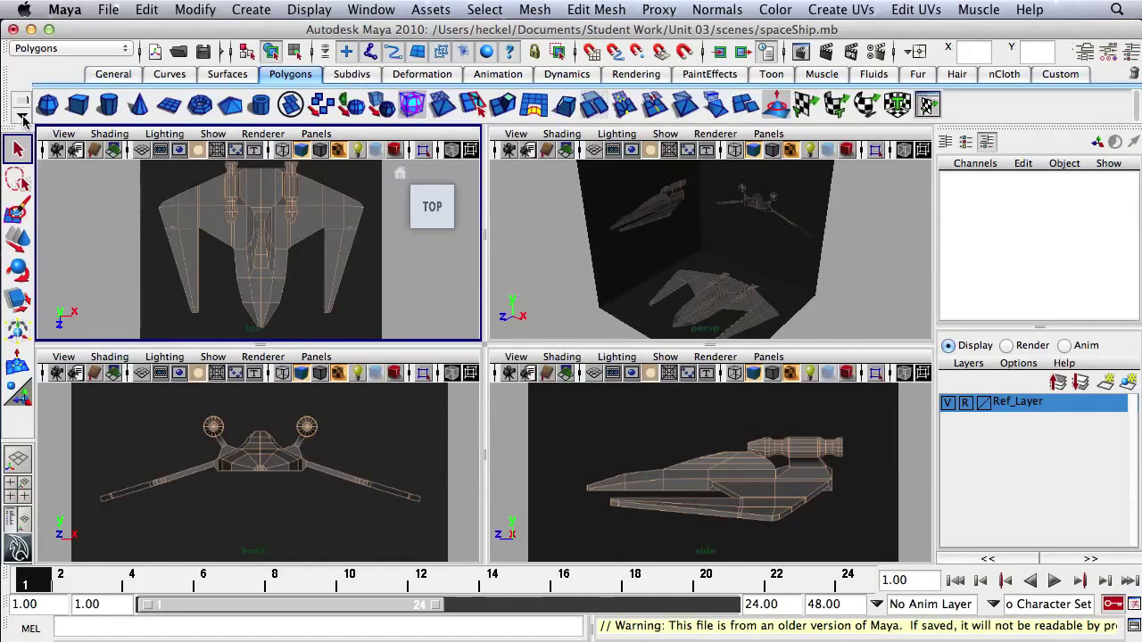
click(23, 117)
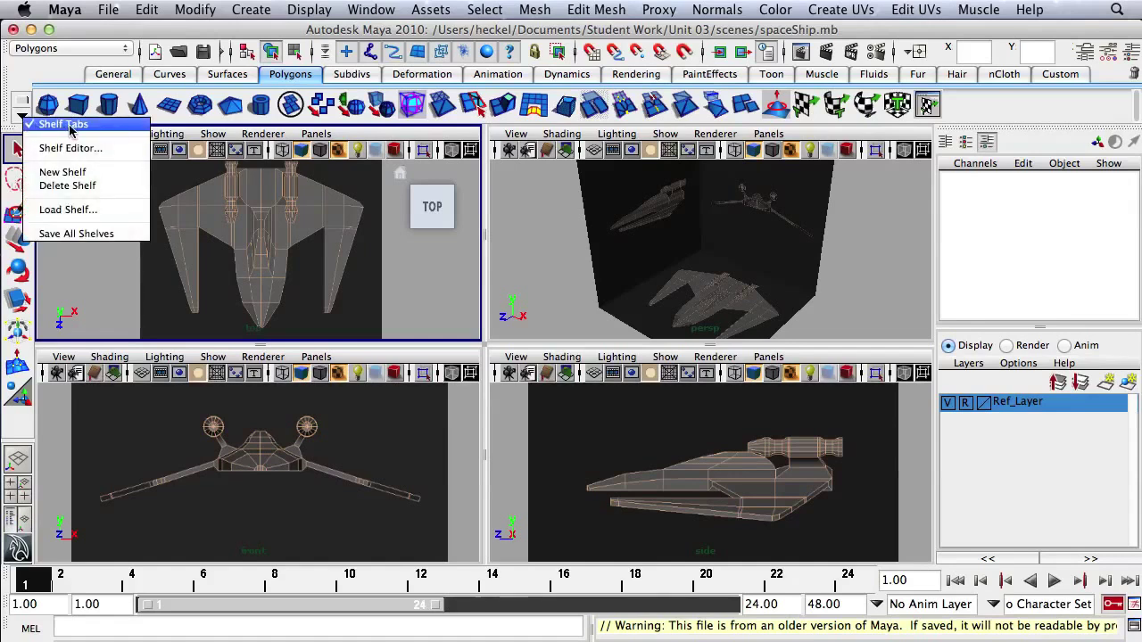
click(357, 239)
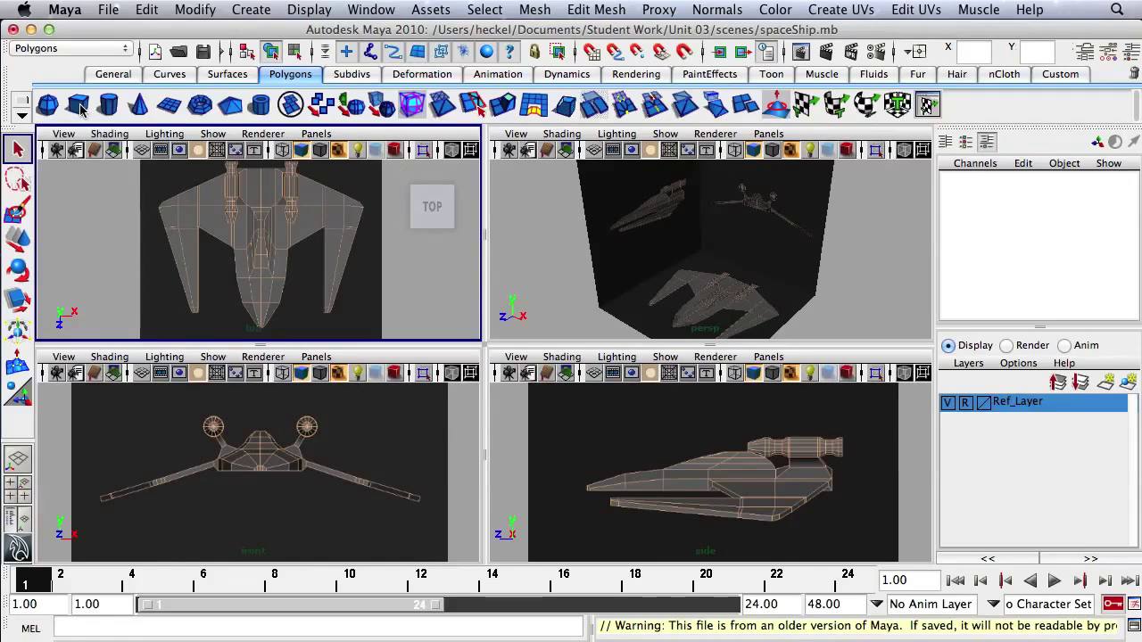
- Create a polygon cube at the origin and assign the TransparentMat material to it from the Hypershade
click(78, 106)
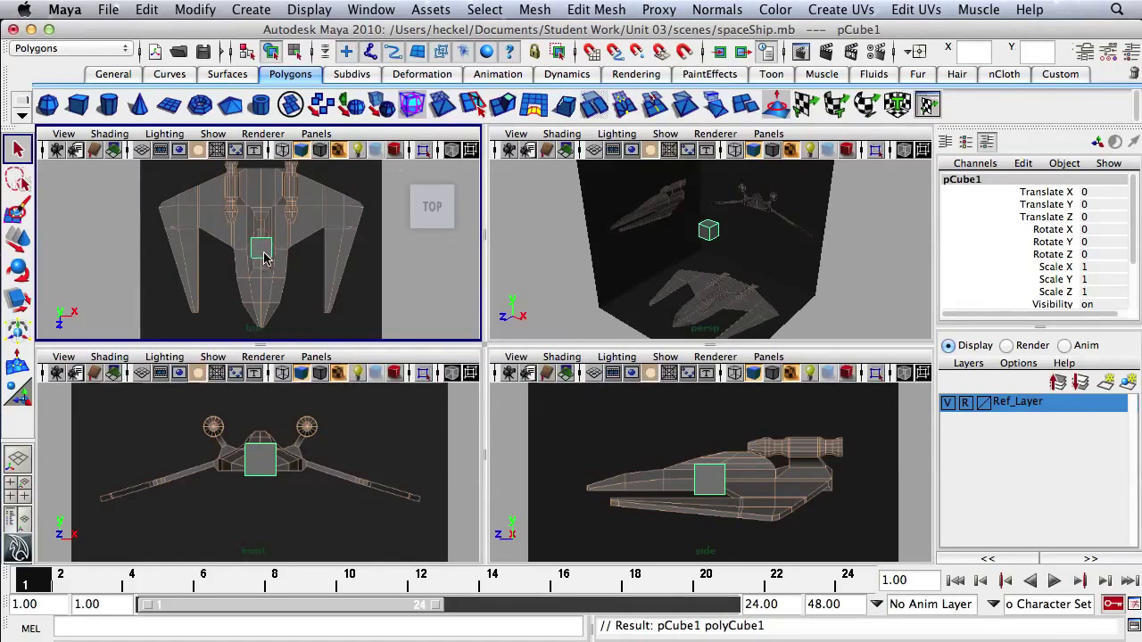
click(369, 15)
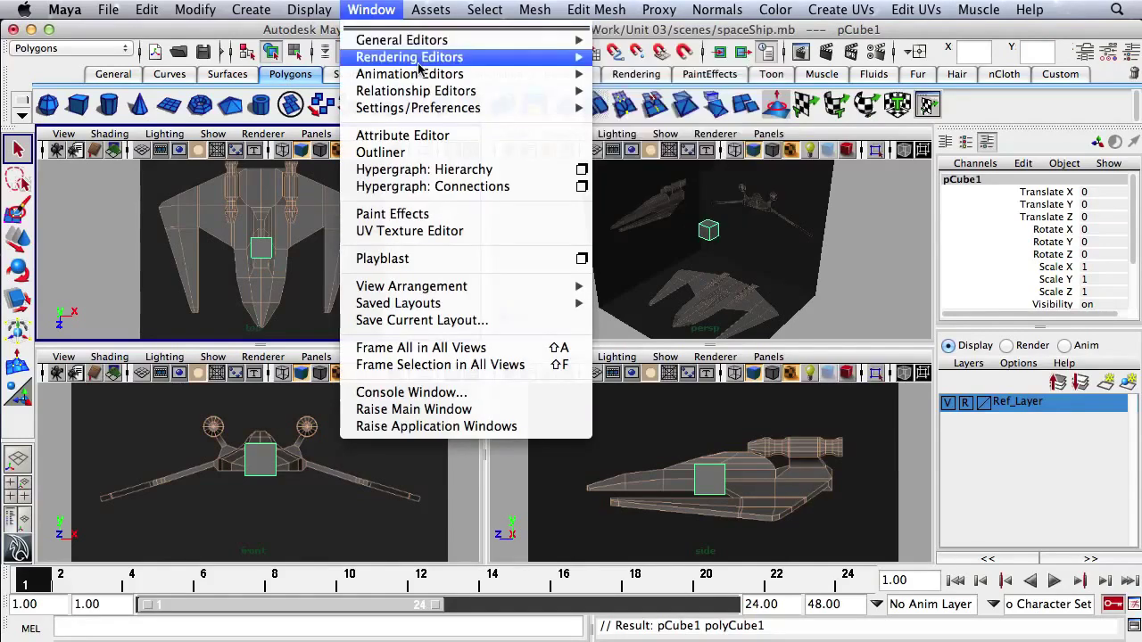
mouse_move(424, 57)
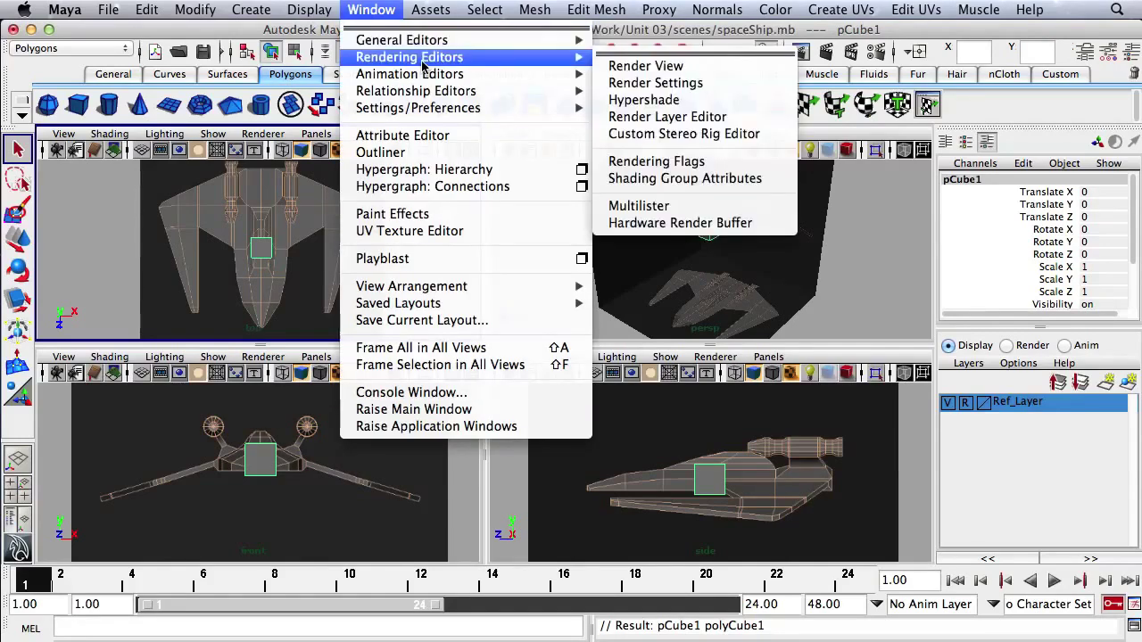
click(693, 101)
drag(237, 31, 574, 31)
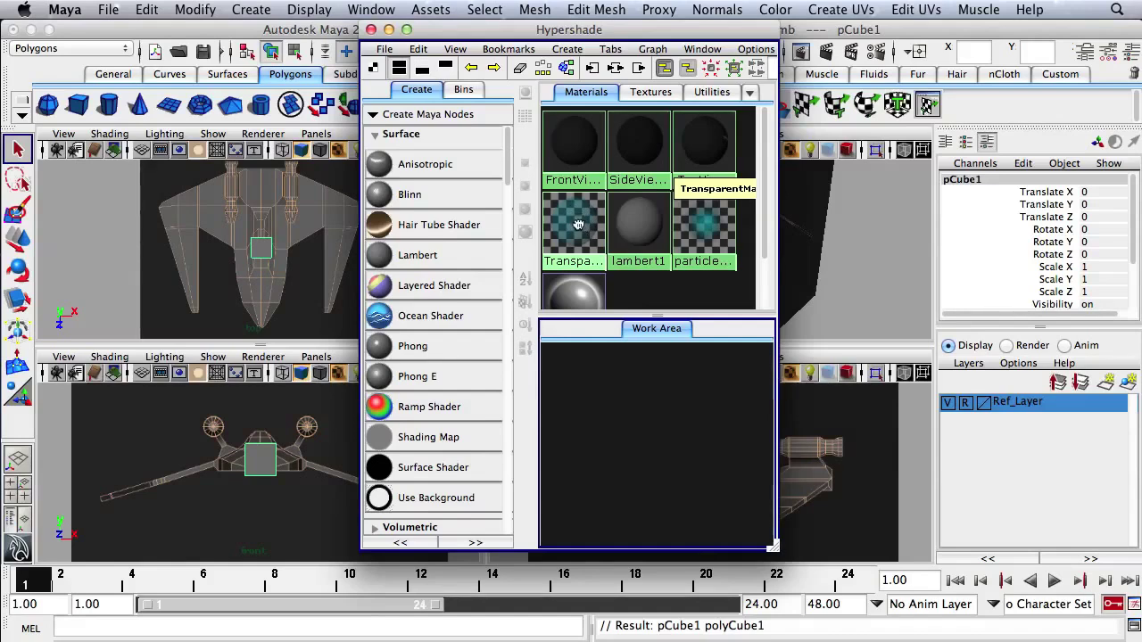
middle_drag(578, 225, 262, 246)
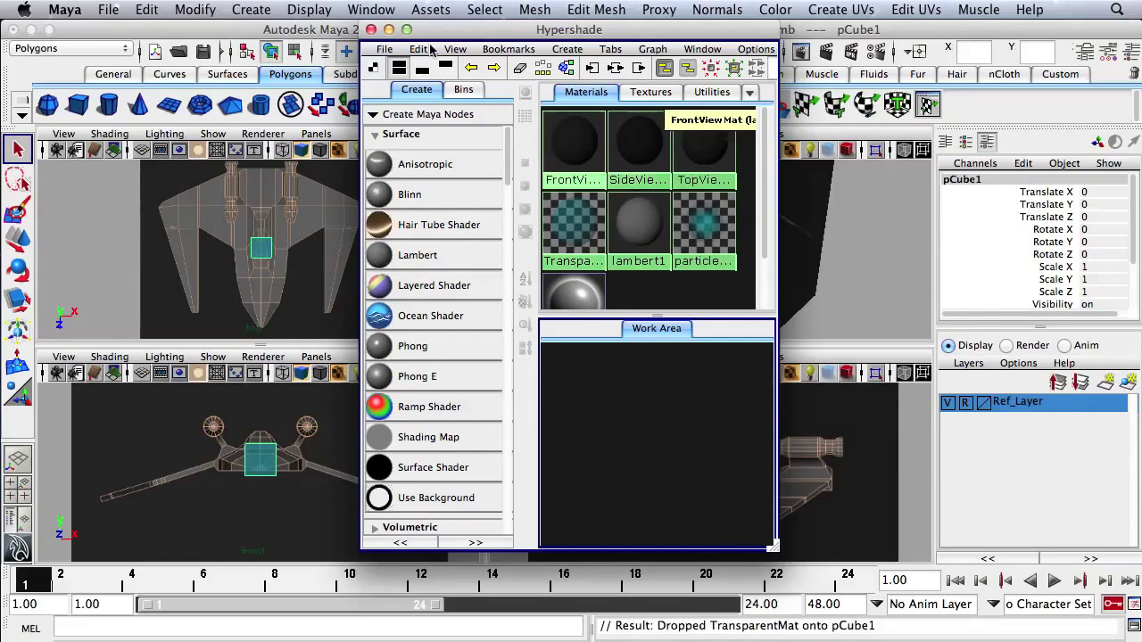
click(371, 29)
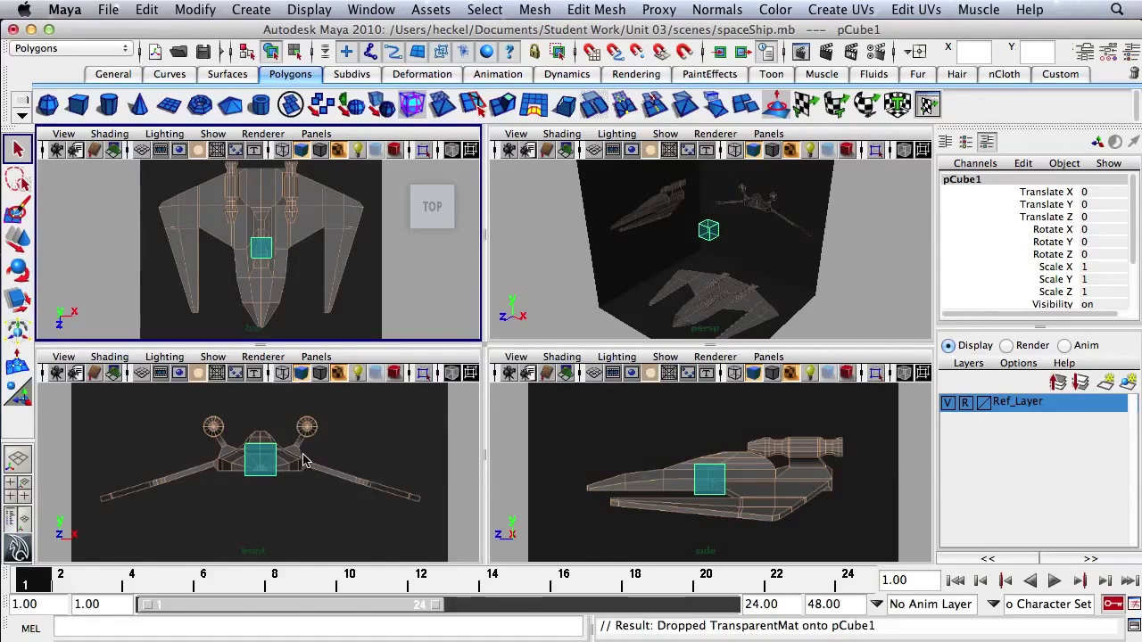
- Scale the cube in the front view to match the ship's body, about 0.703 in Y and 2.729 in X
key(space)
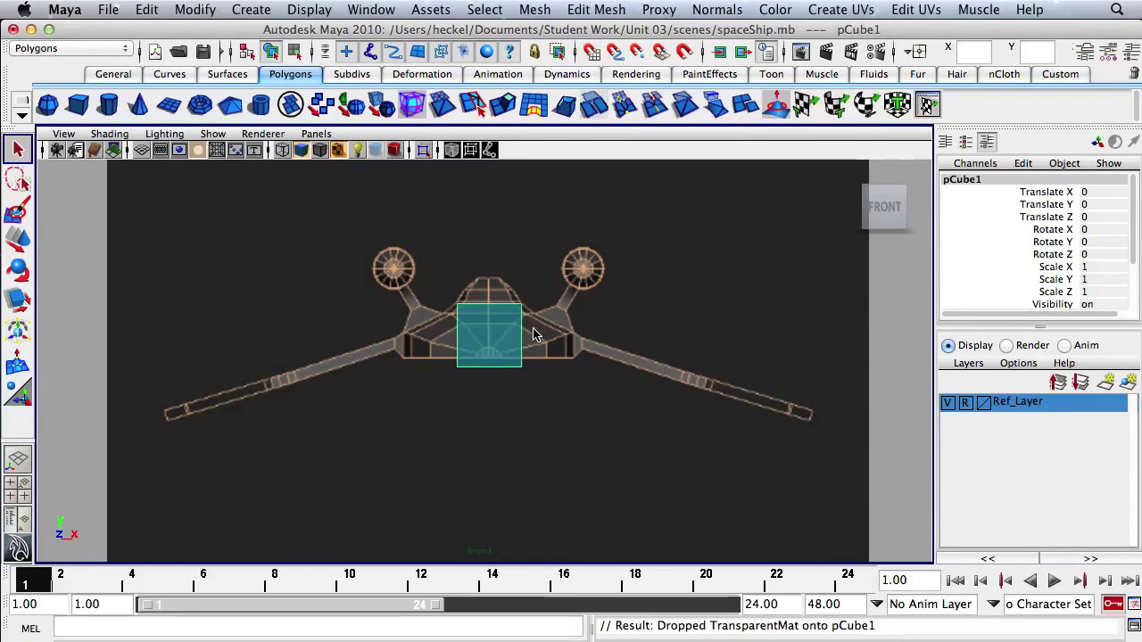
key(r)
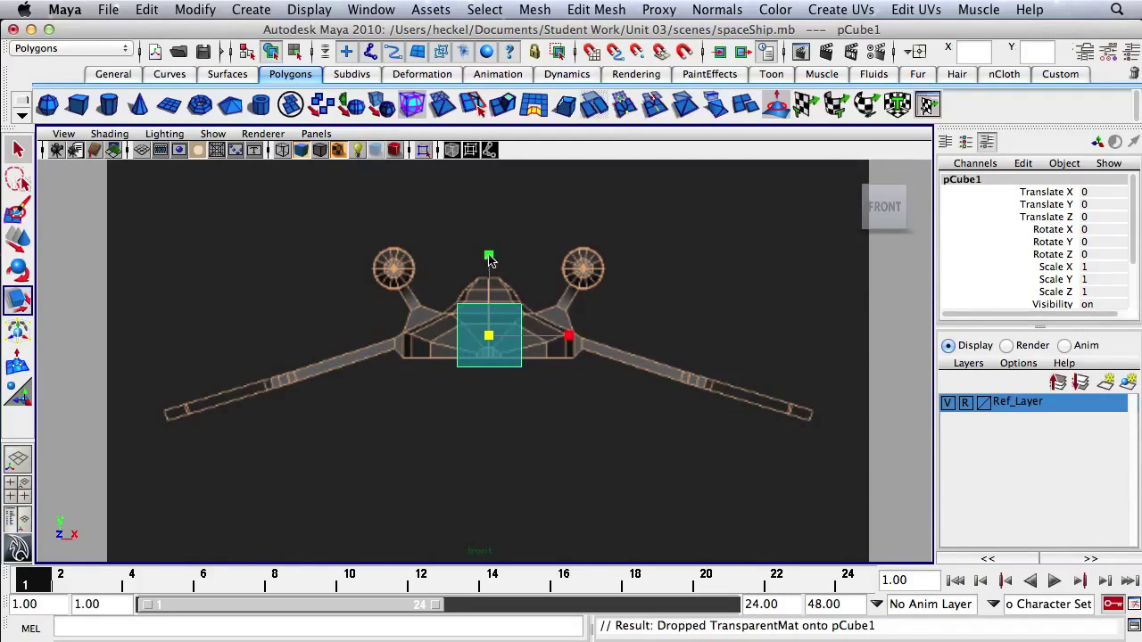
drag(489, 258, 488, 283)
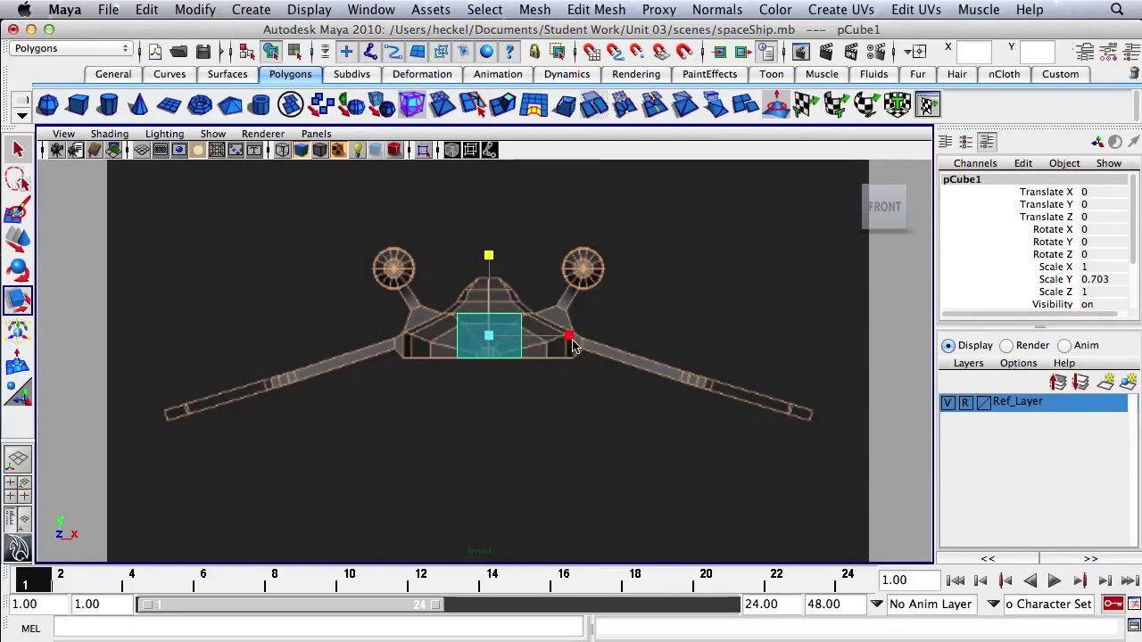
drag(569, 337, 708, 337)
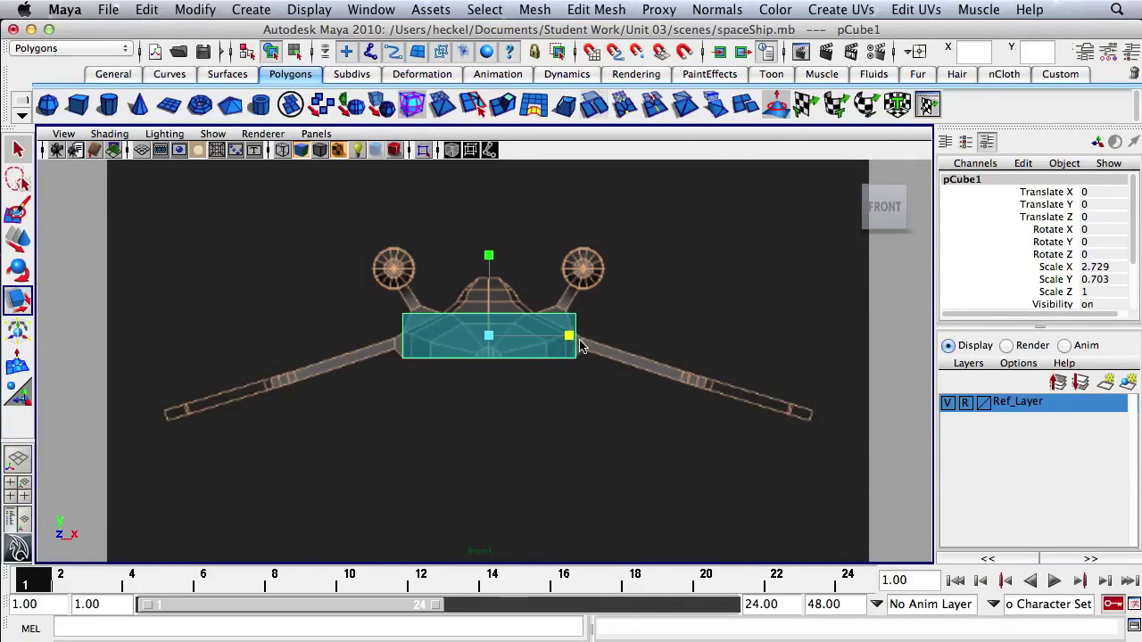
- Scale the cube in the top view to about 7.893 in Z to span the ship's body from tail to nose
key(space)
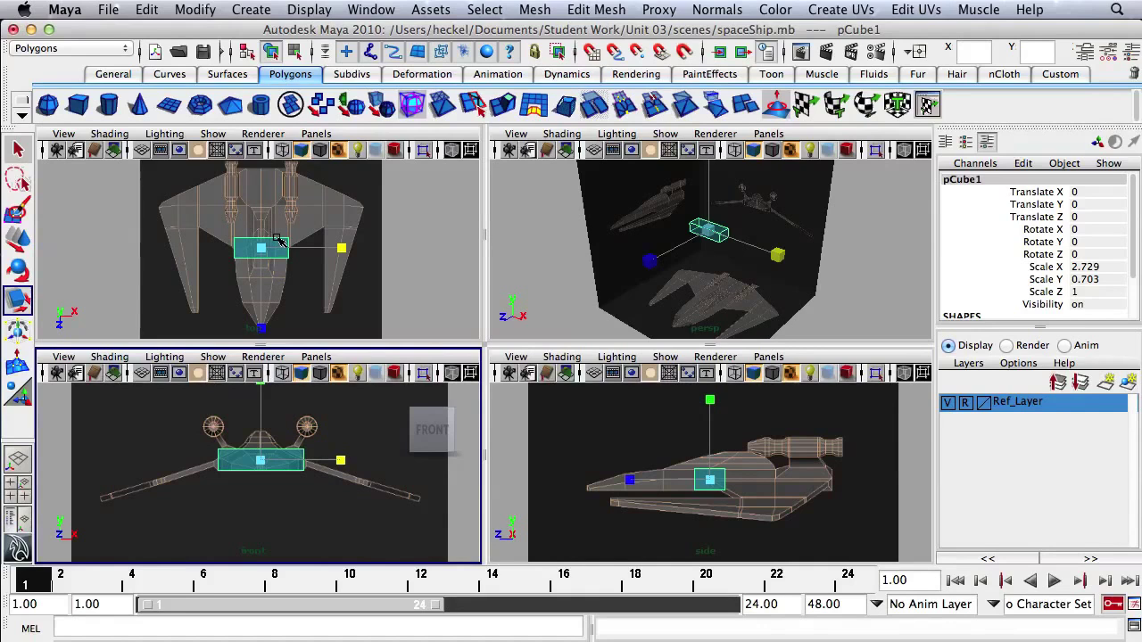
key(space)
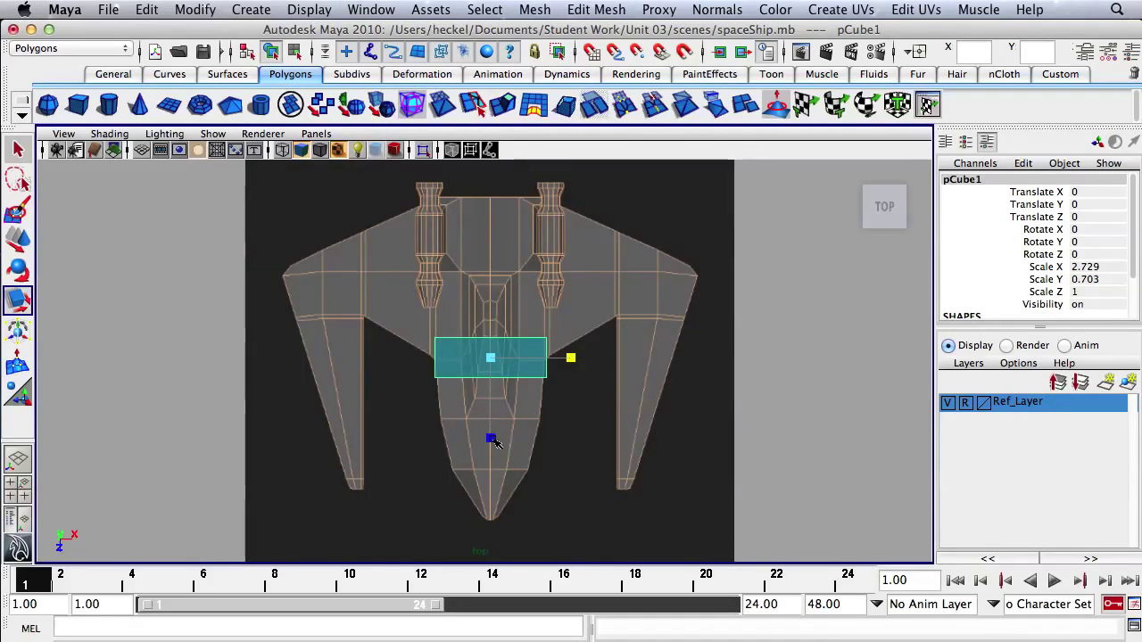
drag(491, 438, 490, 540)
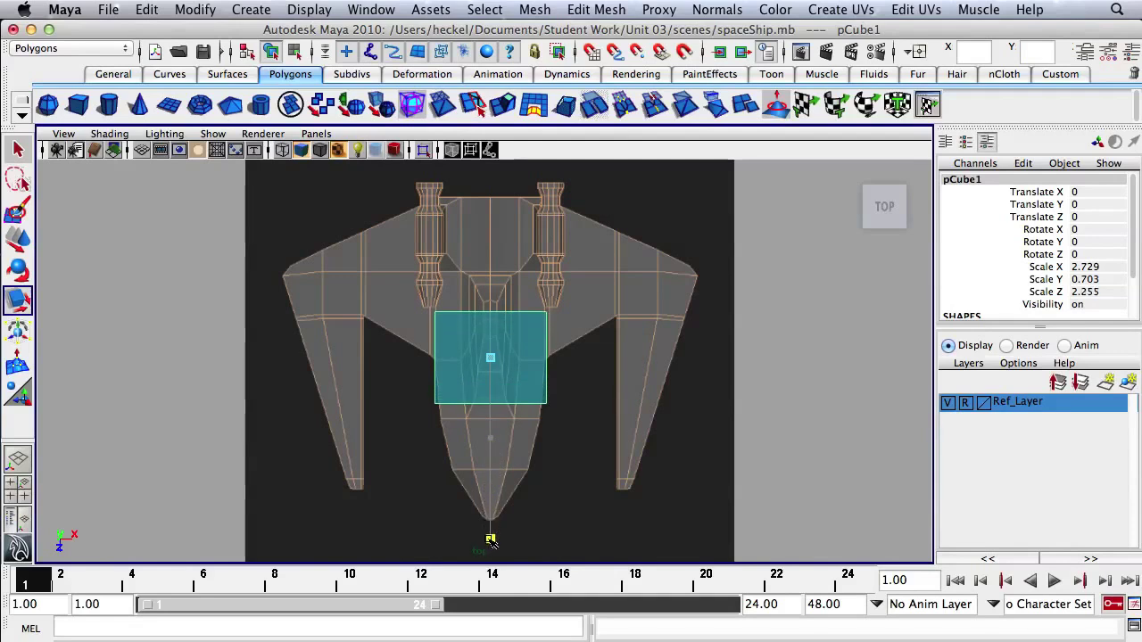
drag(499, 440, 488, 638)
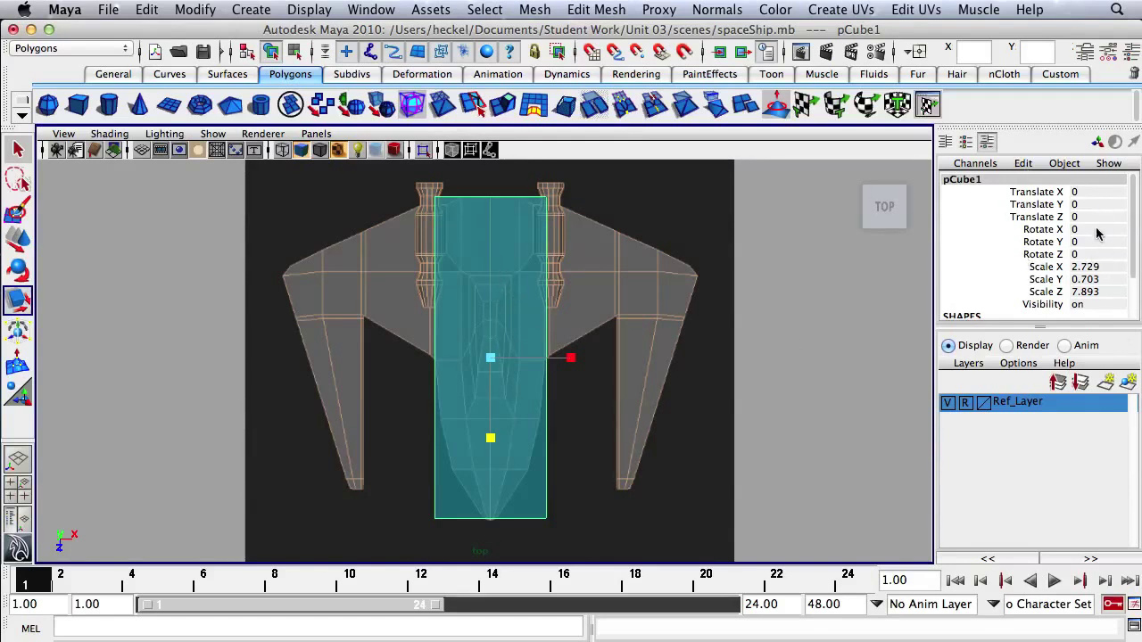
- Set the cube's Subdivisions Width to 2 to split it along its centre line
scroll(1128, 223, down, 3)
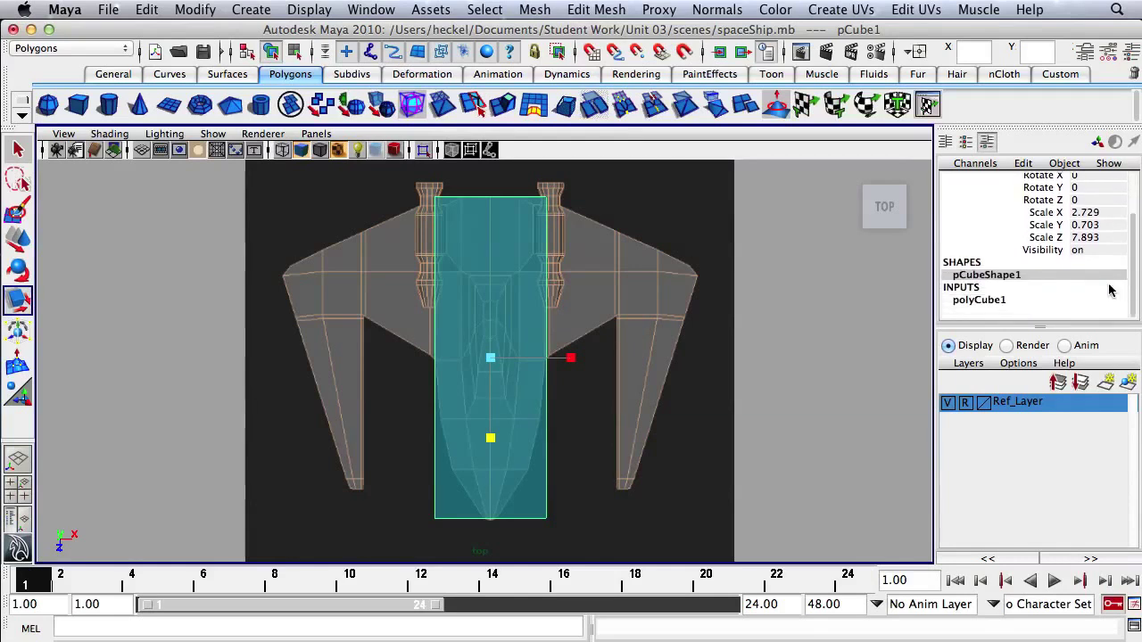
click(974, 305)
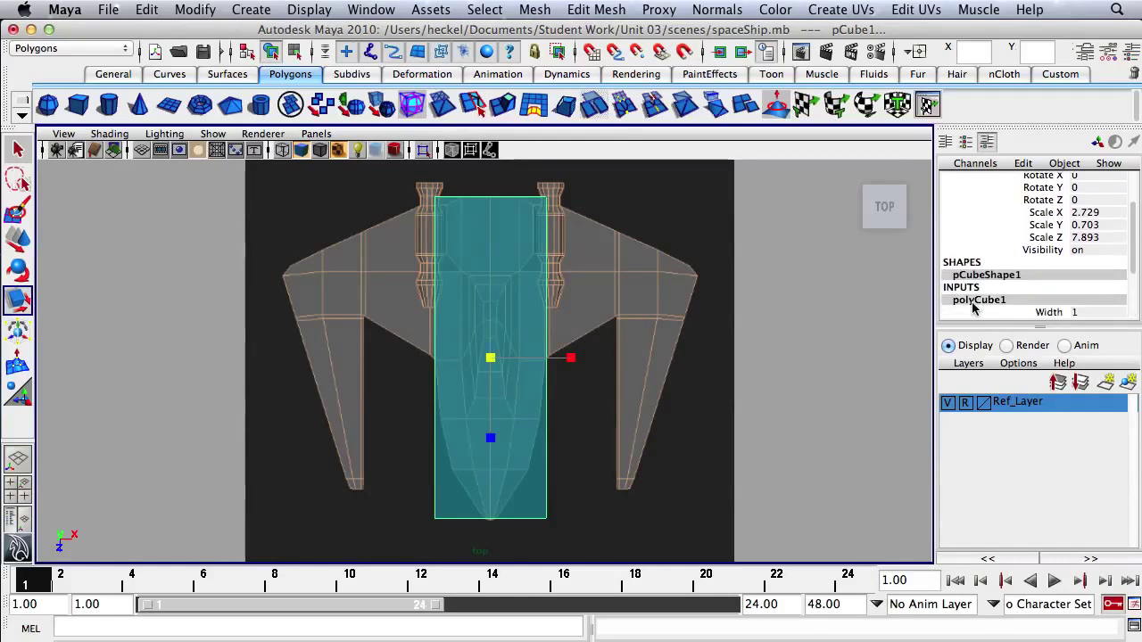
drag(1134, 242, 1134, 292)
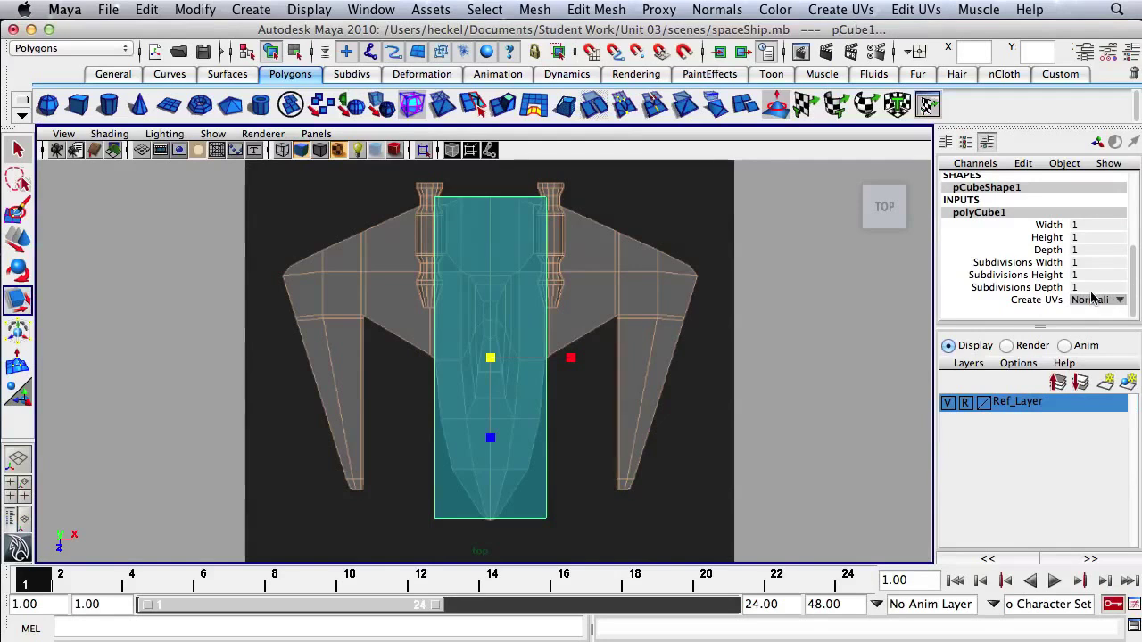
double_click(1093, 264)
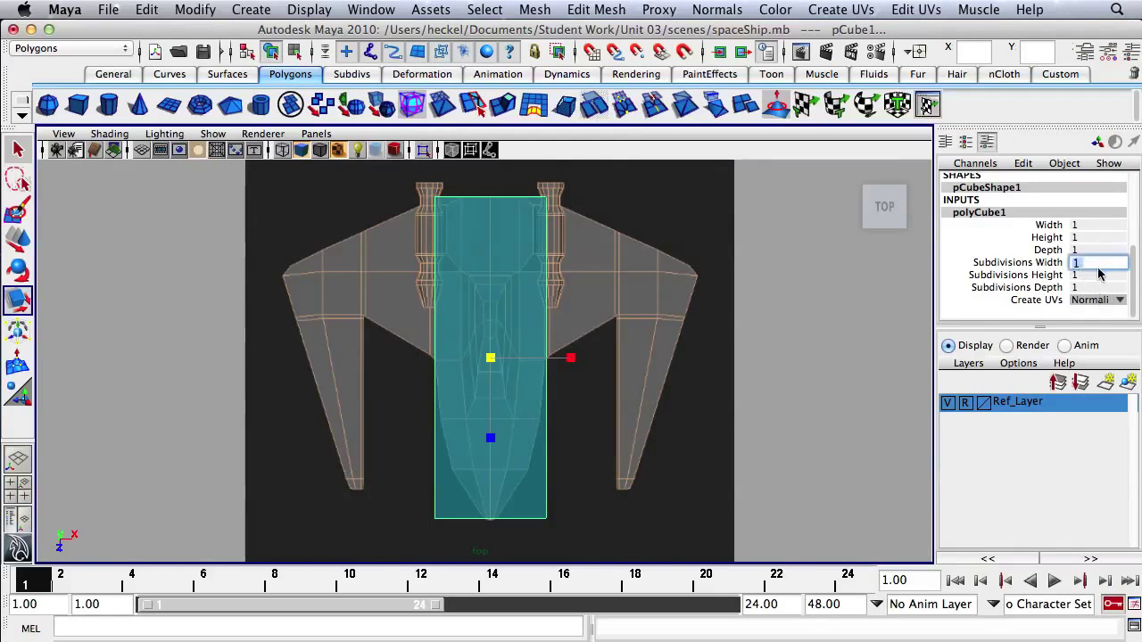
text(2)
key(Return)
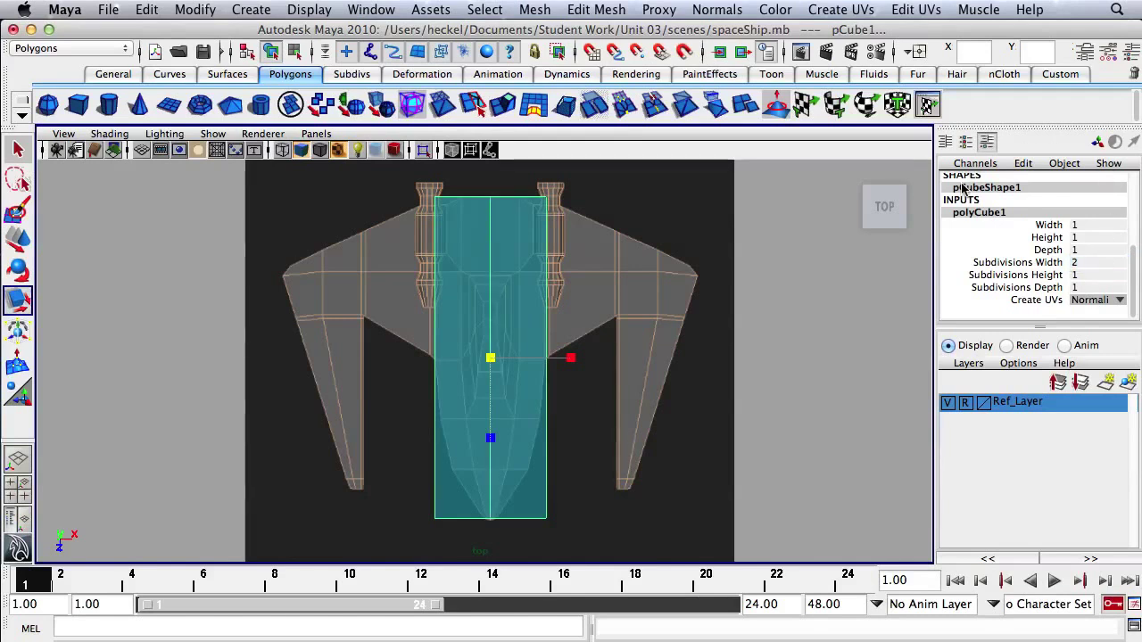
drag(489, 216, 490, 429)
- Select the cube's faces on the left side of its centre line in the front view and delete them
key(space)
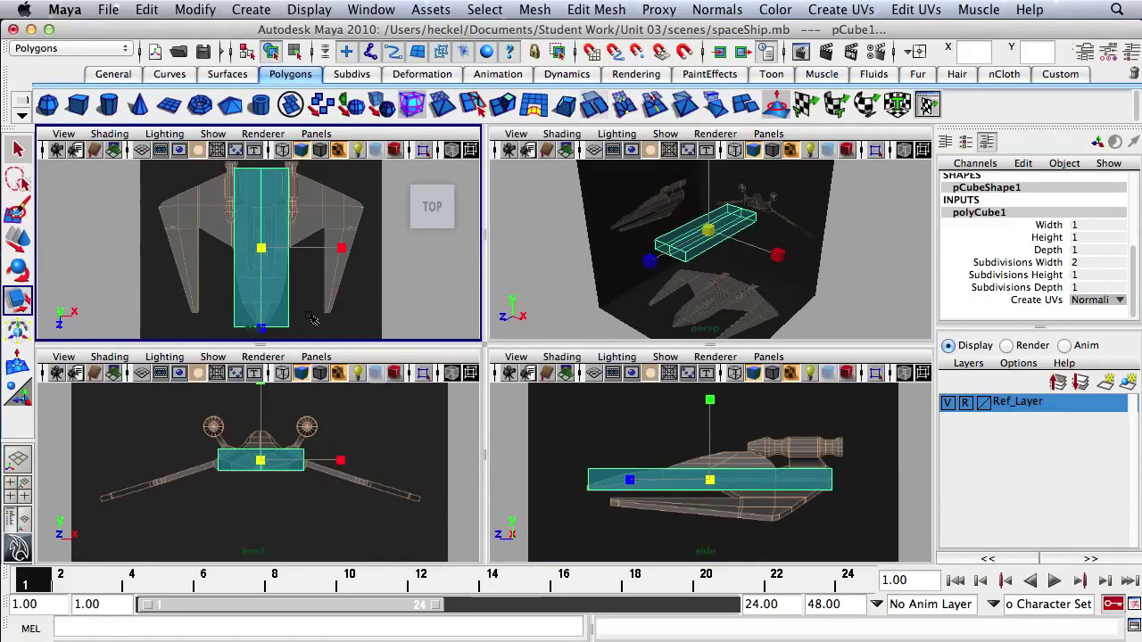
alt+middle_drag(303, 478, 307, 489)
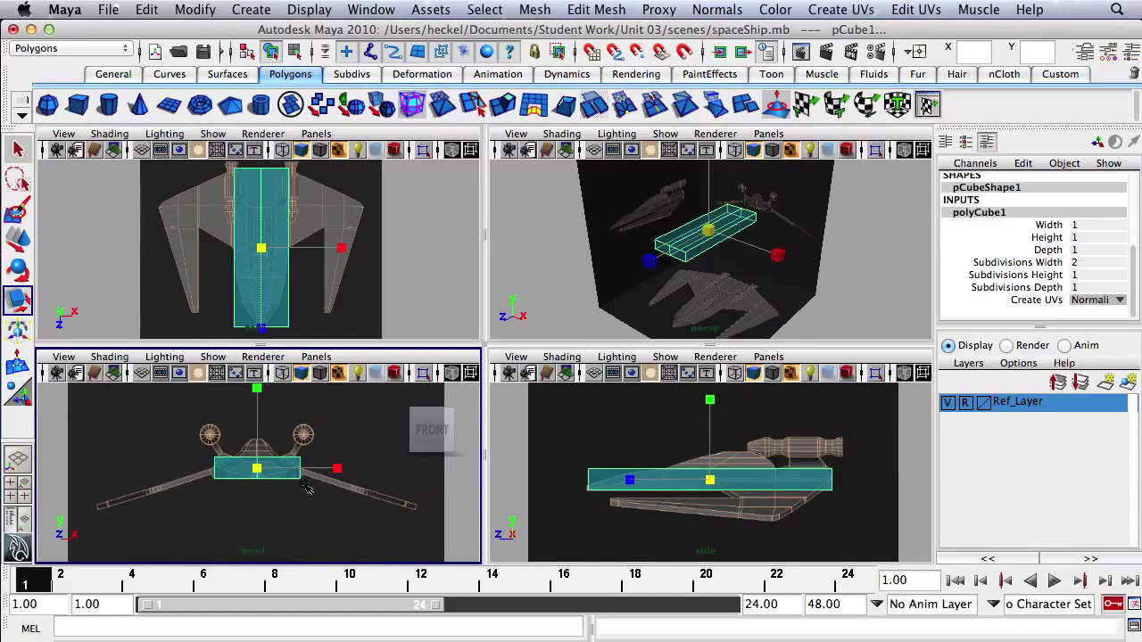
key(q)
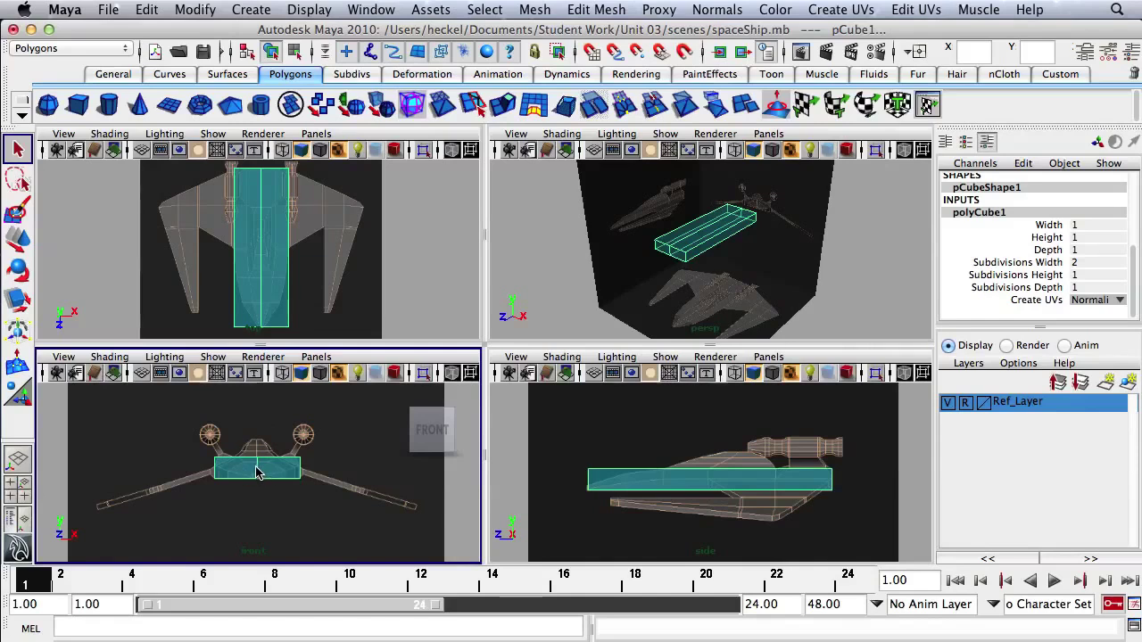
right_click(256, 473)
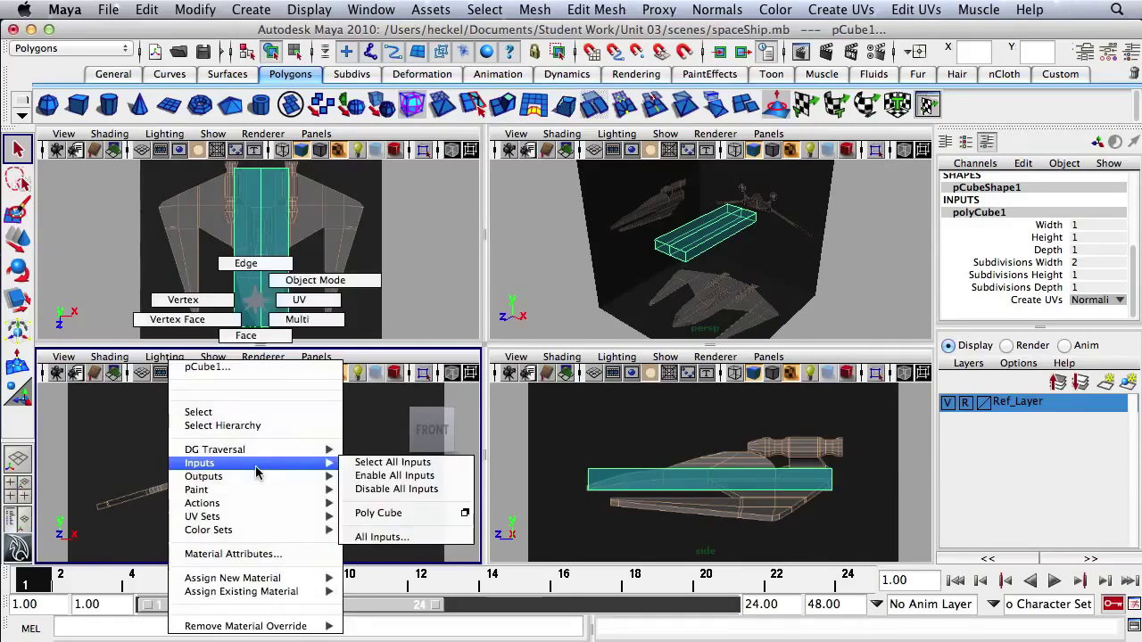
right_drag(256, 473, 256, 341)
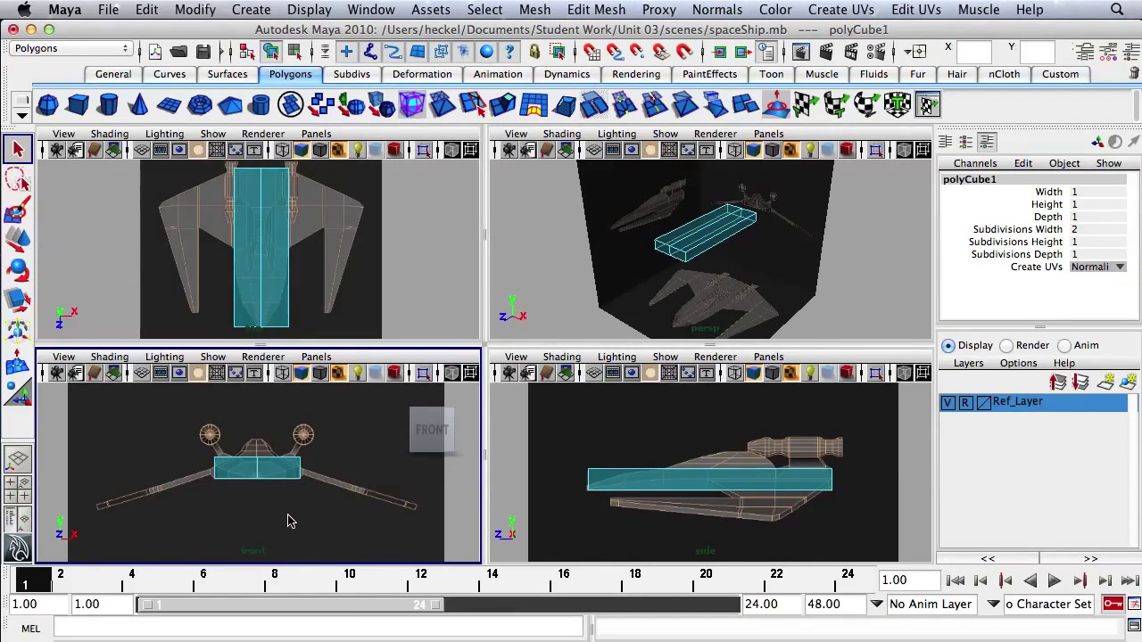
drag(186, 417, 248, 506)
drag(247, 506, 246, 508)
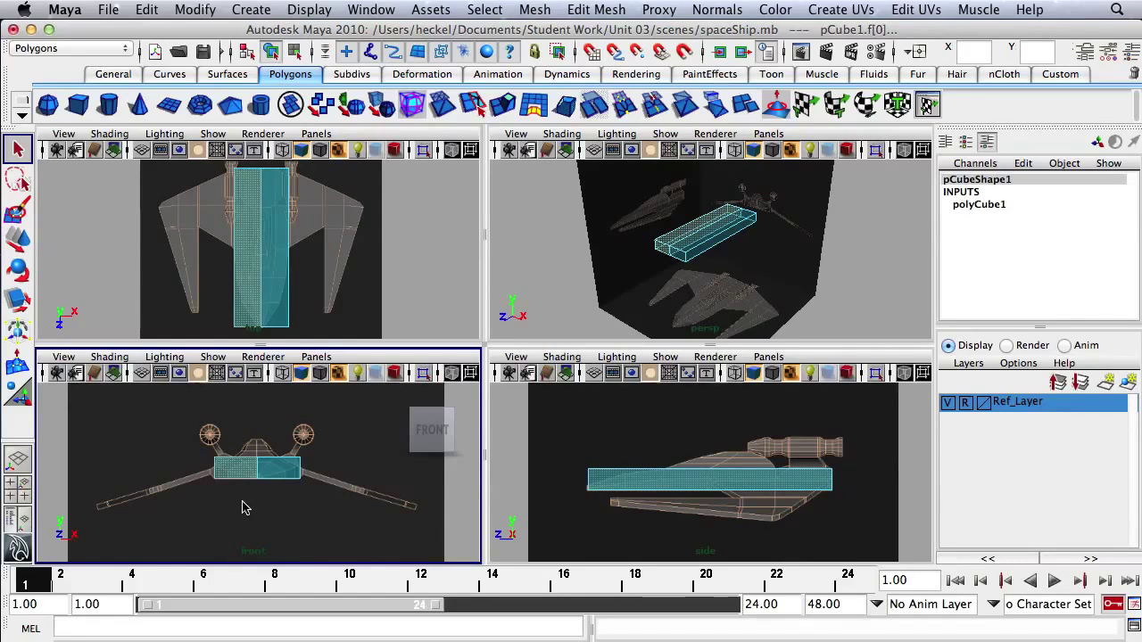
key(Delete)
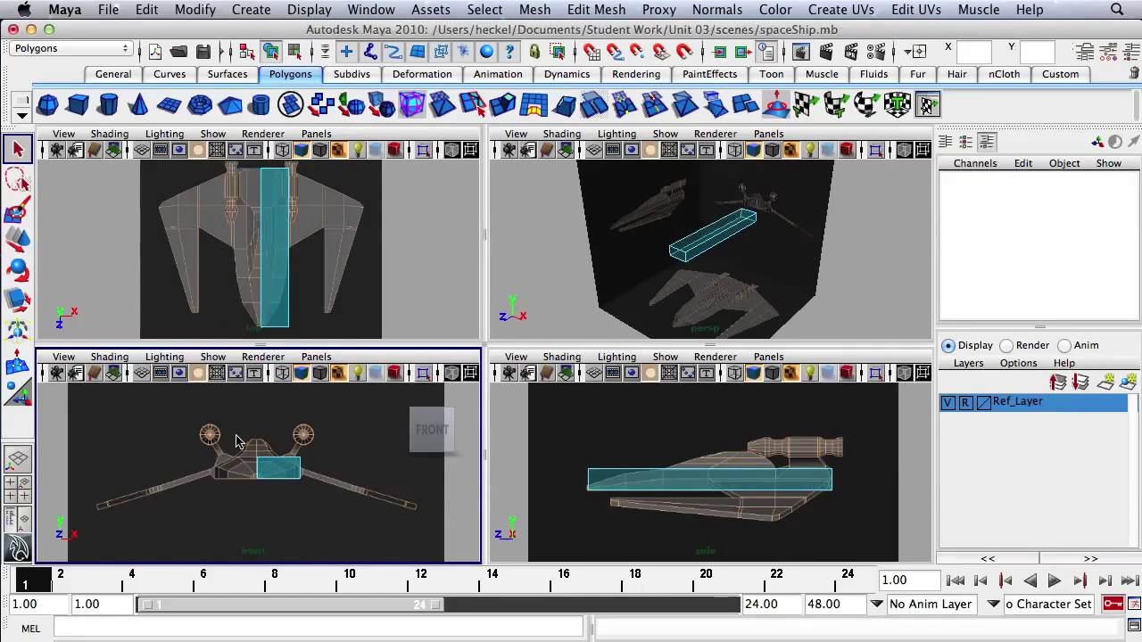
- Return to object mode, select the half-cube and create a mirrored instance with Duplicate Special, using a scale of -1 in X
right_click(279, 473)
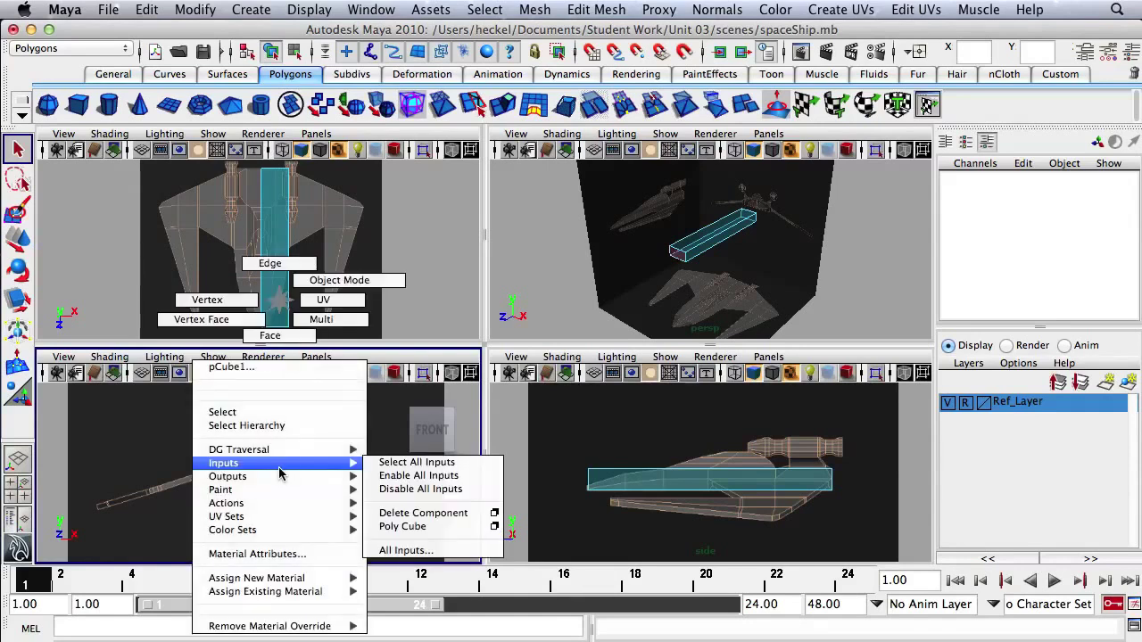
click(339, 280)
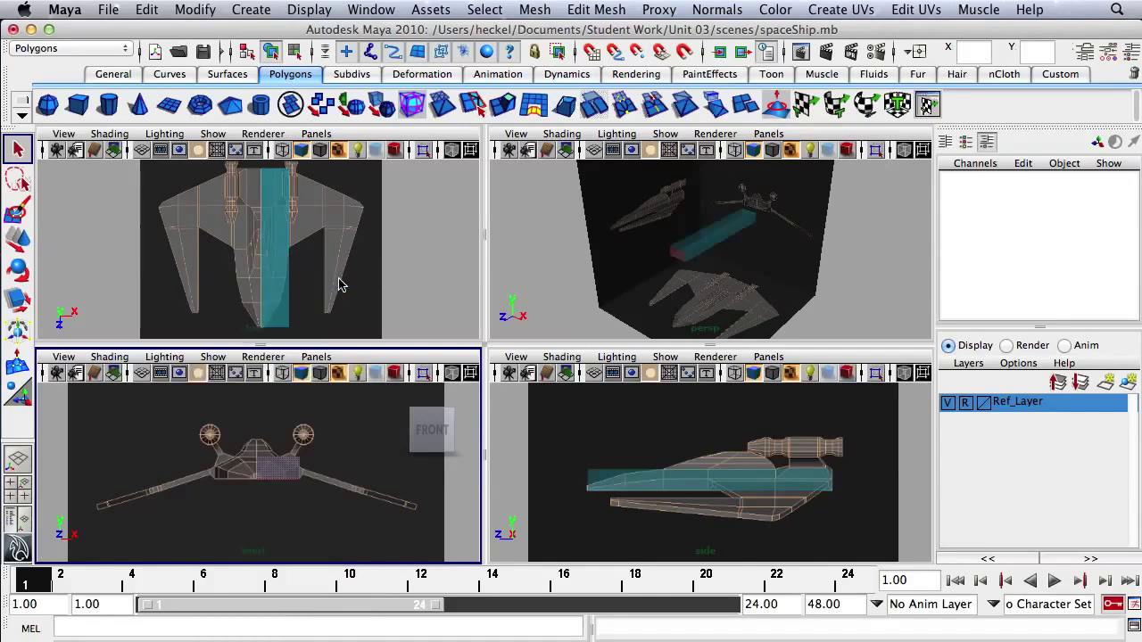
click(290, 469)
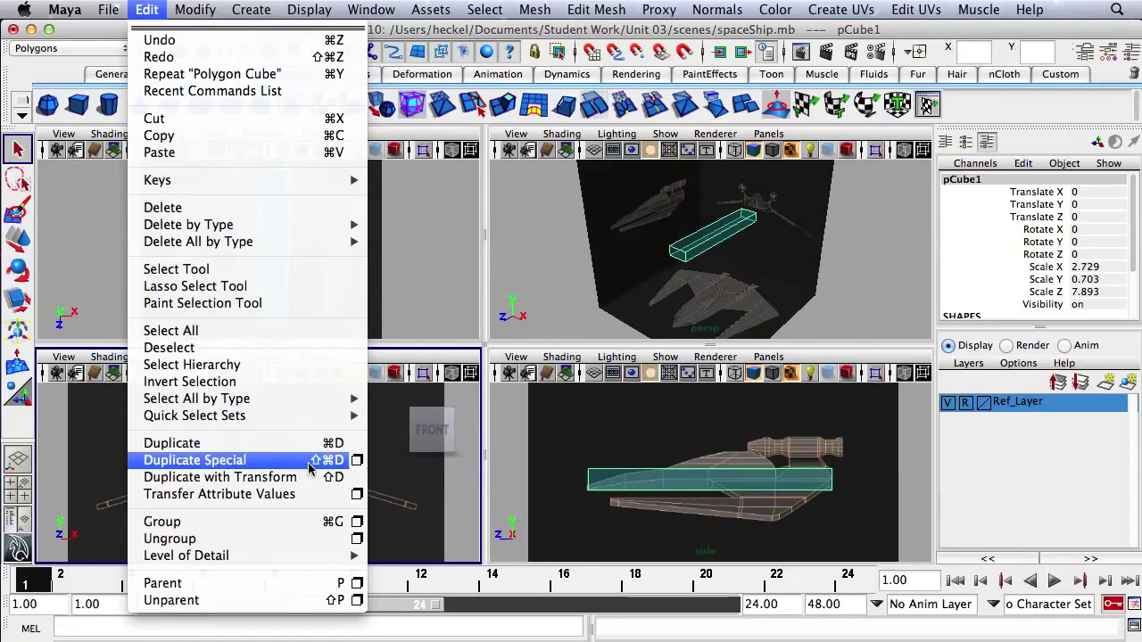
click(357, 461)
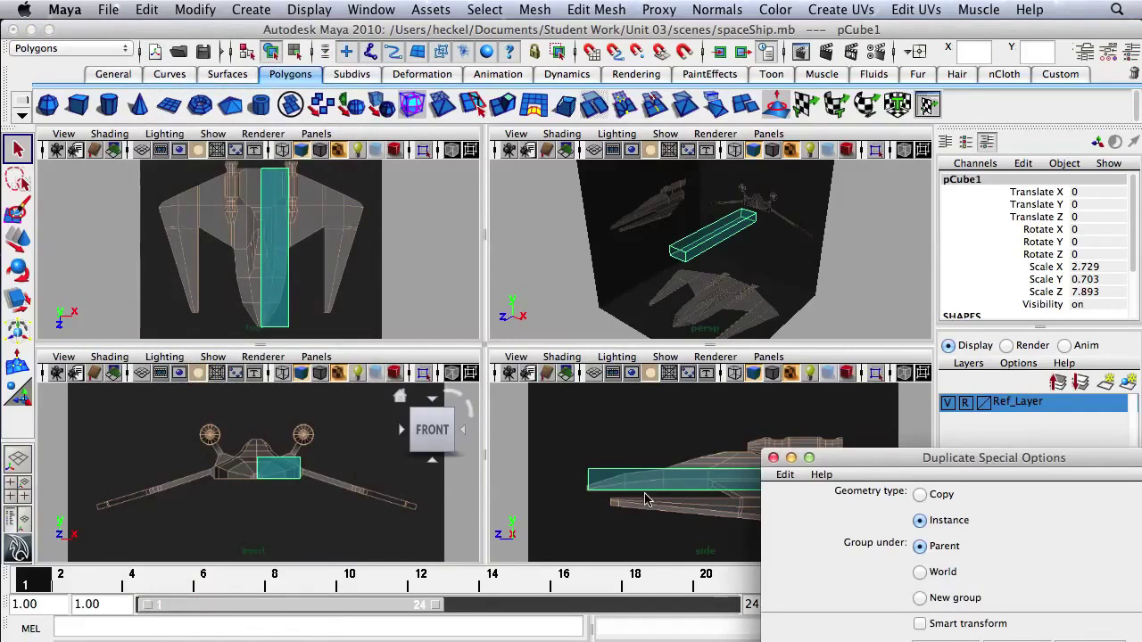
drag(1067, 461, 729, 161)
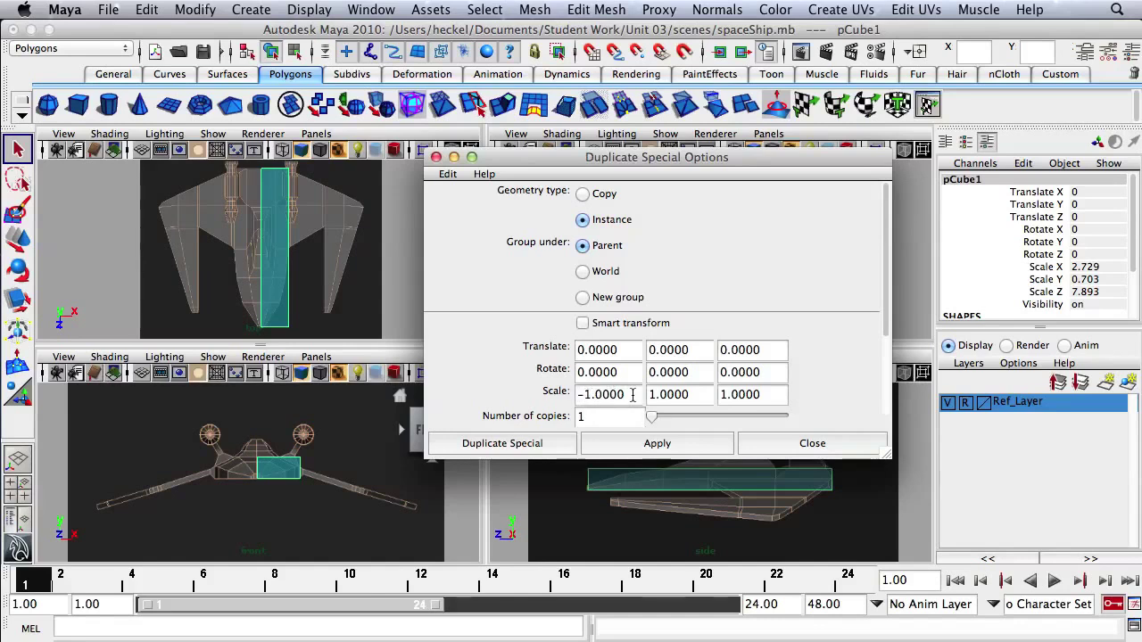
double_click(632, 394)
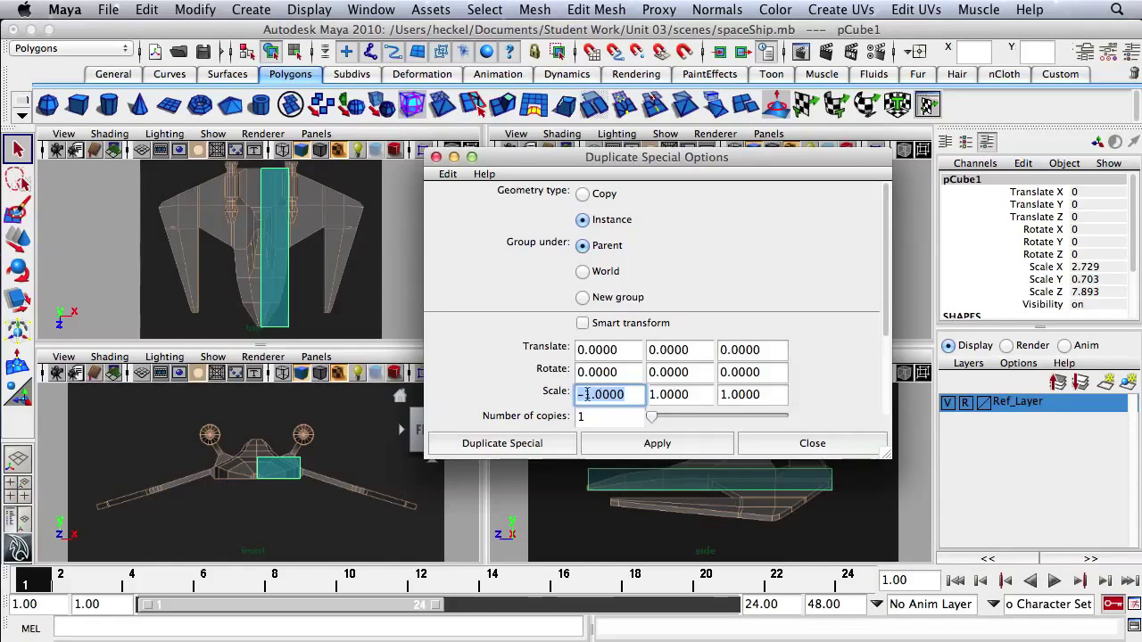
click(630, 446)
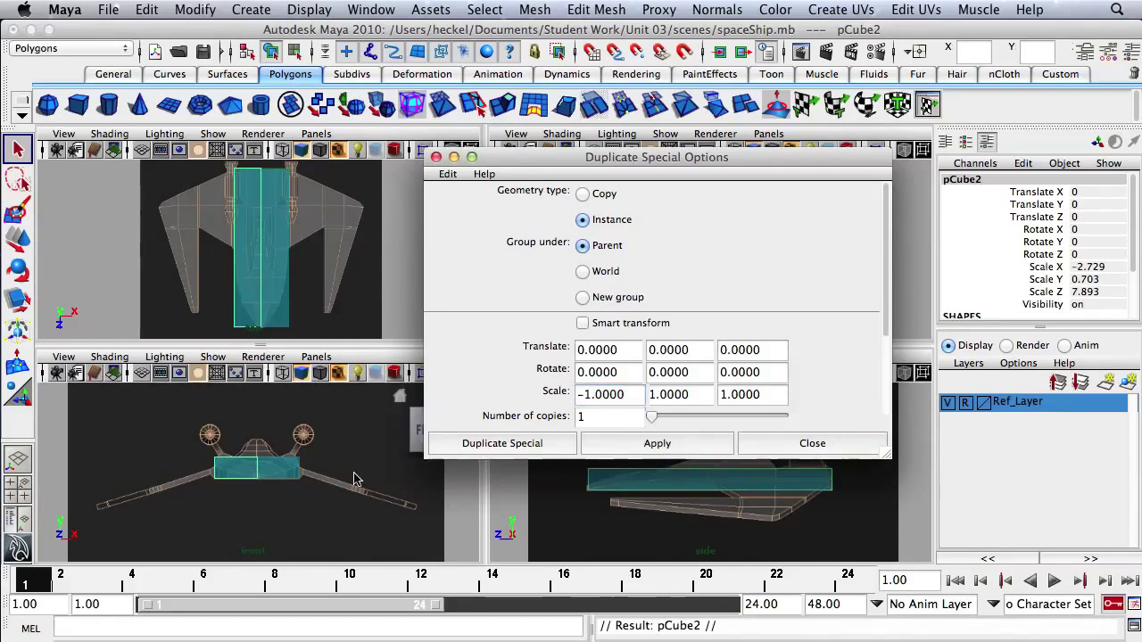
click(794, 446)
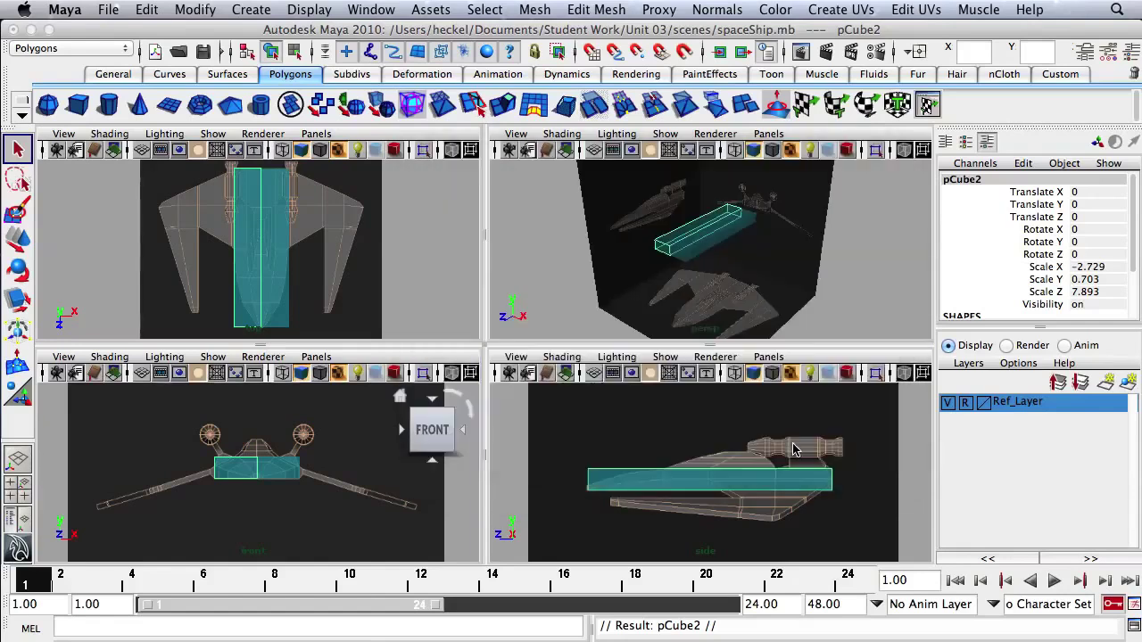
- Try lowering the upper outer vertices of the mirrored body halves in the front view and undo the move
click(291, 475)
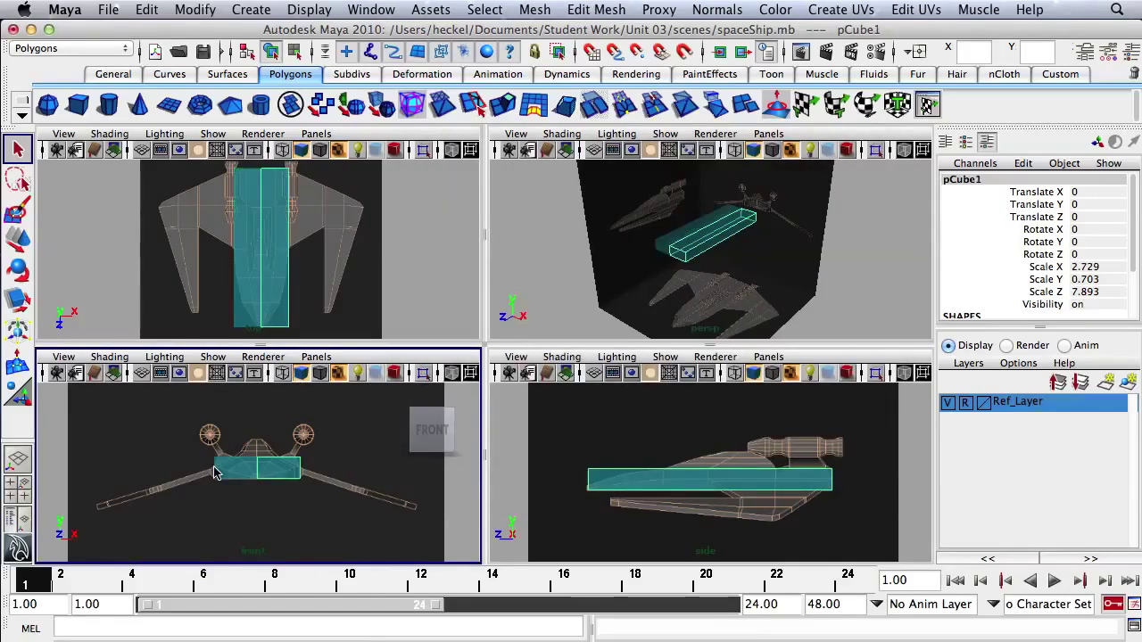
scroll(331, 476, up, 6)
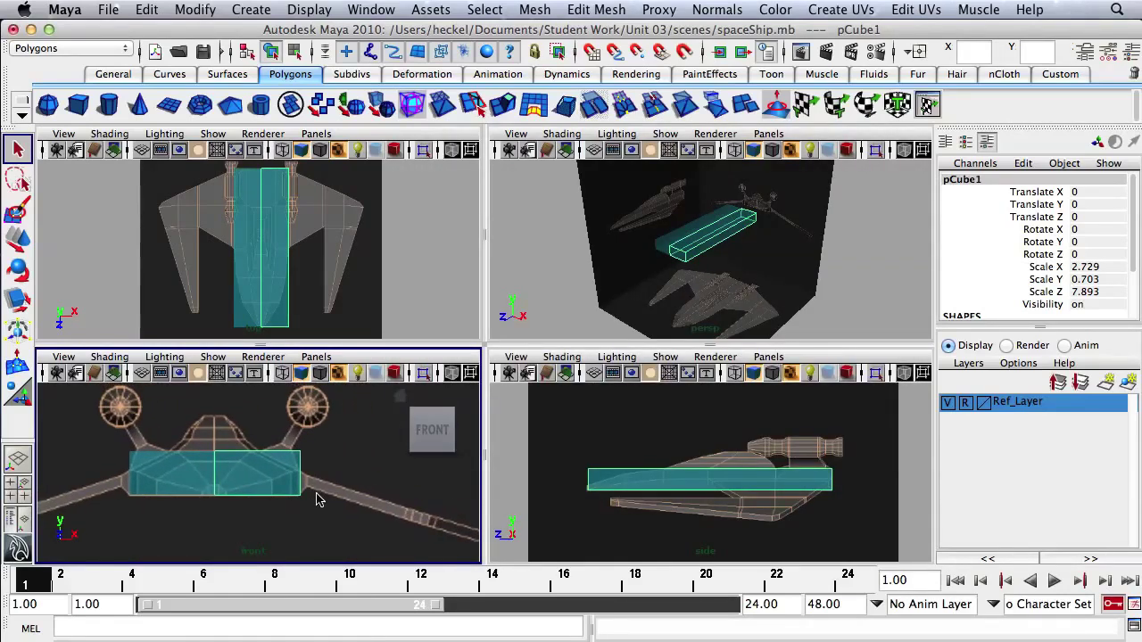
right_click(275, 464)
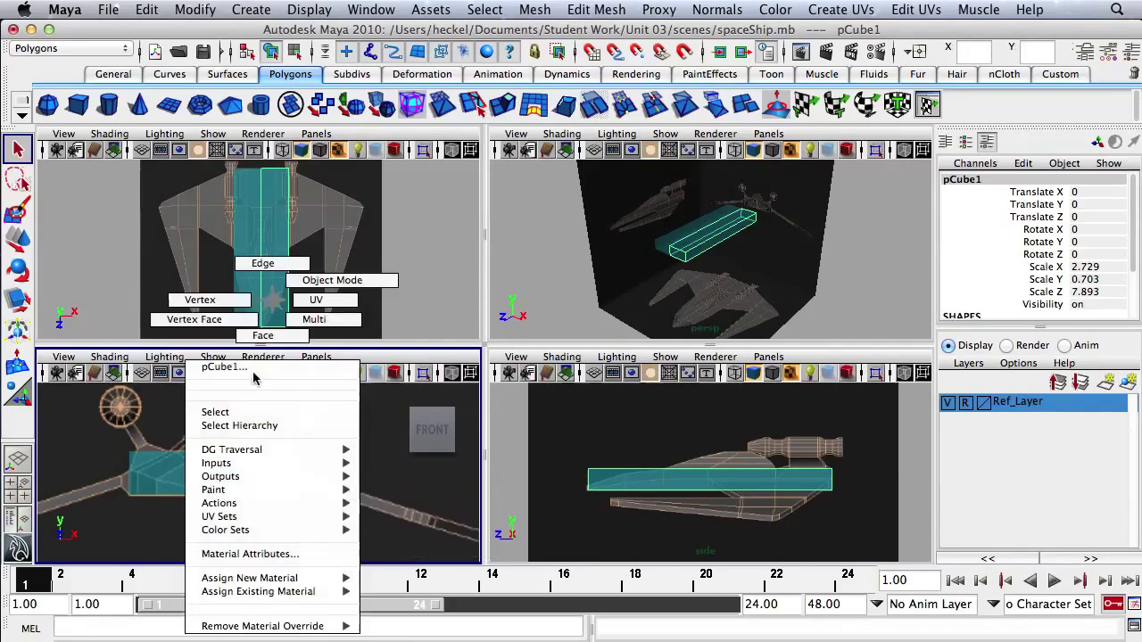
click(225, 311)
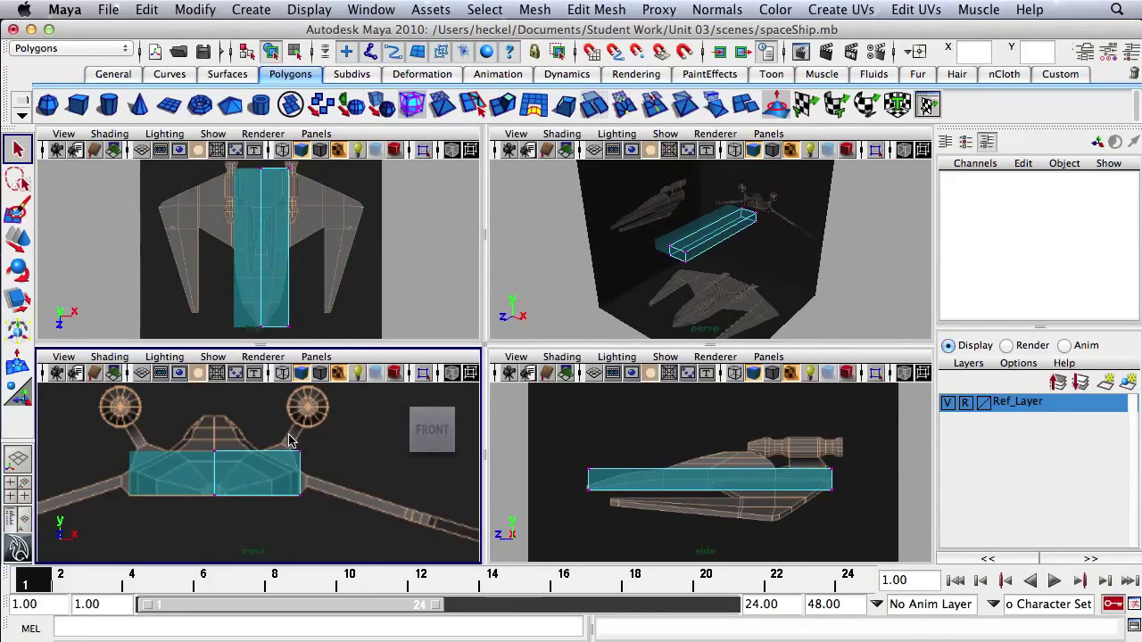
drag(286, 437, 321, 475)
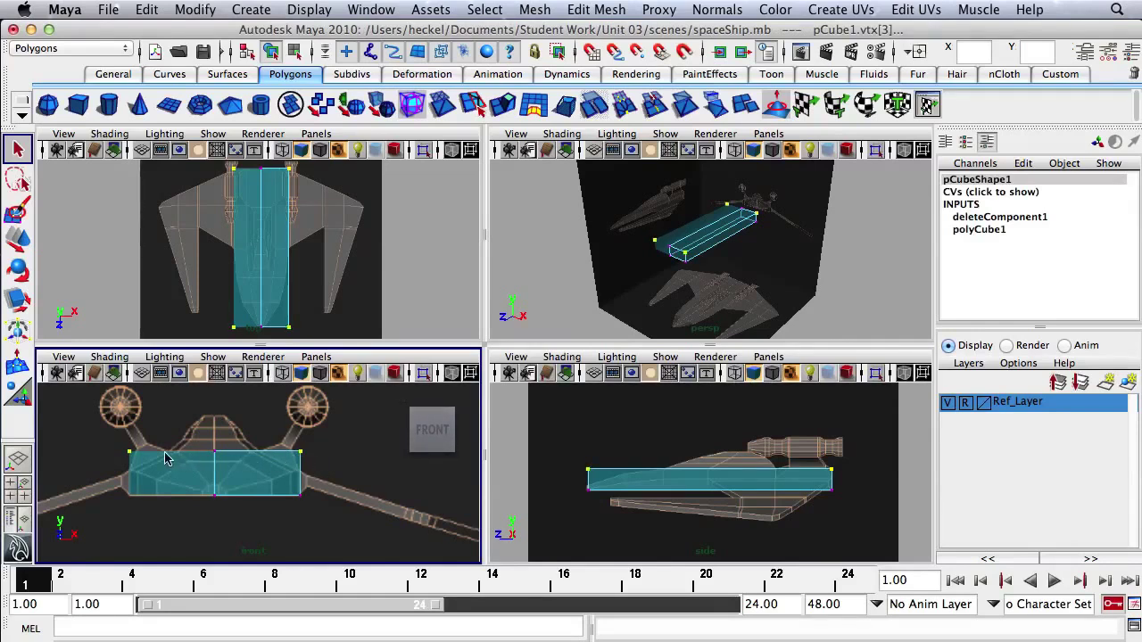
shift+drag(120, 445, 131, 458)
key(w)
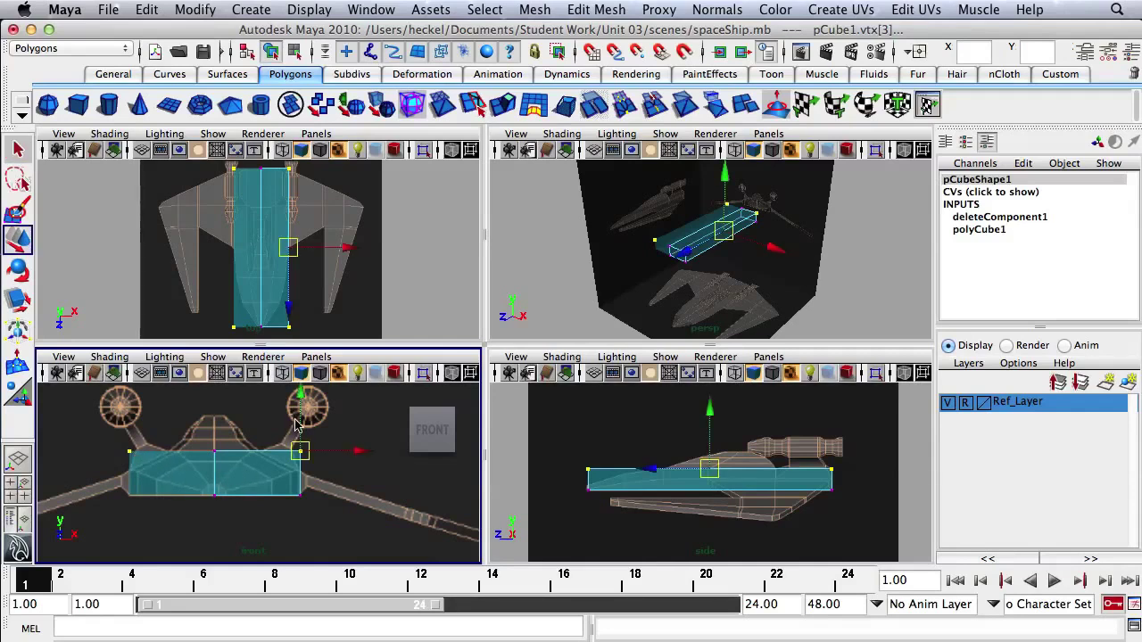
mouse_move(302, 397)
mouse_down()
mouse_move(302, 430)
mouse_move(303, 400)
mouse_move(303, 415)
mouse_up()
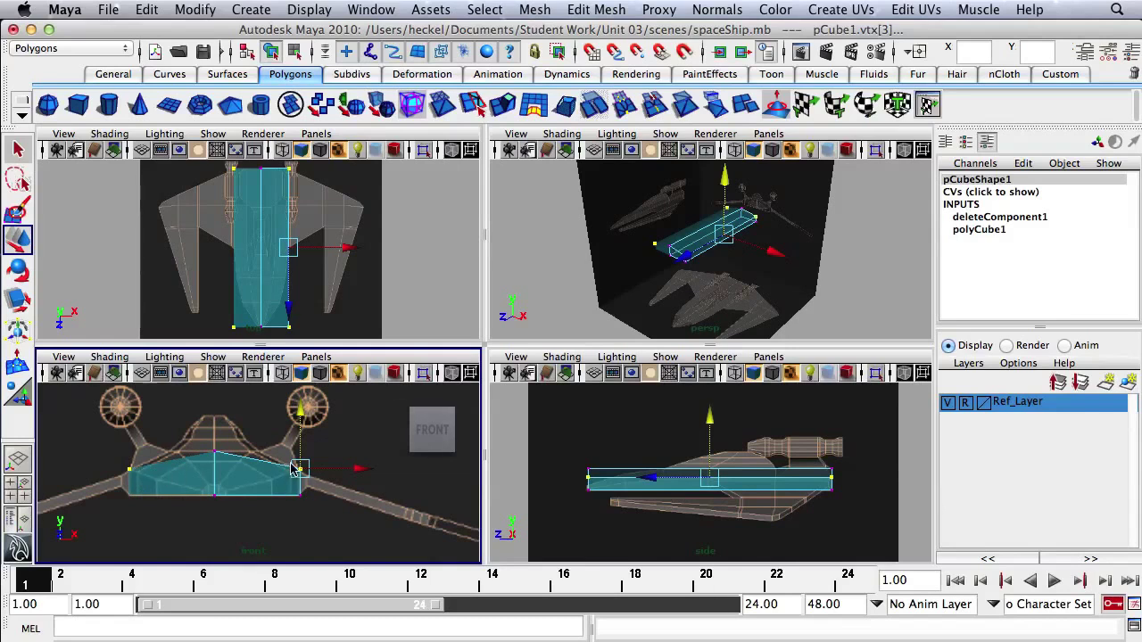
key(z)
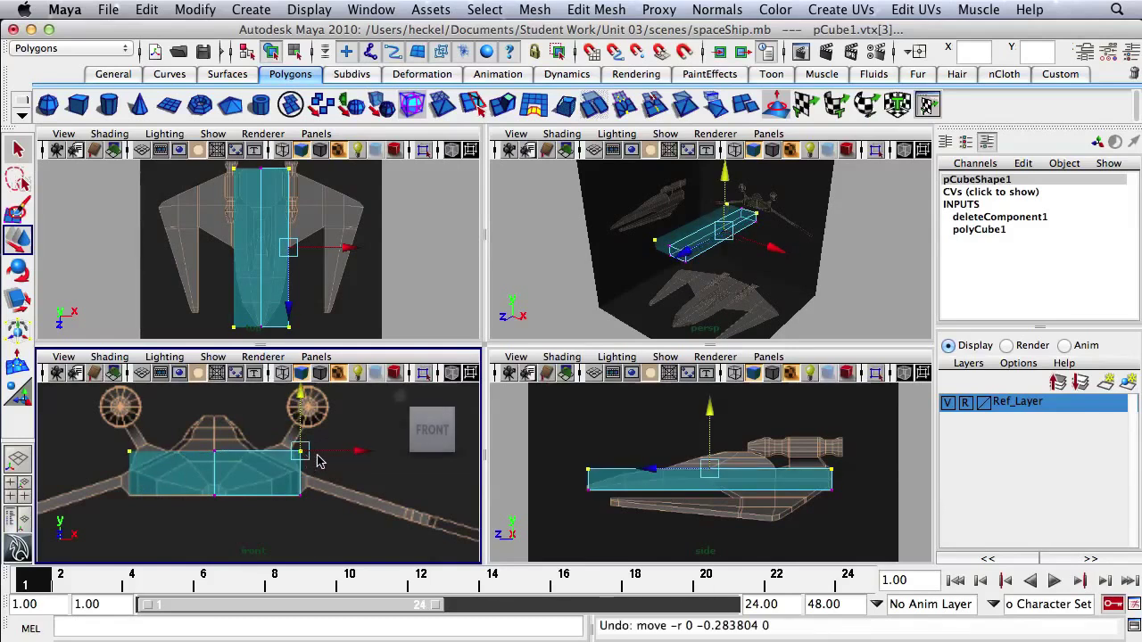
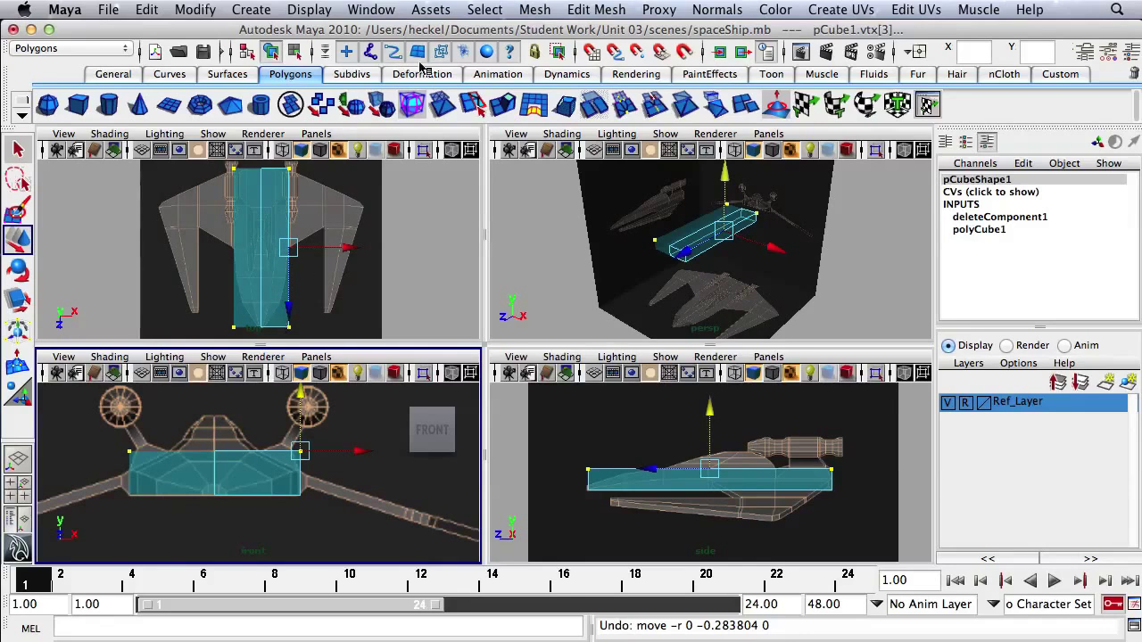
click(588, 10)
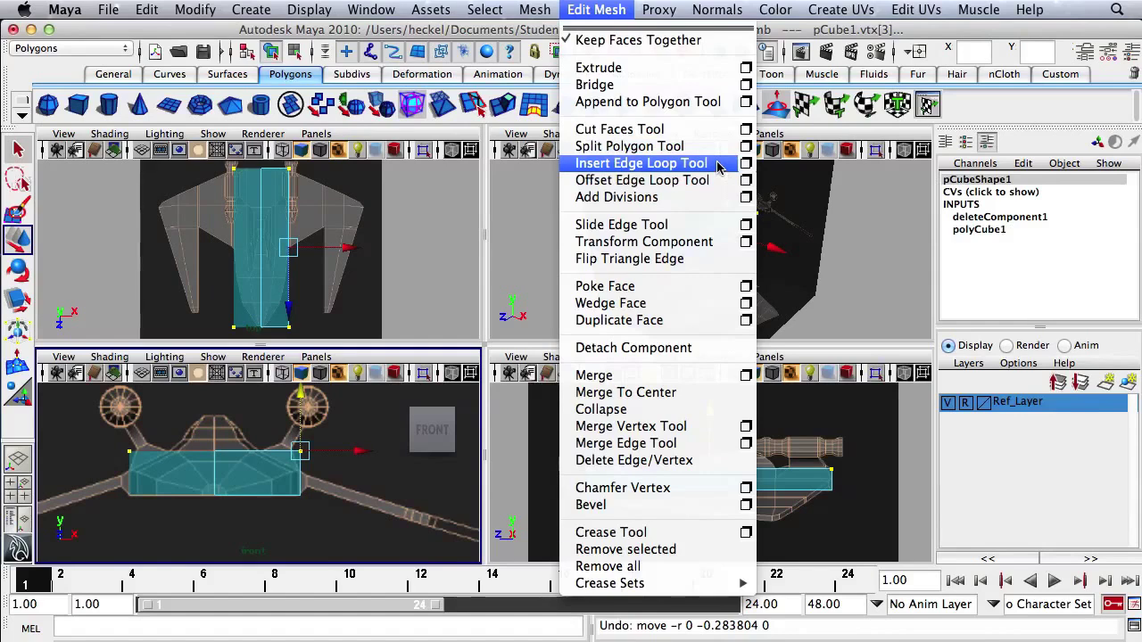
click(437, 190)
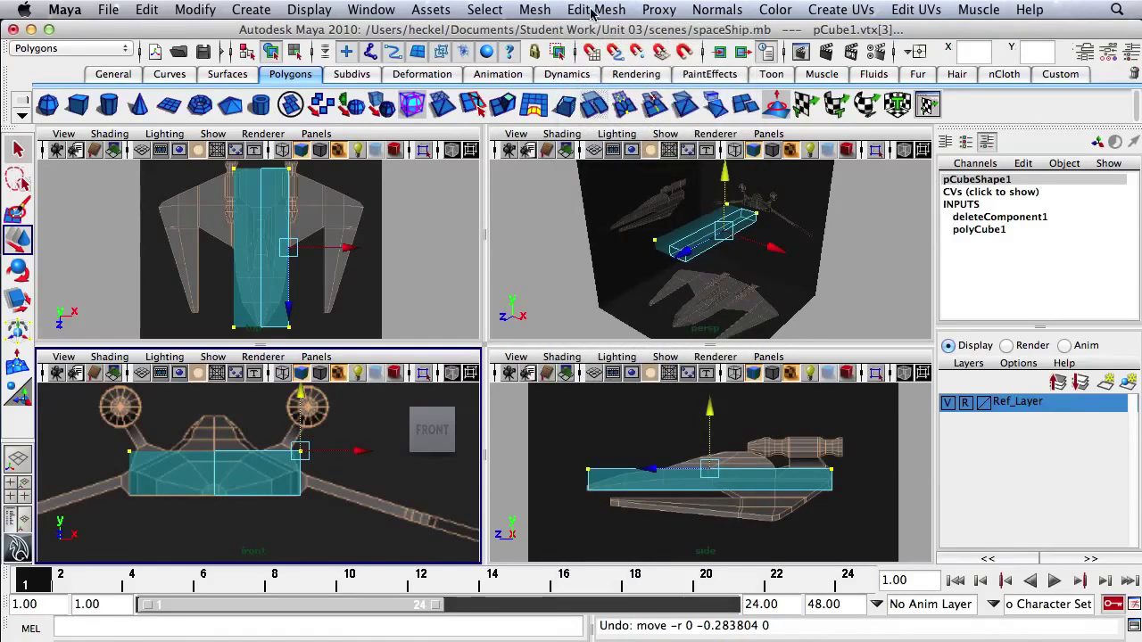
click(42, 48)
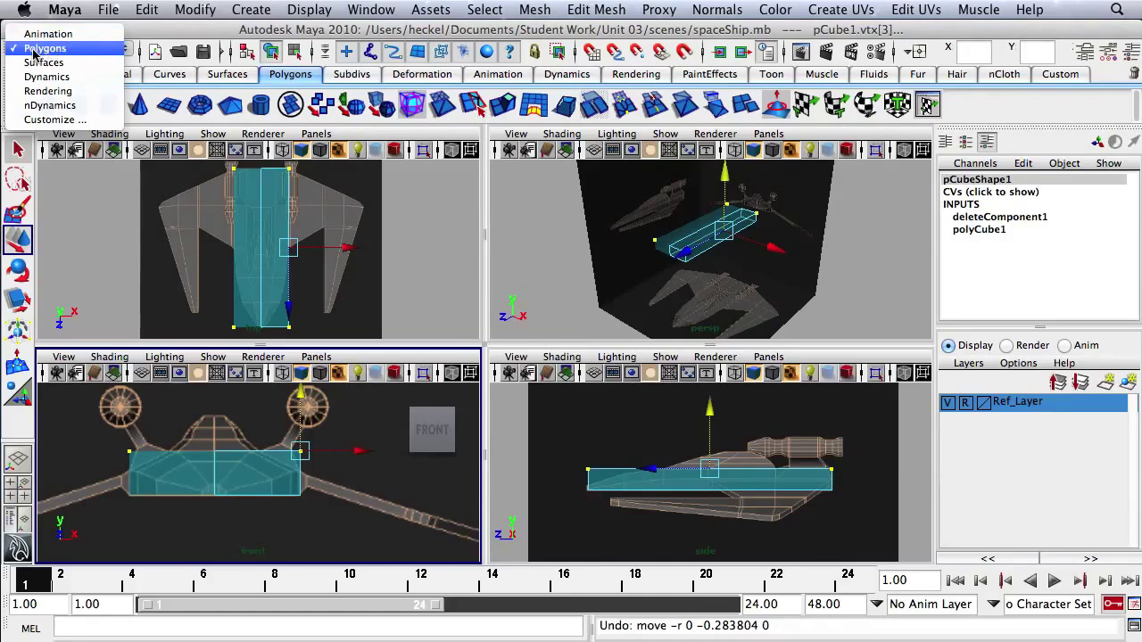
click(33, 50)
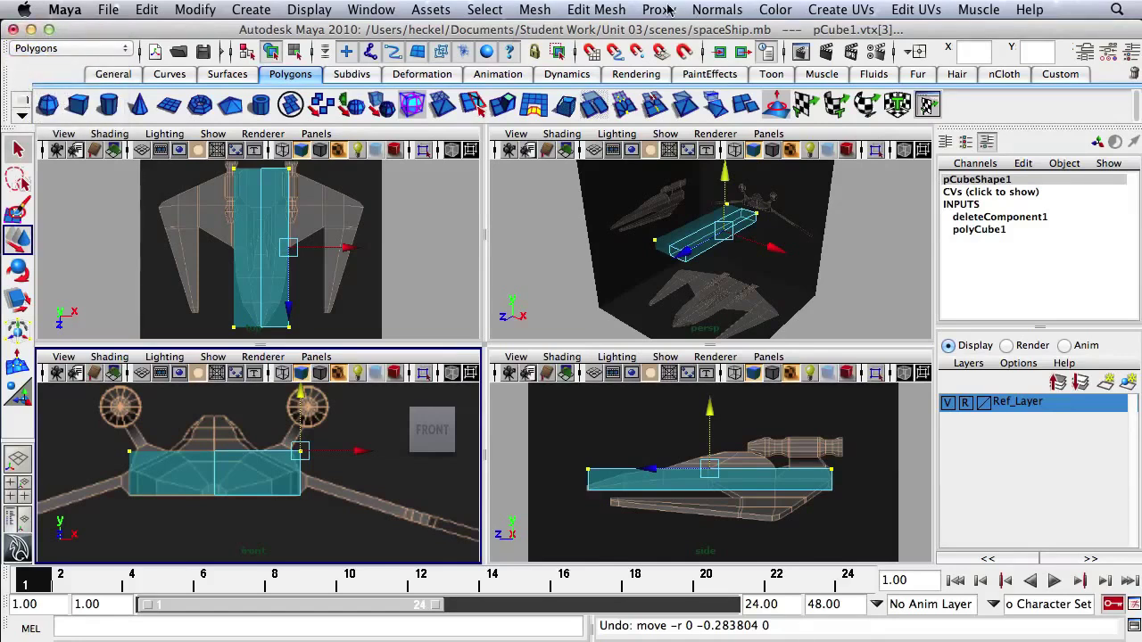
- Insert a lengthwise edge loop along the middle of the original half-cube in the enlarged top view
click(615, 9)
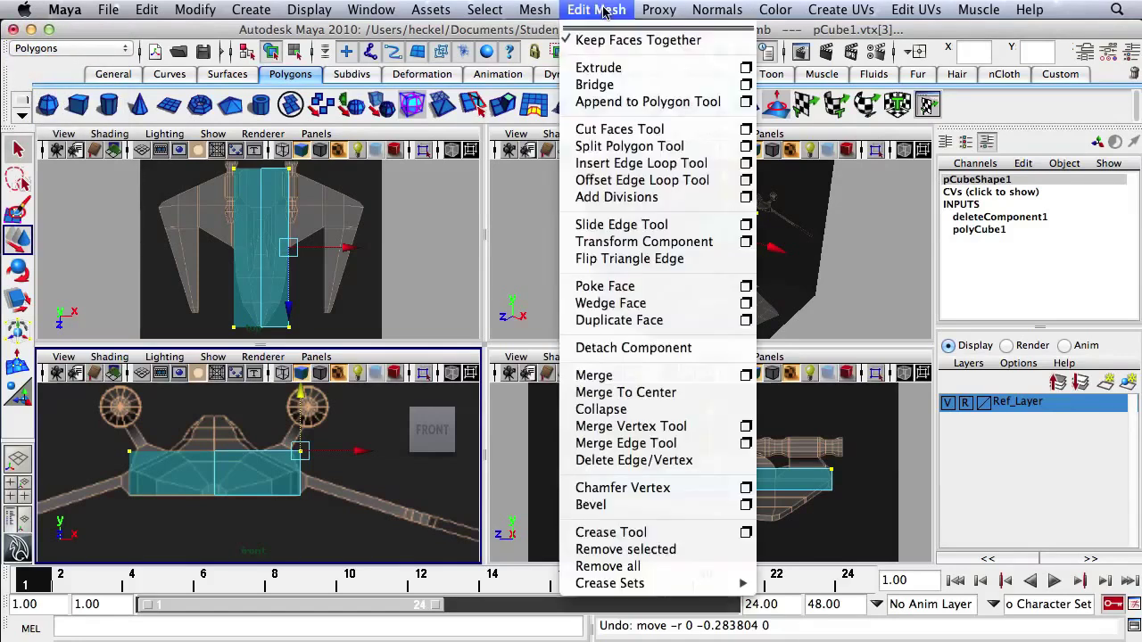
click(656, 167)
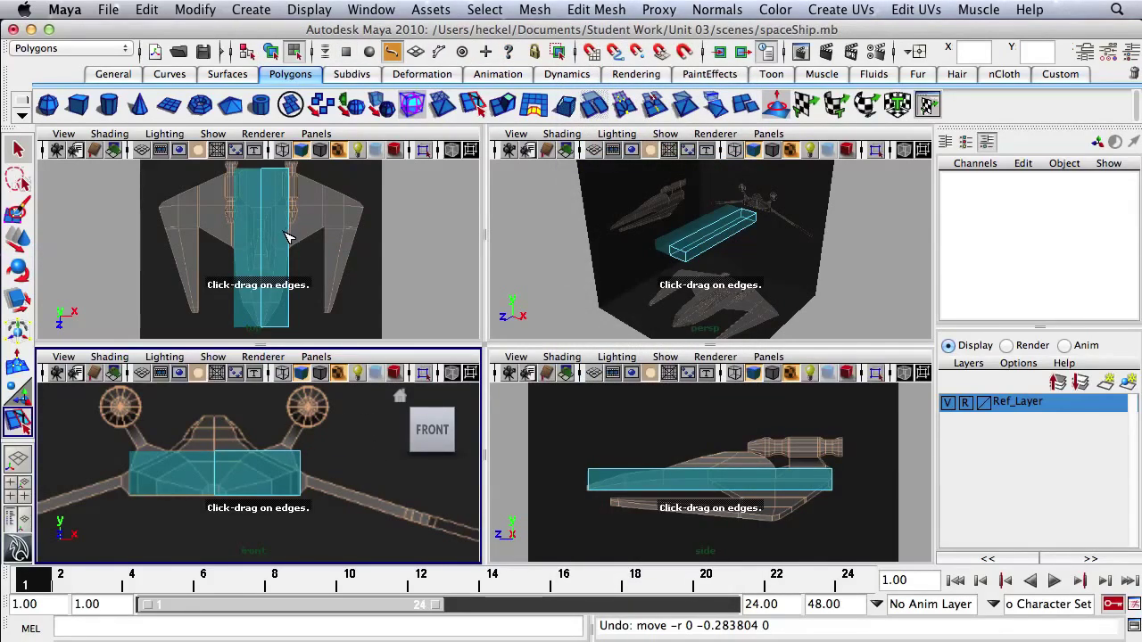
key(space)
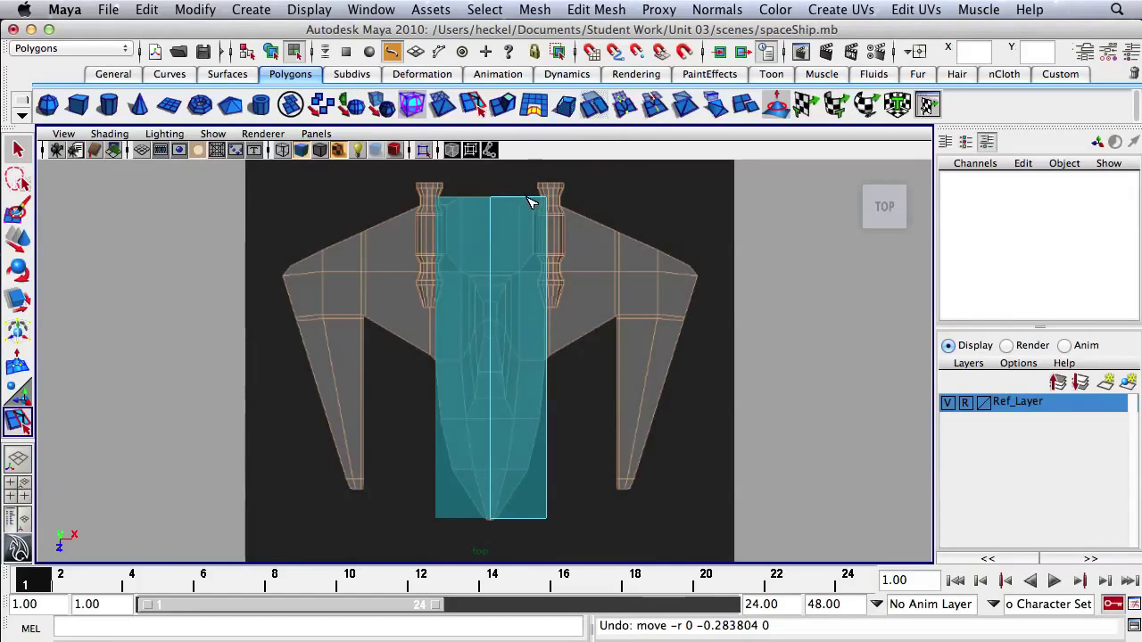
mouse_move(528, 201)
mouse_down()
mouse_move(507, 206)
mouse_move(523, 206)
mouse_up()
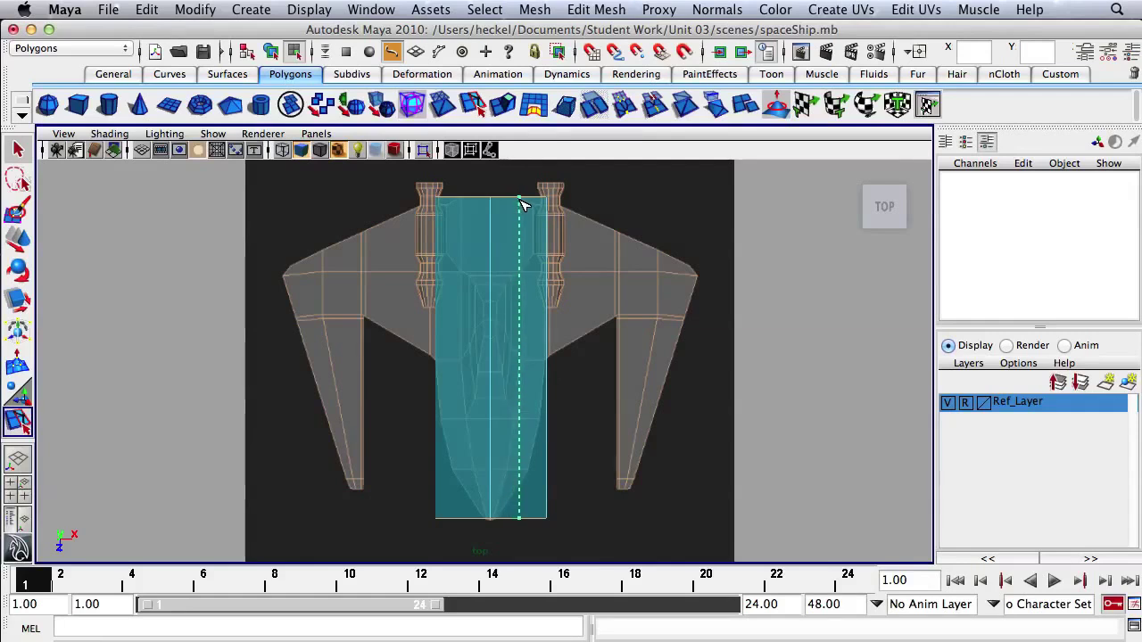
drag(522, 205, 522, 206)
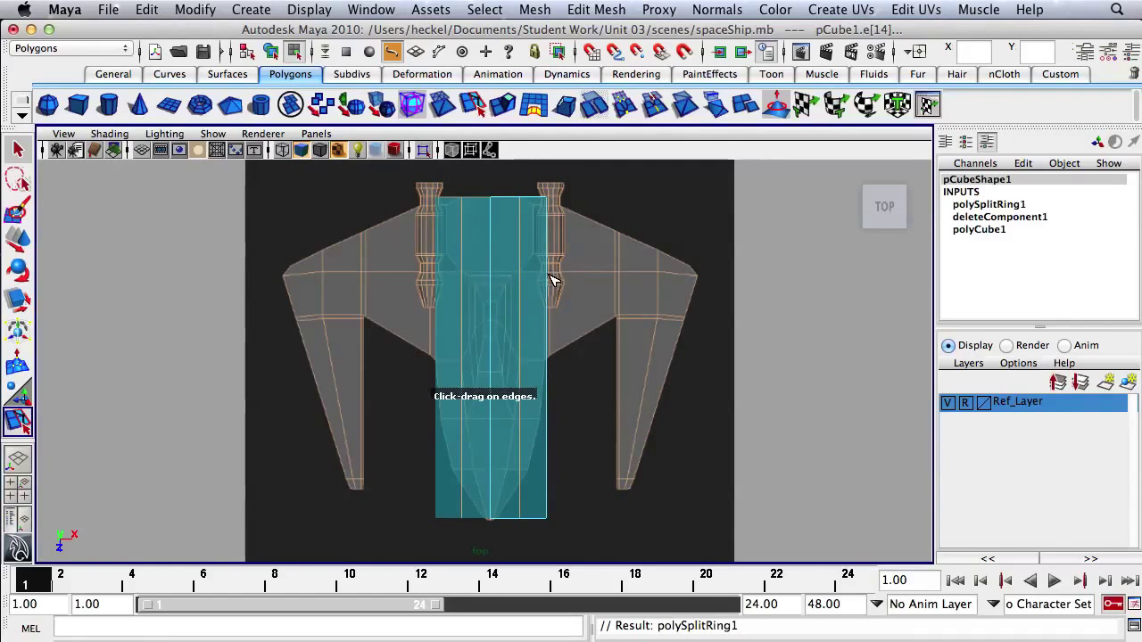
- Insert four crosswise edge loops on the half-cube in the top view, aligned with the reference body's cross lines from rear to nose
drag(549, 275, 553, 319)
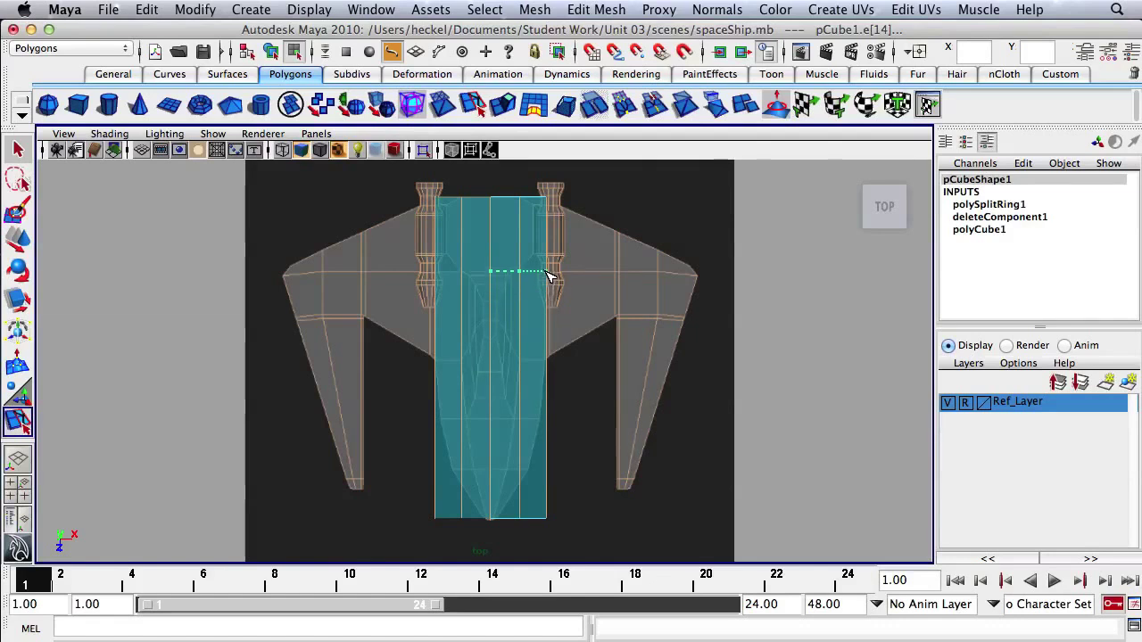
mouse_move(546, 272)
mouse_down()
mouse_move(550, 259)
mouse_move(551, 273)
mouse_up()
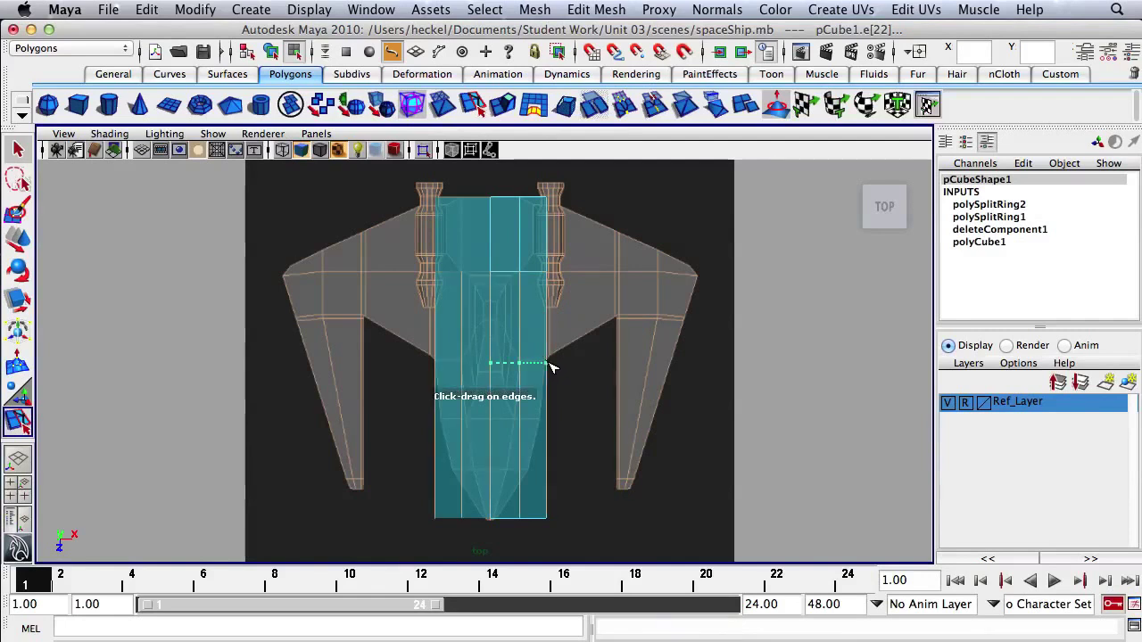
drag(548, 357, 548, 361)
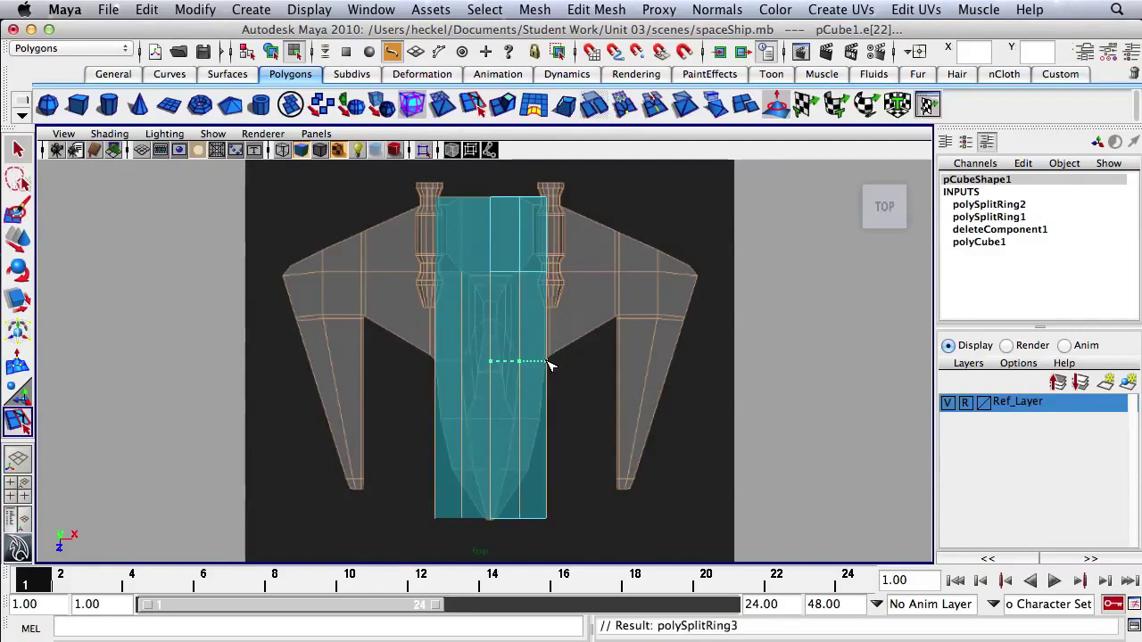
drag(551, 426, 549, 420)
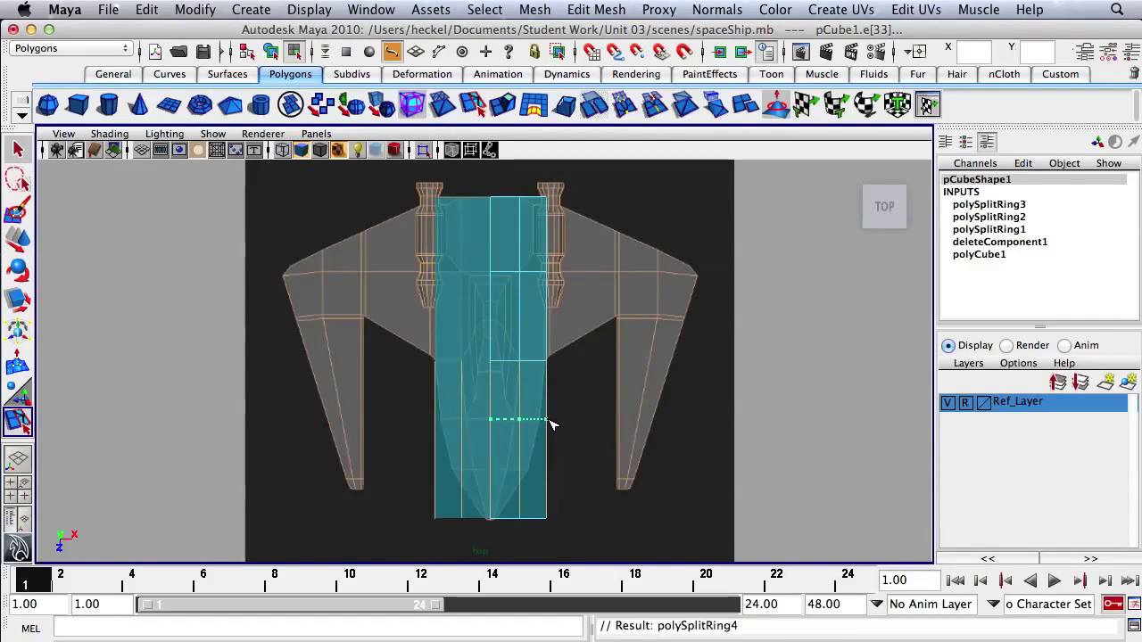
drag(550, 472, 550, 474)
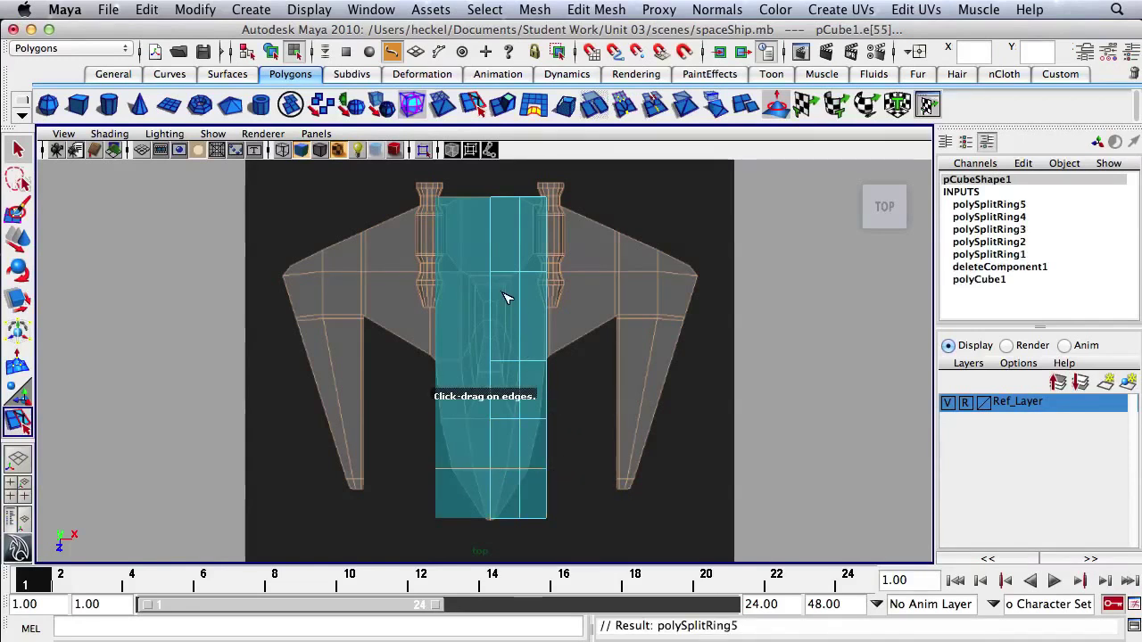
key(q)
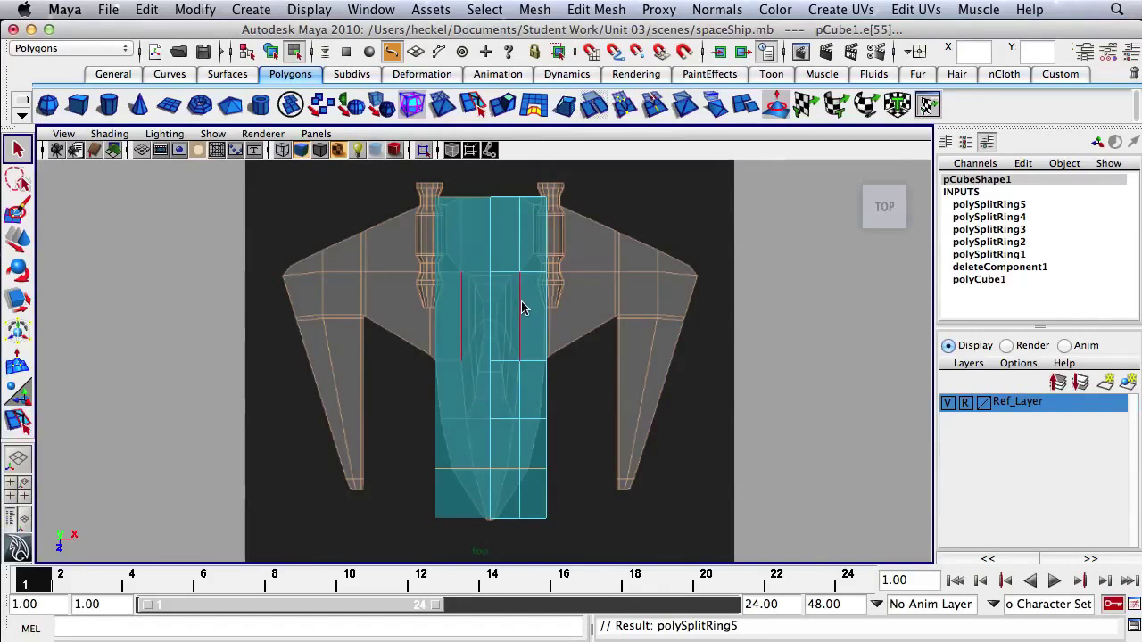
- Lower the upper outer vertices of the body half in the front view to match the reference's sloping upper edge
key(space)
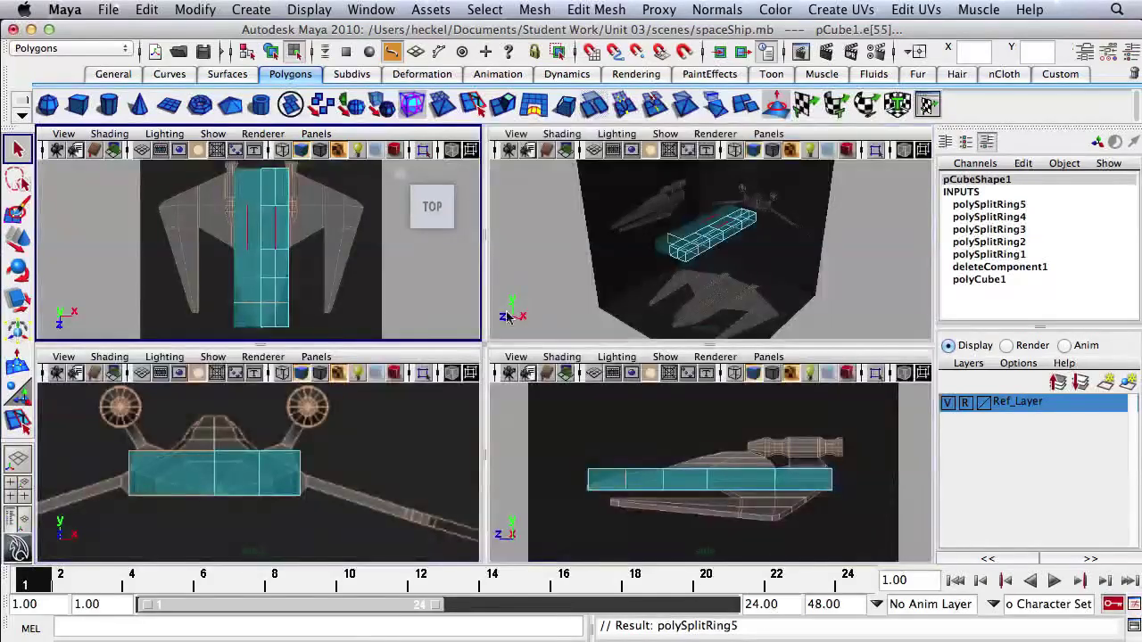
key(space)
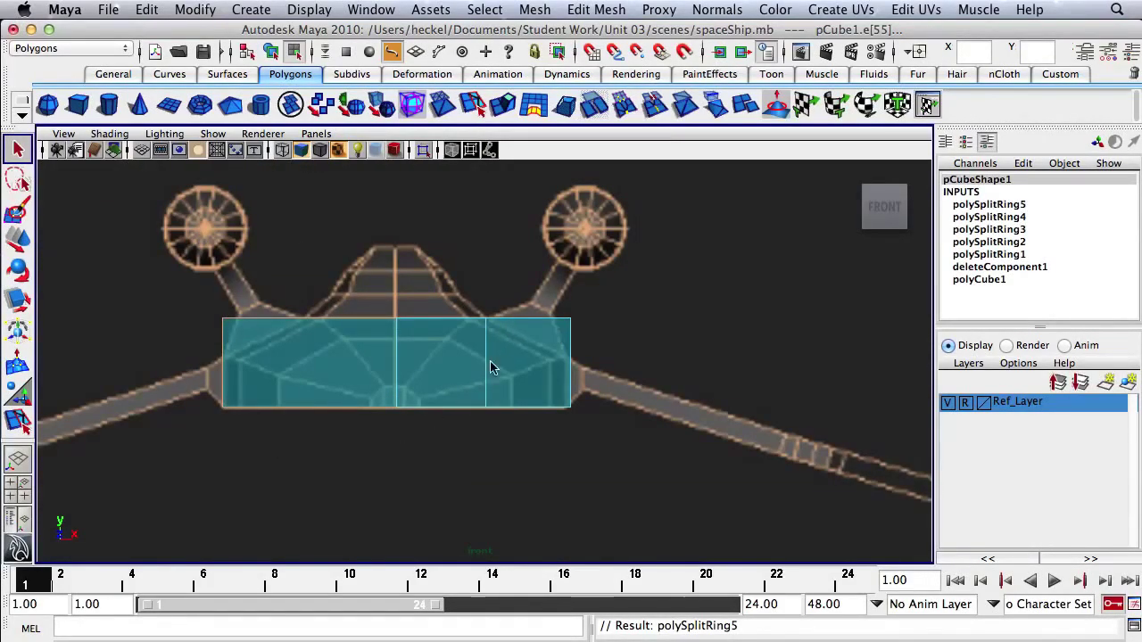
right_drag(534, 301, 480, 303)
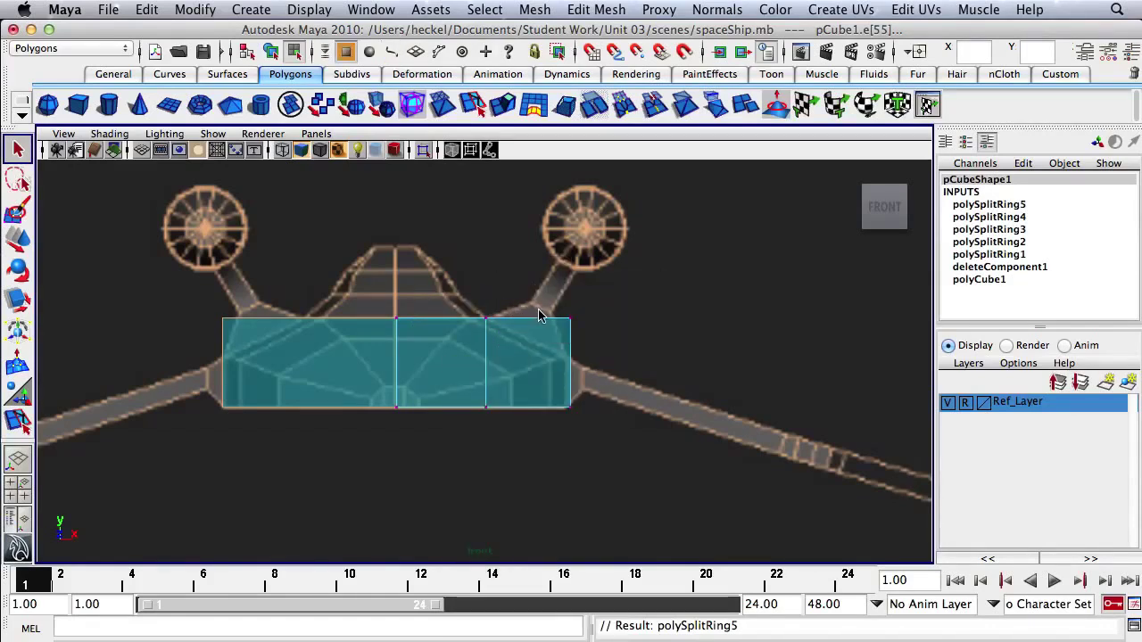
drag(623, 264, 550, 344)
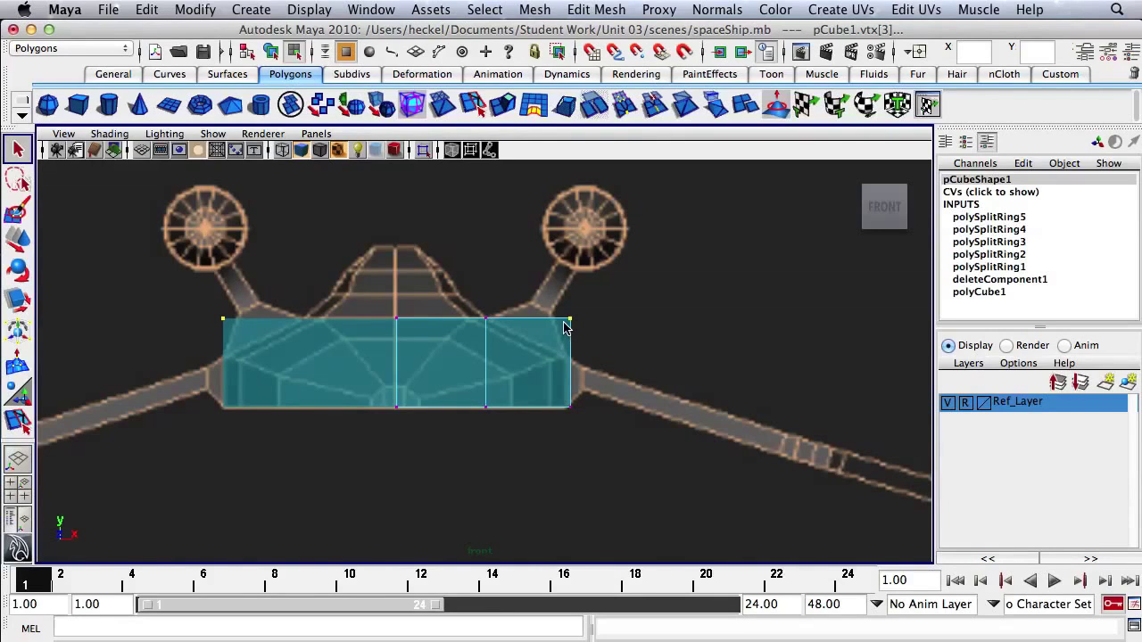
key(w)
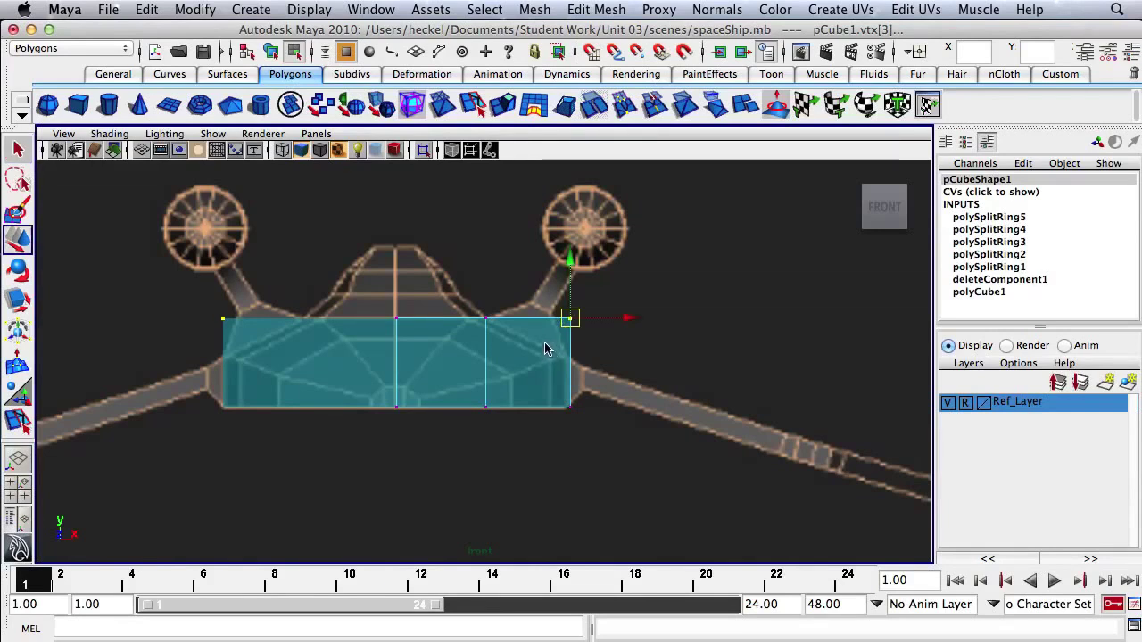
drag(571, 258, 569, 294)
- Lower the upper and middle vertices on the crosswise loop nearest the nose in the side view, matching the reference's top outline
key(space)
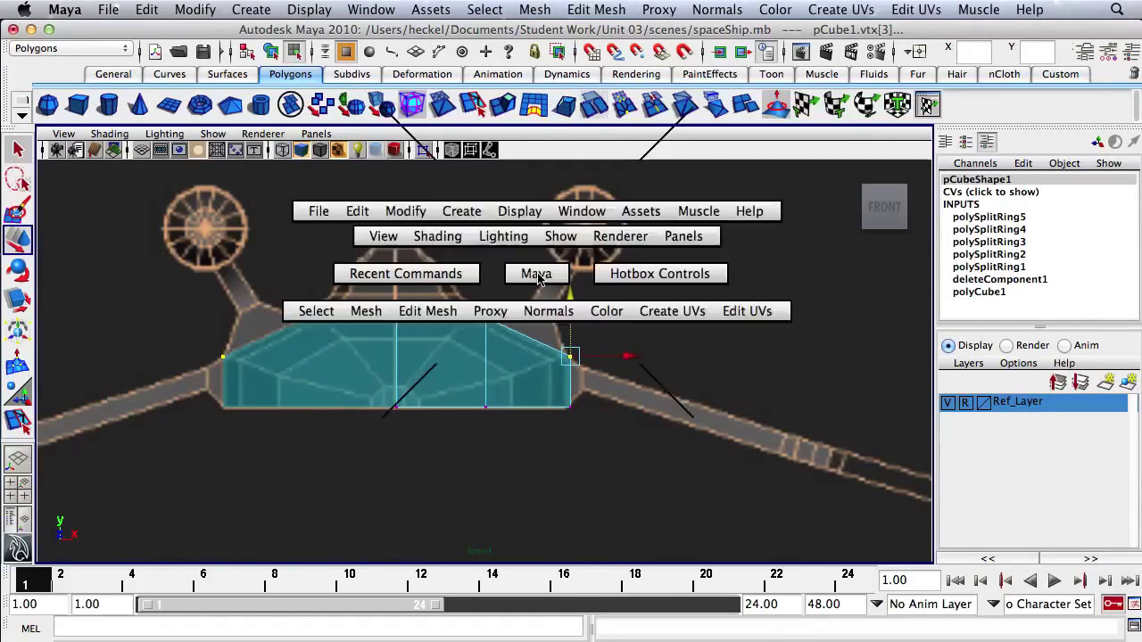
middle_click(329, 266)
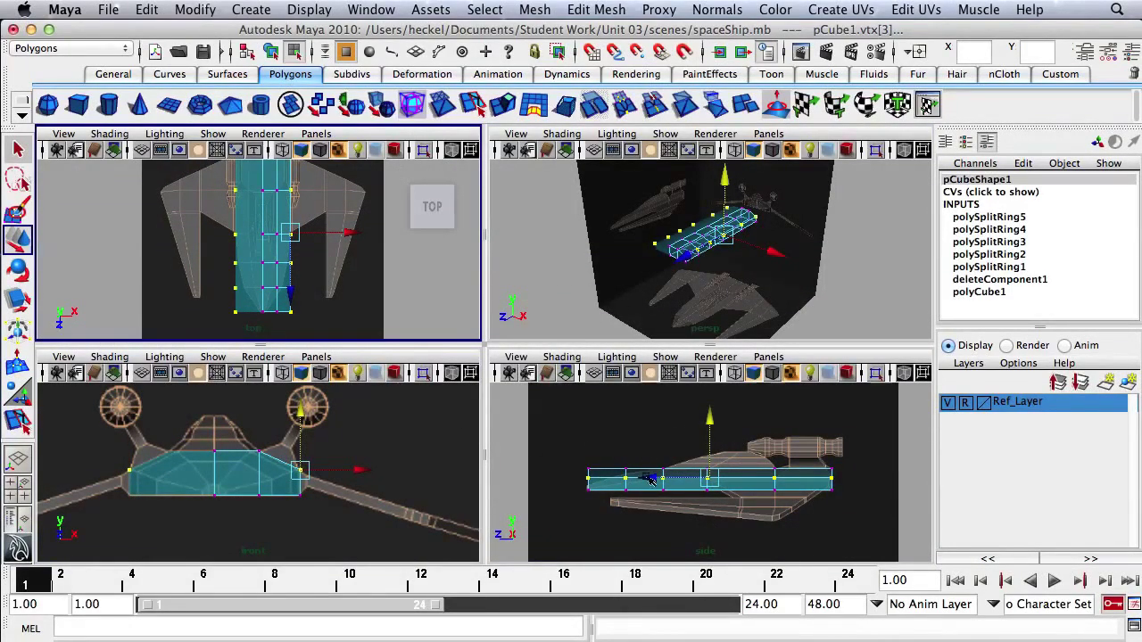
key(space)
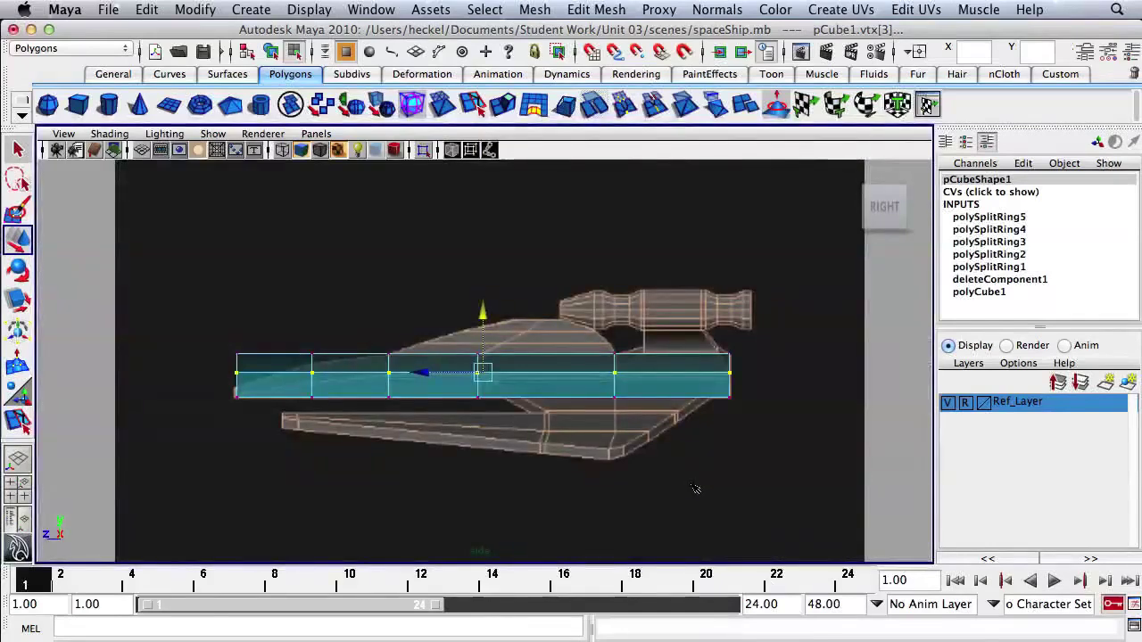
scroll(566, 406, up, 3)
scroll(625, 371, up, 3)
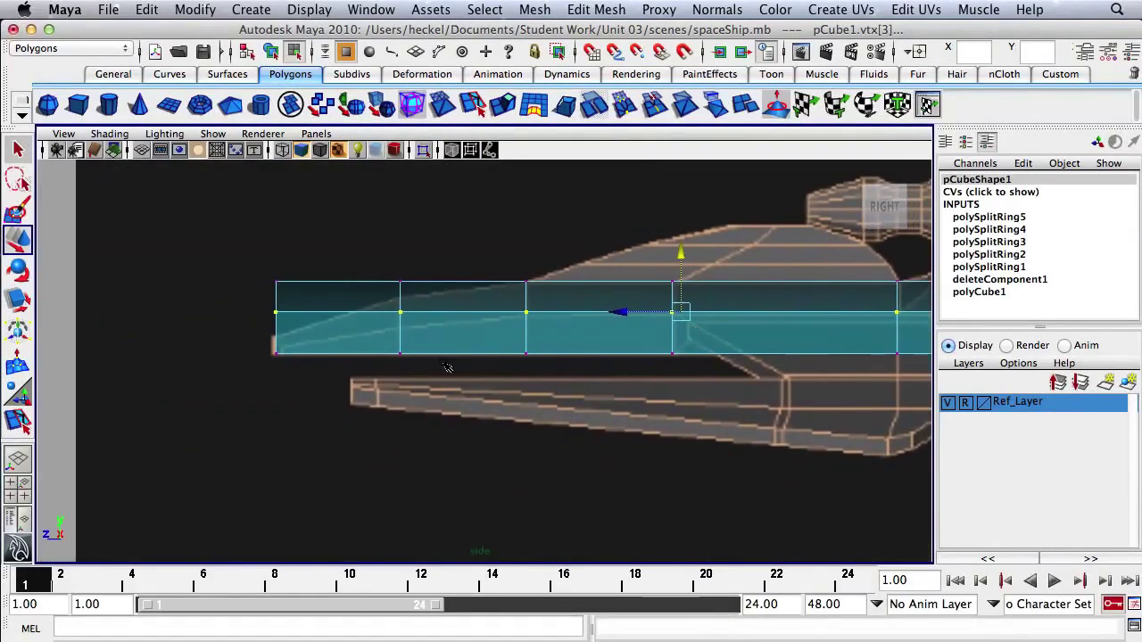
alt+middle_drag(683, 312, 515, 379)
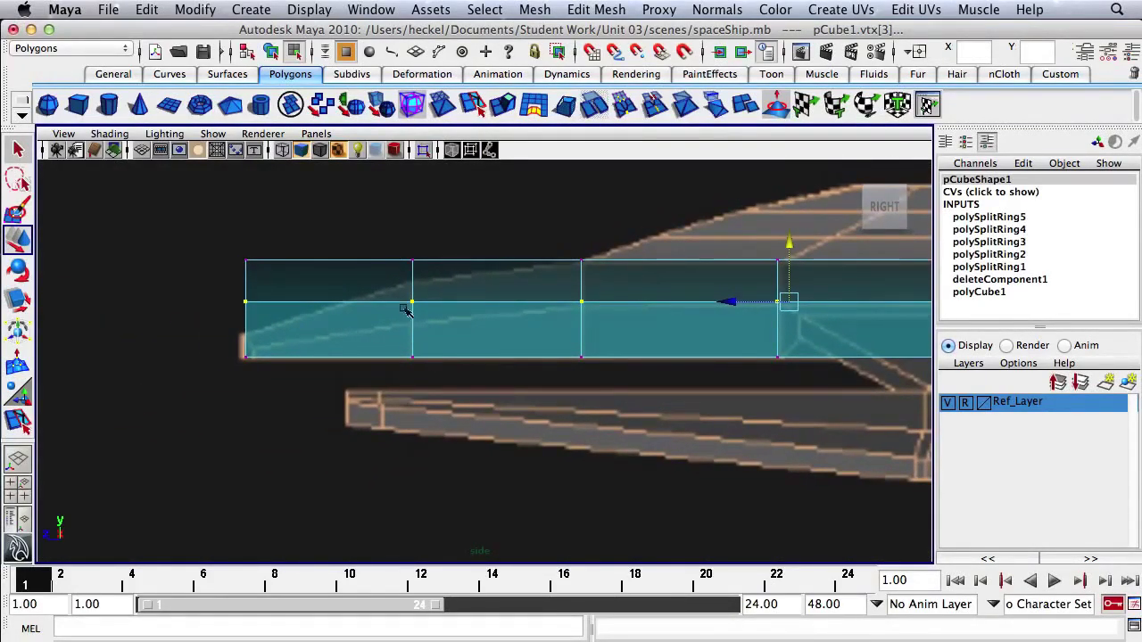
drag(389, 223, 438, 316)
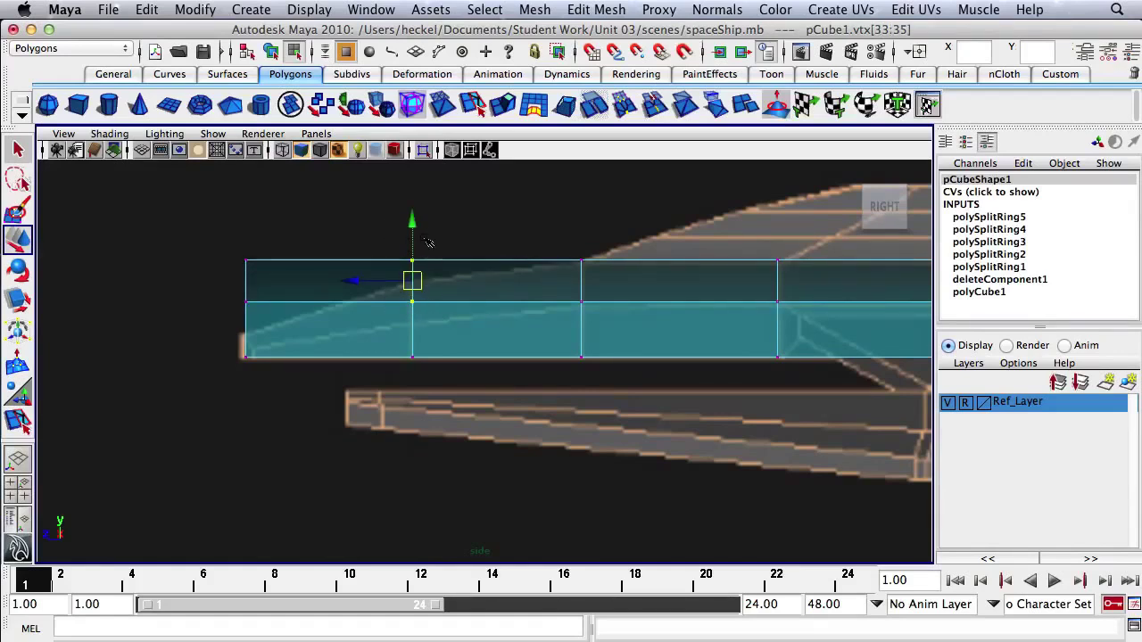
drag(412, 221, 411, 242)
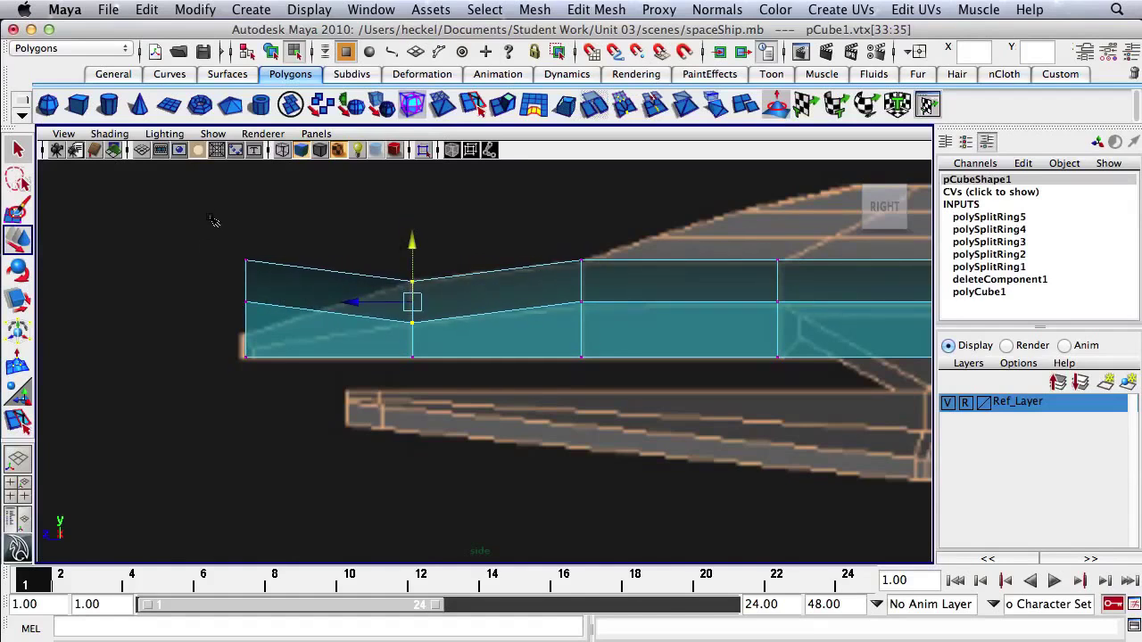
- Lower the upper and middle vertices at the nose end in the side view, then the topmost ones alone to the reference's tip
drag(214, 222, 259, 304)
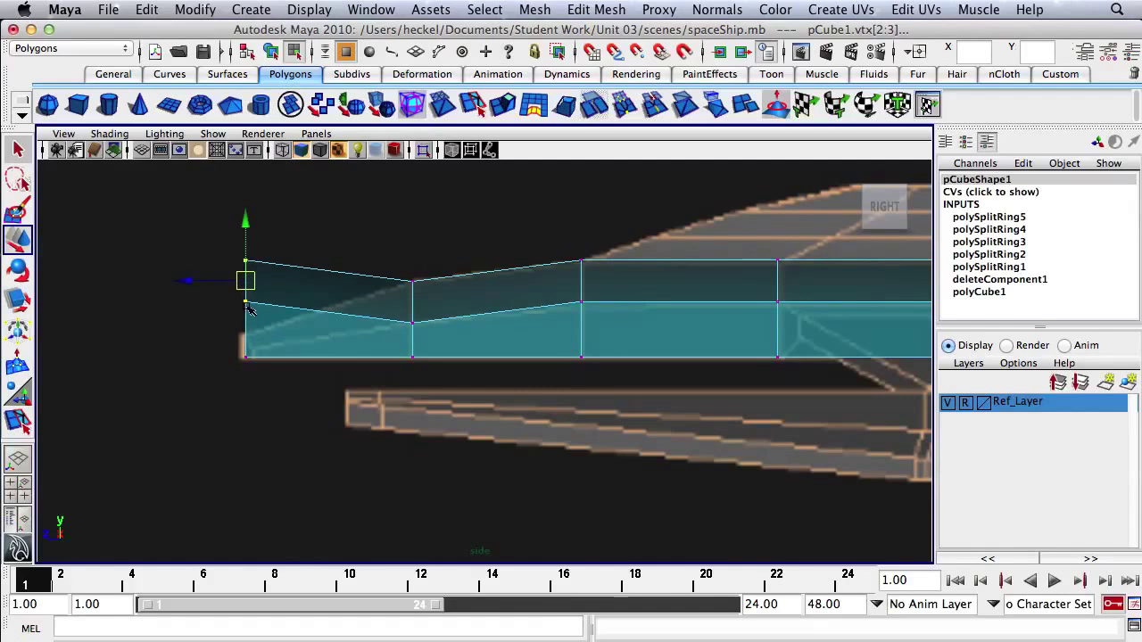
drag(250, 223, 250, 265)
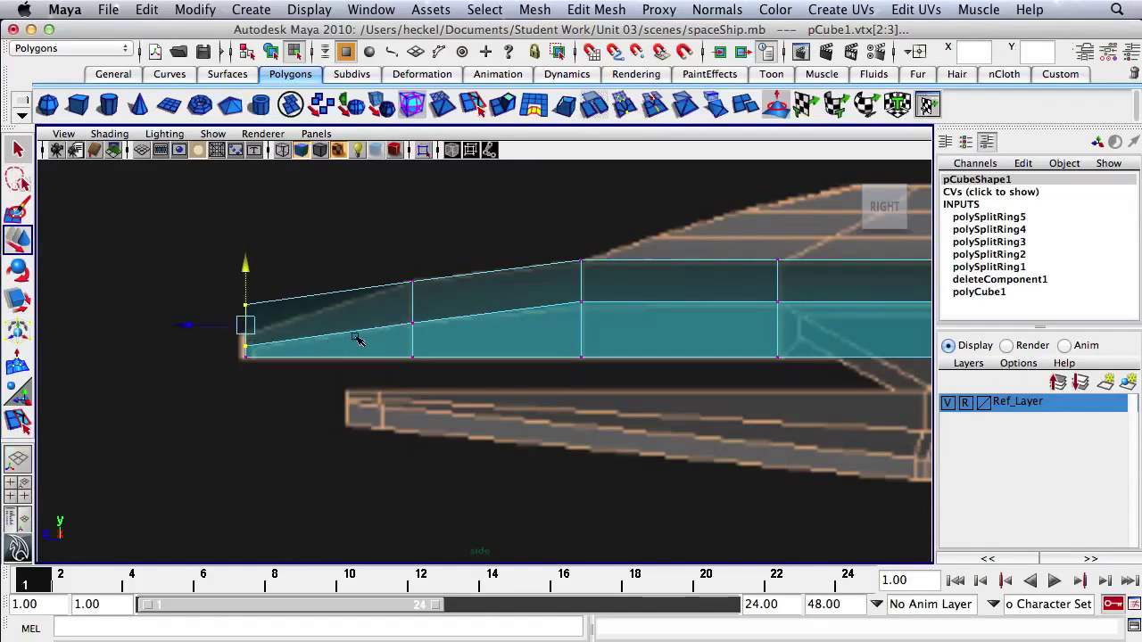
mouse_move(246, 268)
mouse_down()
mouse_move(248, 284)
mouse_move(252, 272)
mouse_up()
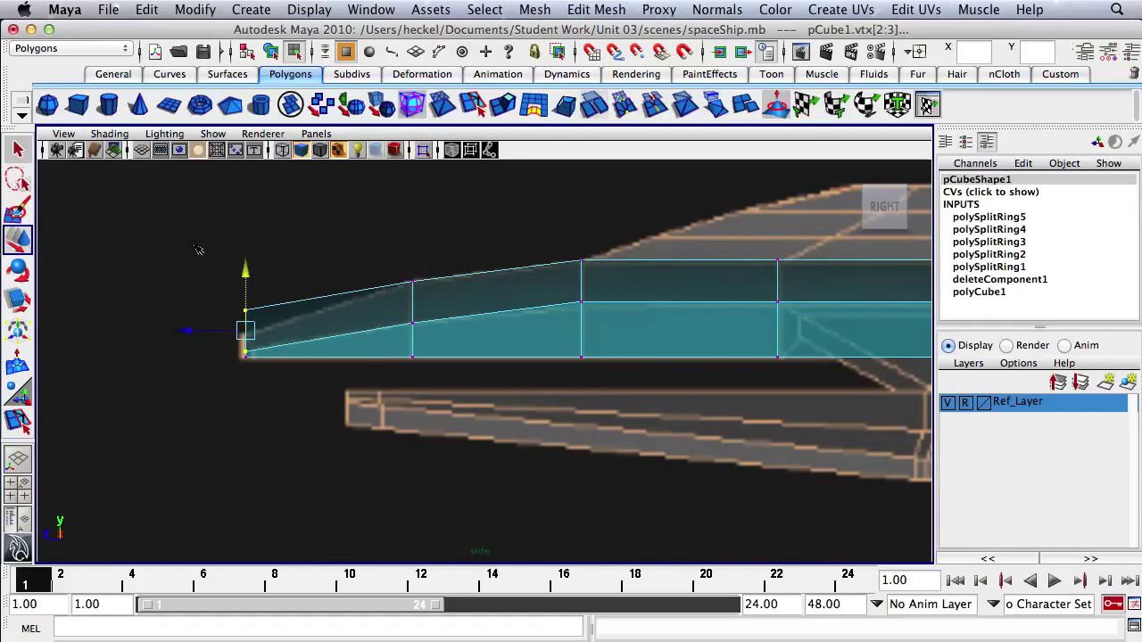
click(141, 221)
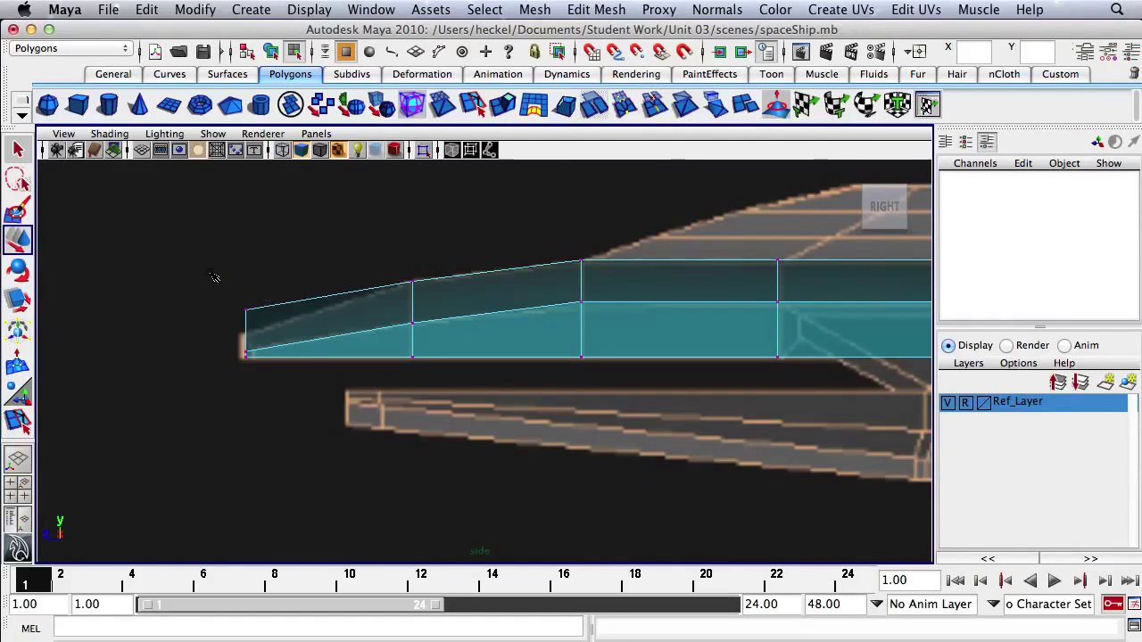
drag(212, 270, 259, 323)
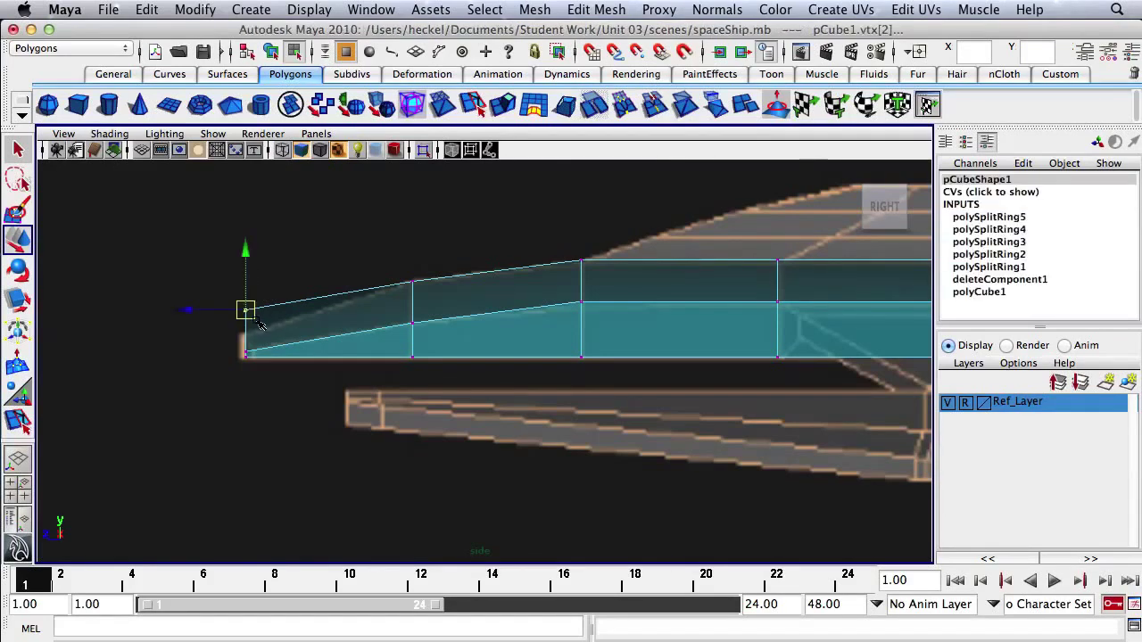
drag(246, 252, 247, 277)
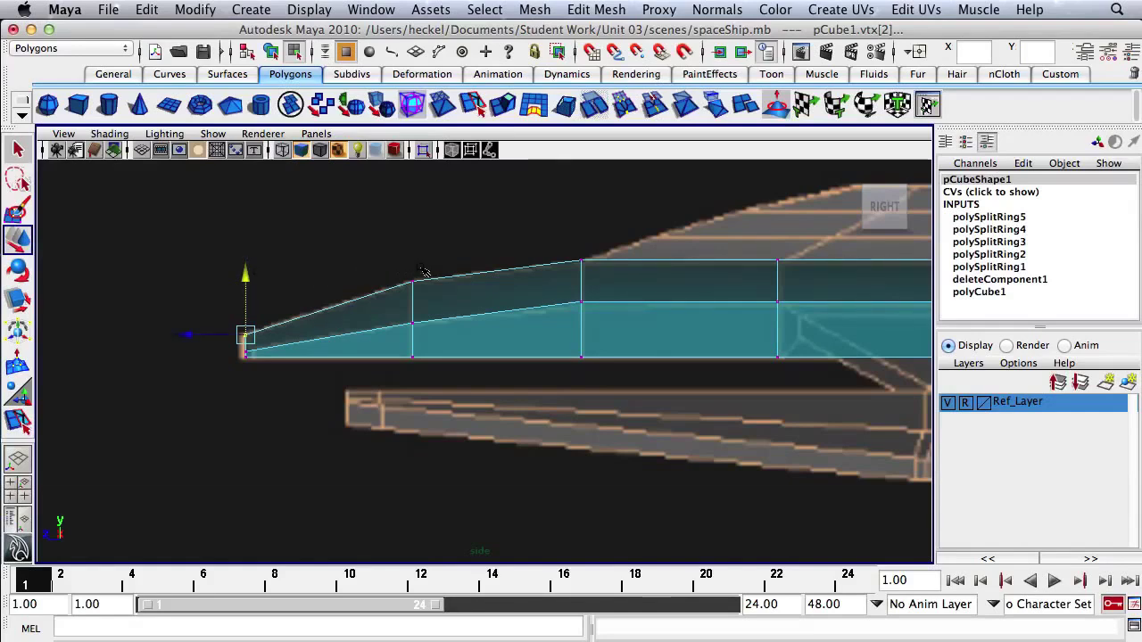
- Move the middle and outer vertices of the second crosswise loop from the nose inward in the top view, fitting the outer ones to the reference outline
key(space)
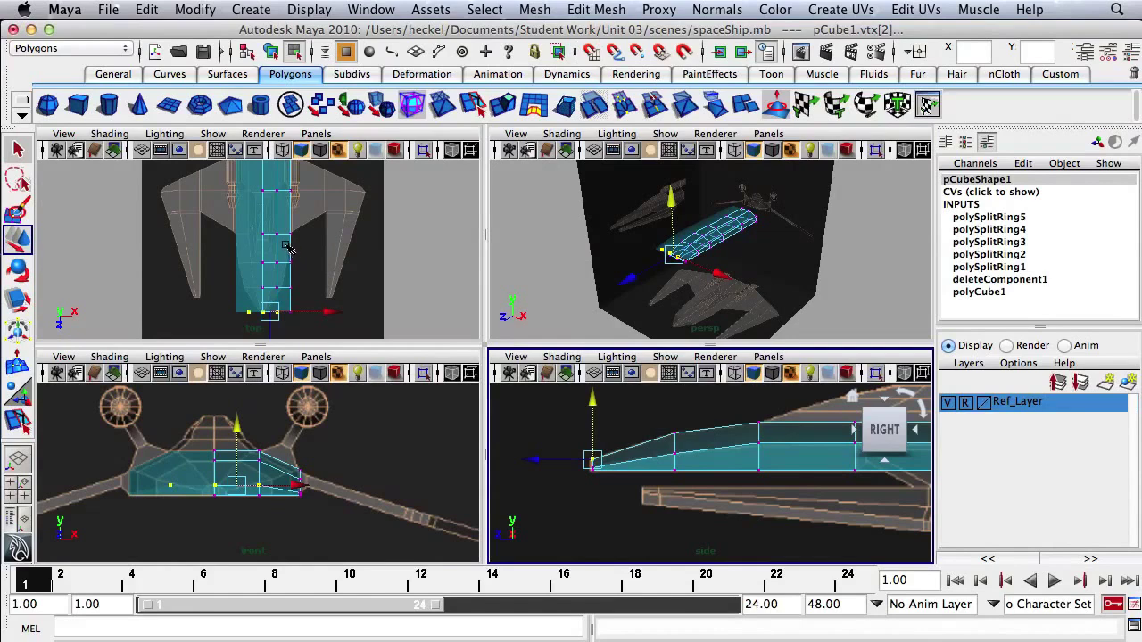
key(space)
alt+right_drag(292, 251, 485, 291)
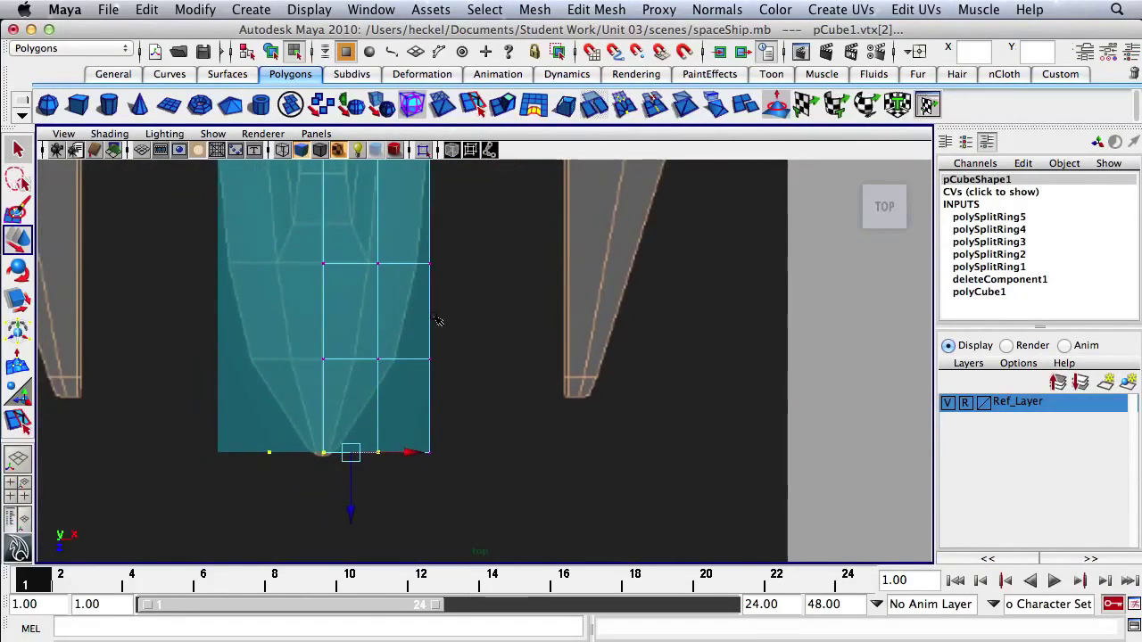
alt+middle_drag(433, 283, 454, 340)
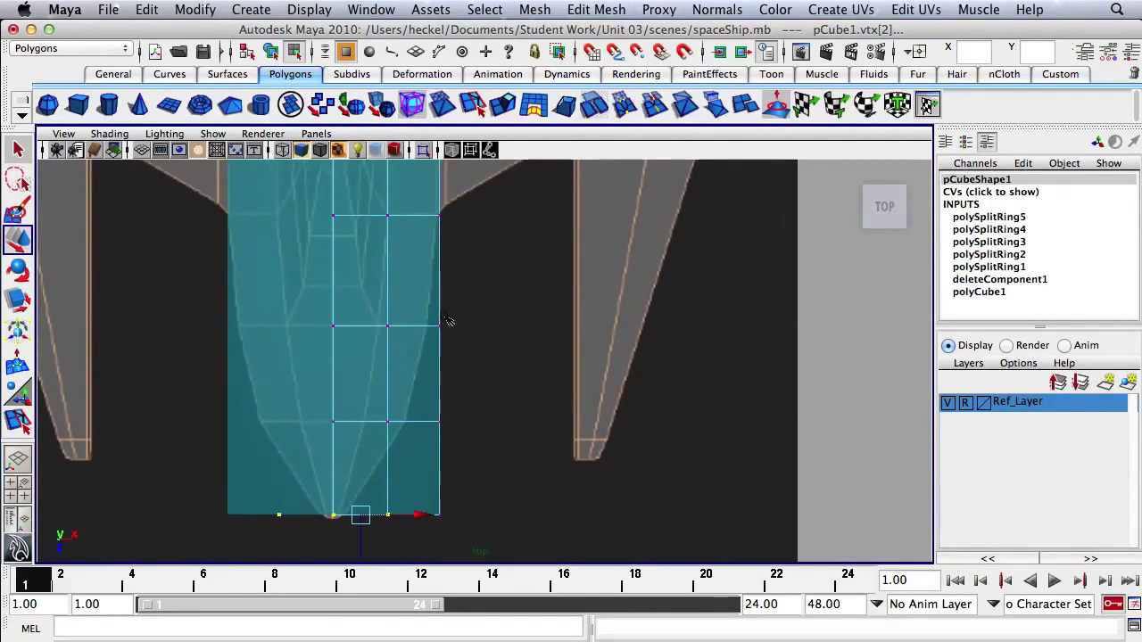
drag(472, 288, 375, 351)
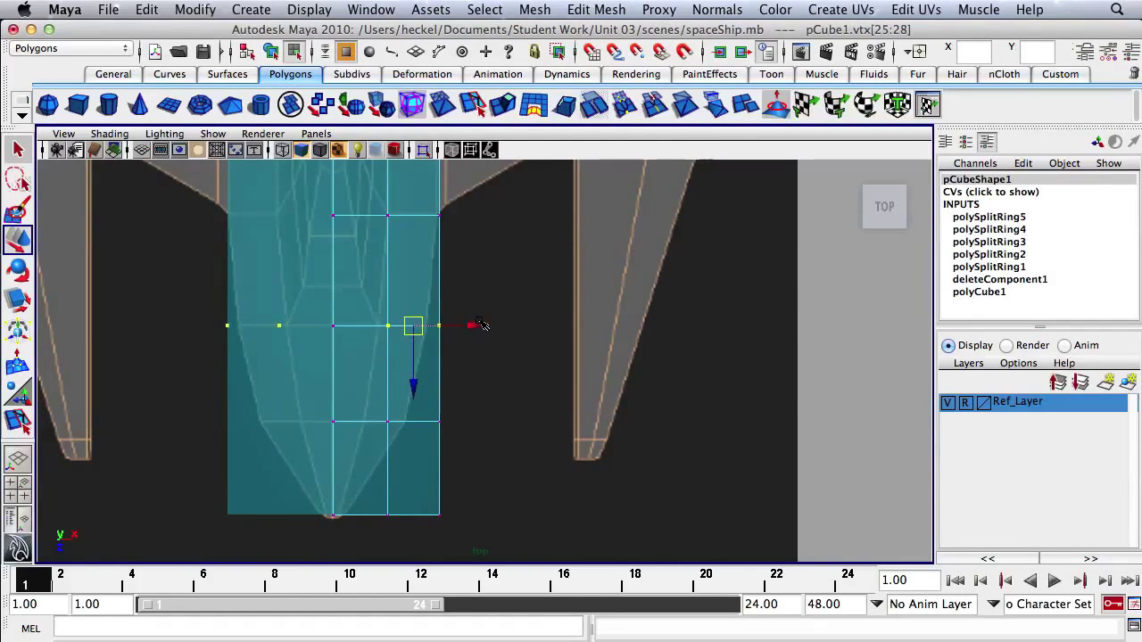
drag(477, 331, 470, 333)
drag(454, 290, 427, 347)
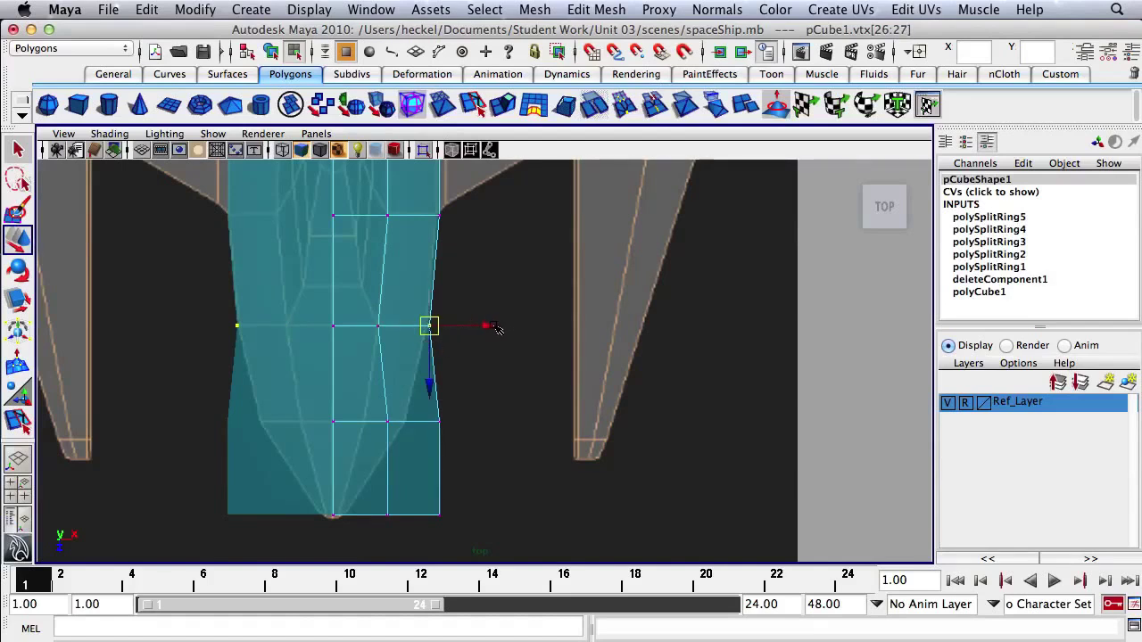
drag(494, 327, 484, 332)
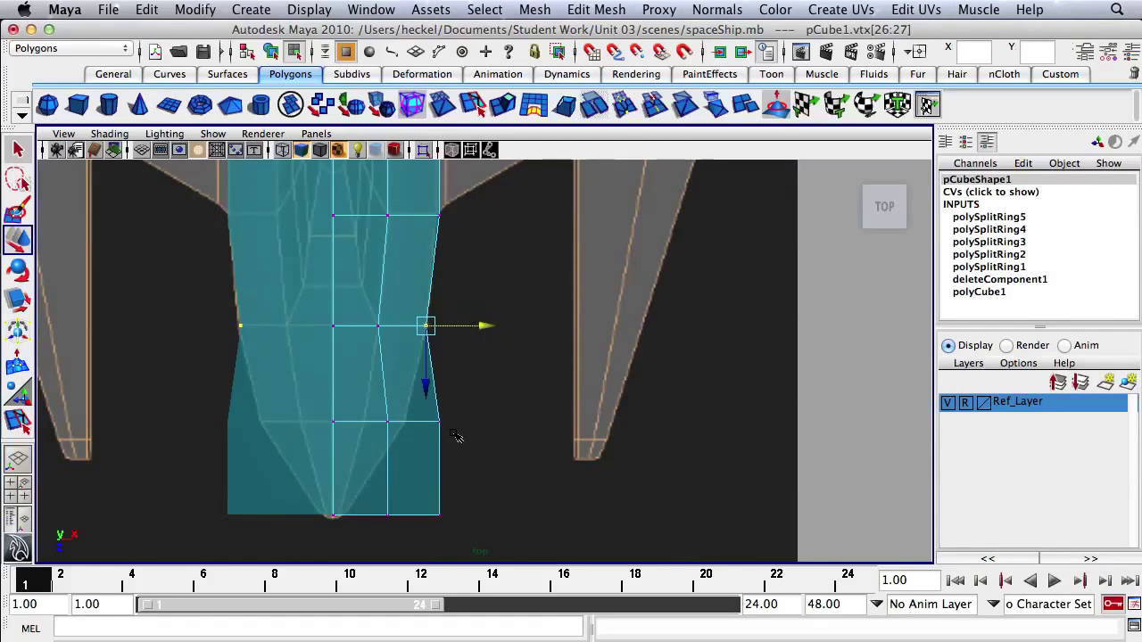
- Move the middle and outer vertices of the loop nearest the nose inward in the top view to follow the reference's taper
drag(491, 385, 369, 445)
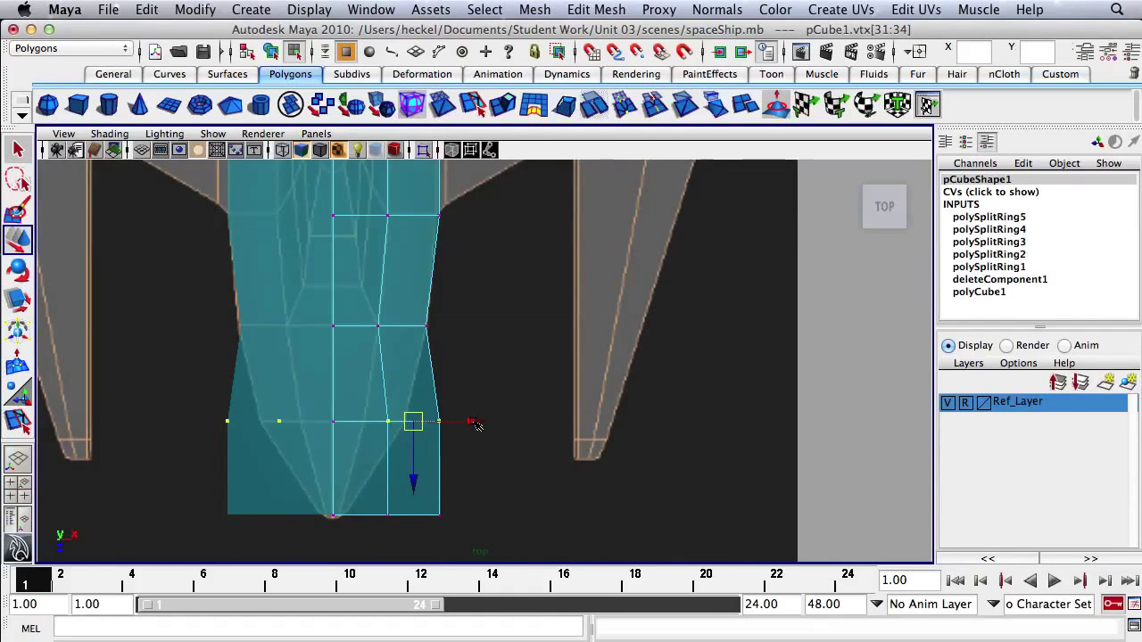
mouse_move(474, 423)
mouse_down()
mouse_move(427, 437)
mouse_move(465, 428)
mouse_up()
click(415, 412)
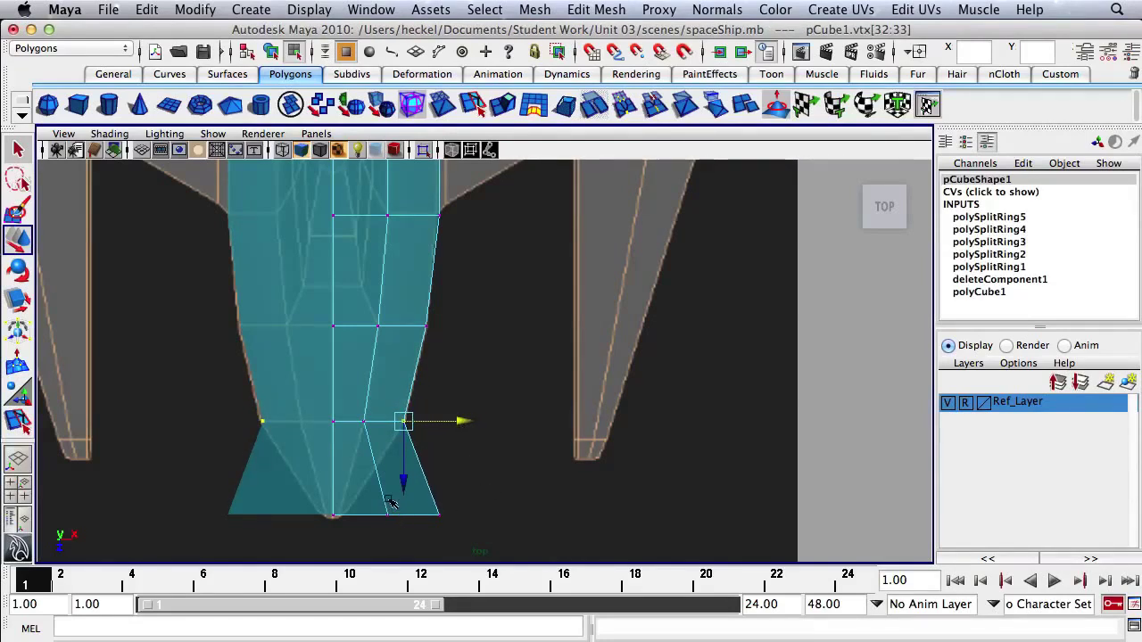
- Pull the middle and outer nose-end vertices toward the centre line and shift the outermost ones slightly rearward to match the reference tip
drag(361, 493, 426, 520)
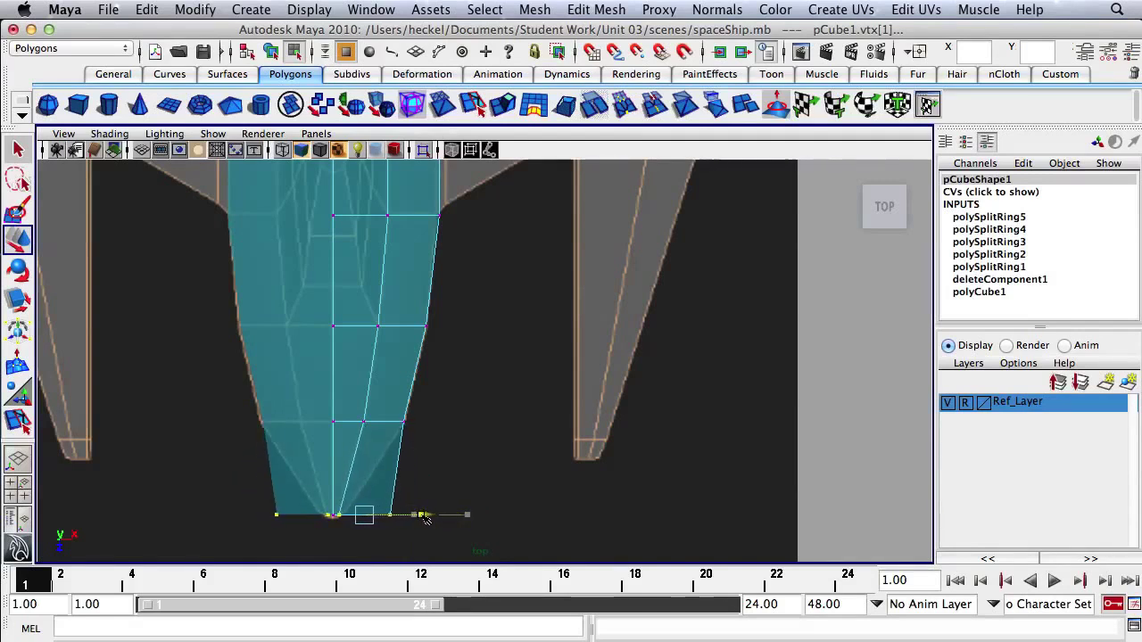
drag(370, 497, 411, 517)
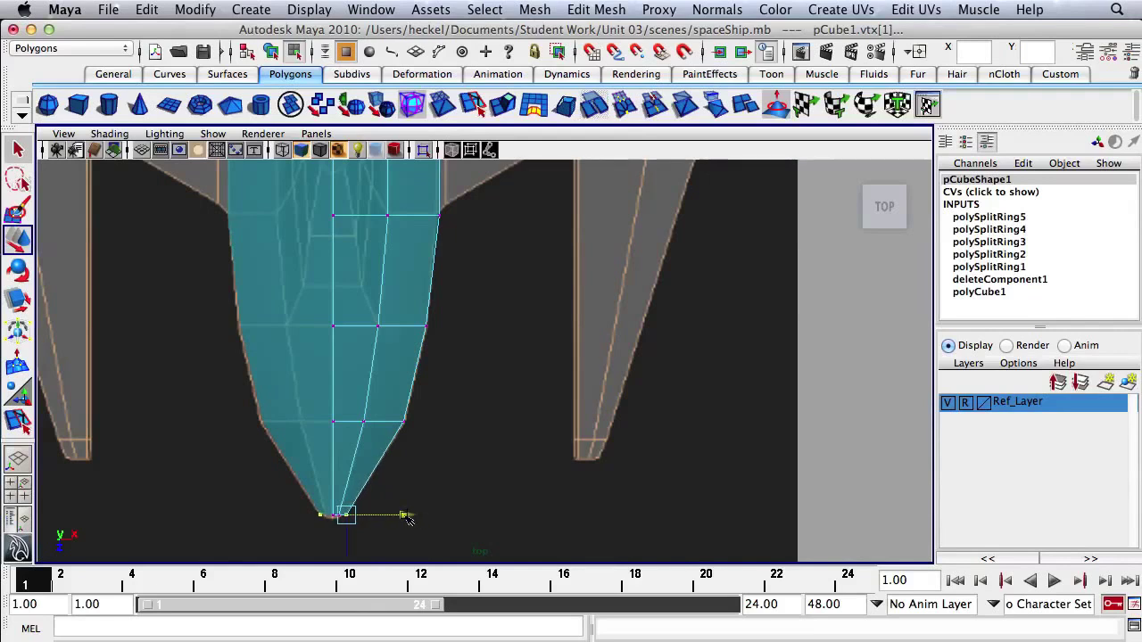
drag(348, 547, 349, 548)
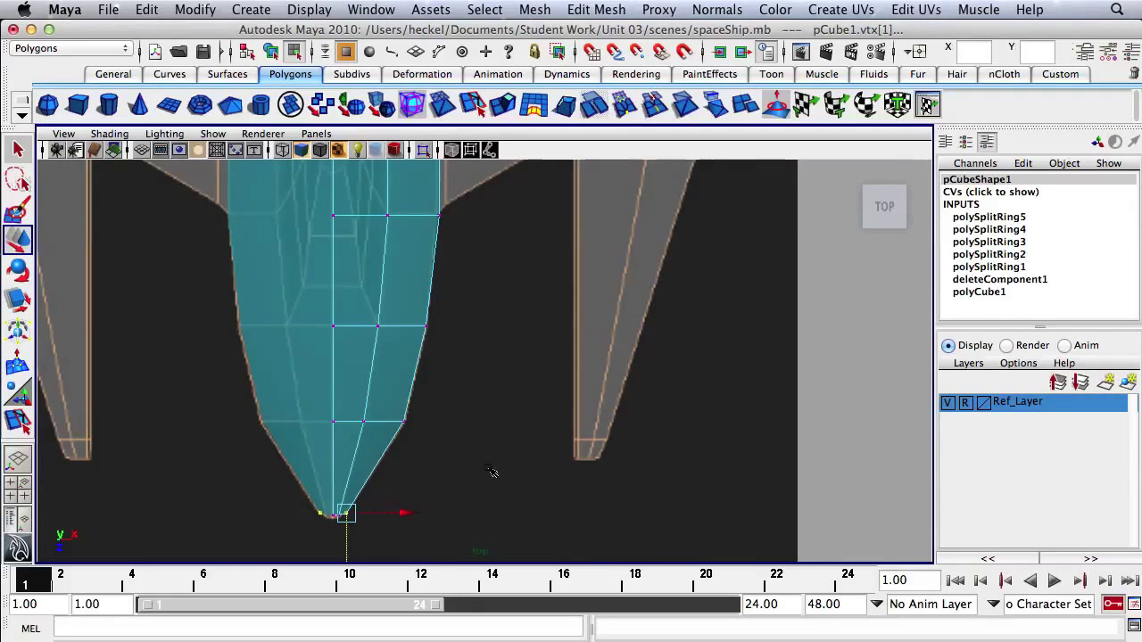
- Move the inner nose-end vertices slightly forward in the top view to reach the reference's rounded tip, and clear the selection
scroll(304, 502, up, 3)
alt+middle_drag(408, 482, 566, 322)
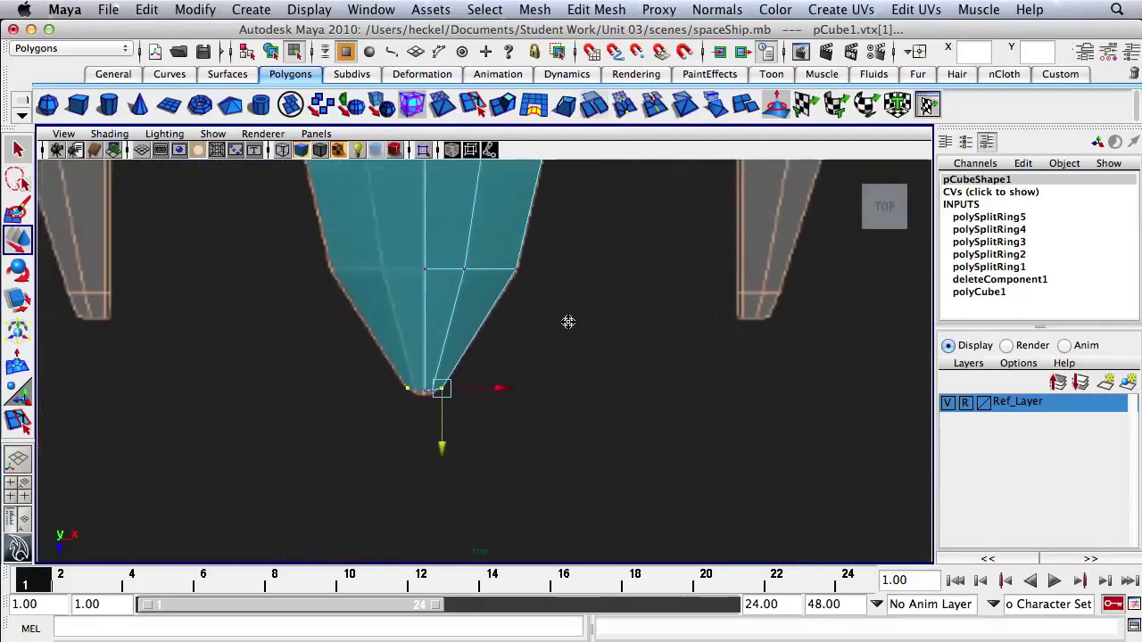
scroll(438, 412, up, 2)
scroll(612, 408, up, 2)
alt+middle_drag(612, 407, 556, 413)
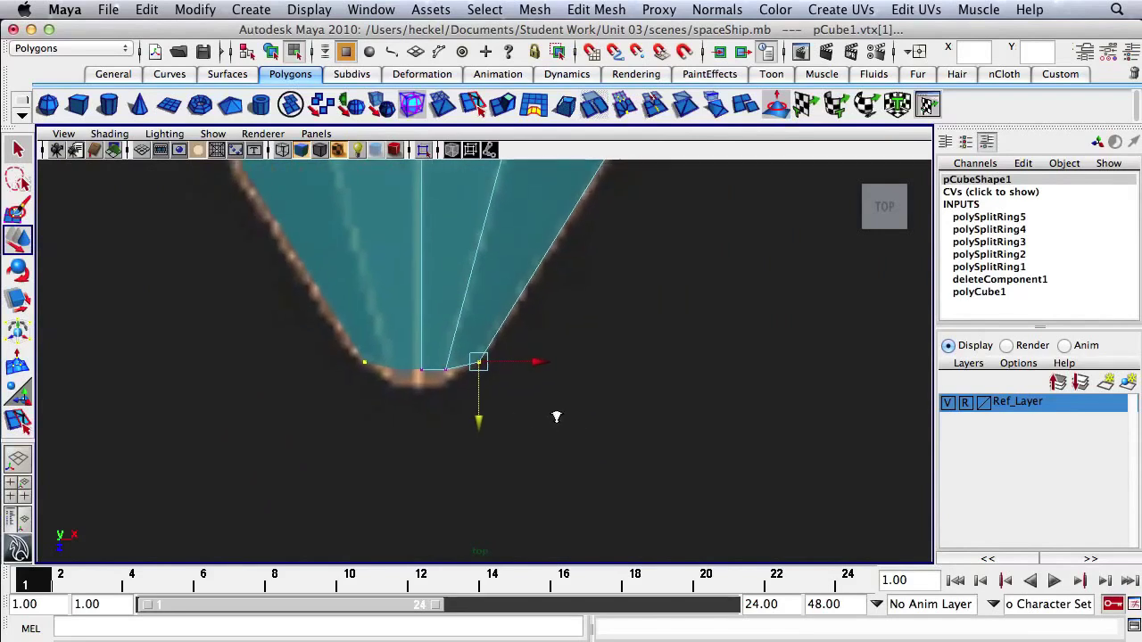
scroll(487, 408, up, 1)
drag(399, 357, 426, 447)
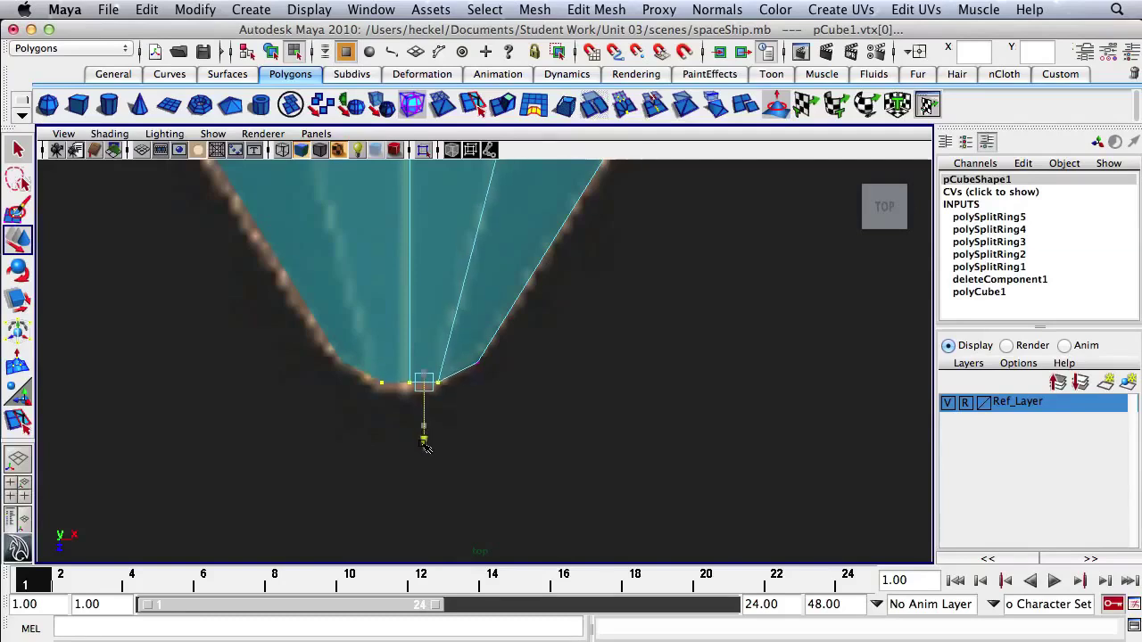
click(526, 403)
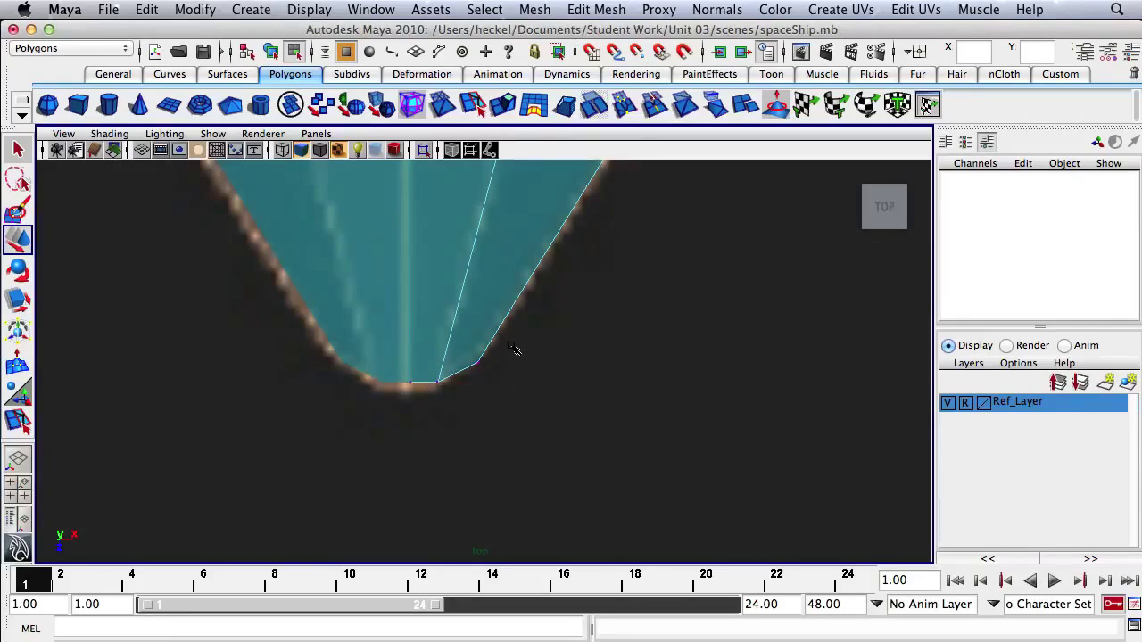
- Examine the tapered body shape from an angle in the perspective view
key(space)
key(space)
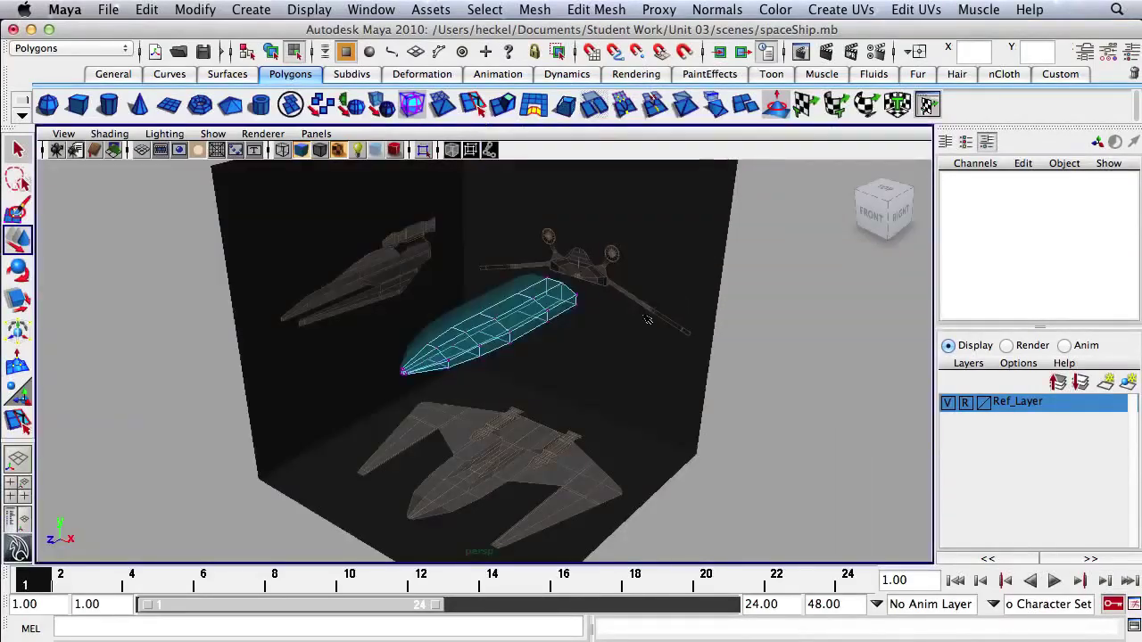
alt+drag(680, 299, 579, 329)
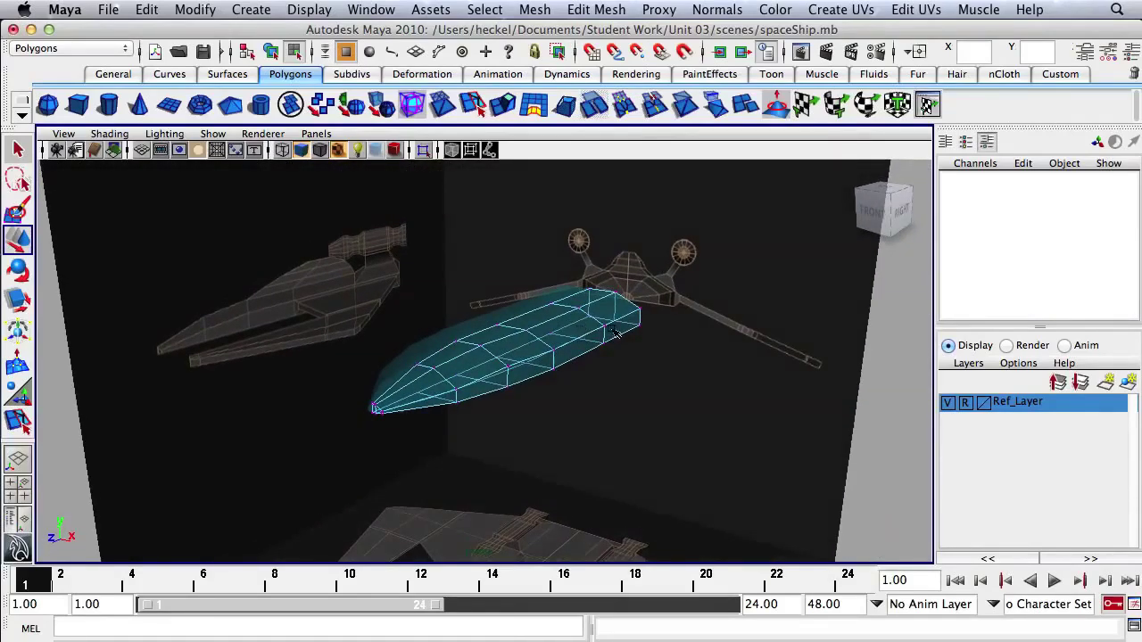
- Extrude the two rearmost lower side faces of the body slightly outward and scale them down vertically to match the reference's wing root
key(space)
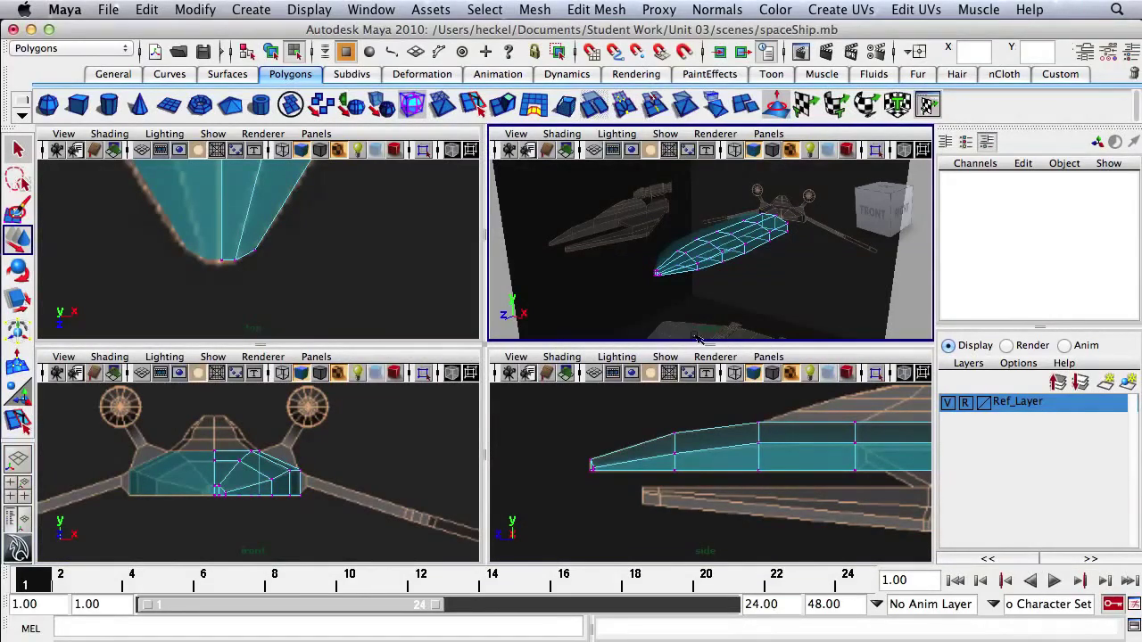
alt+drag(769, 283, 660, 283)
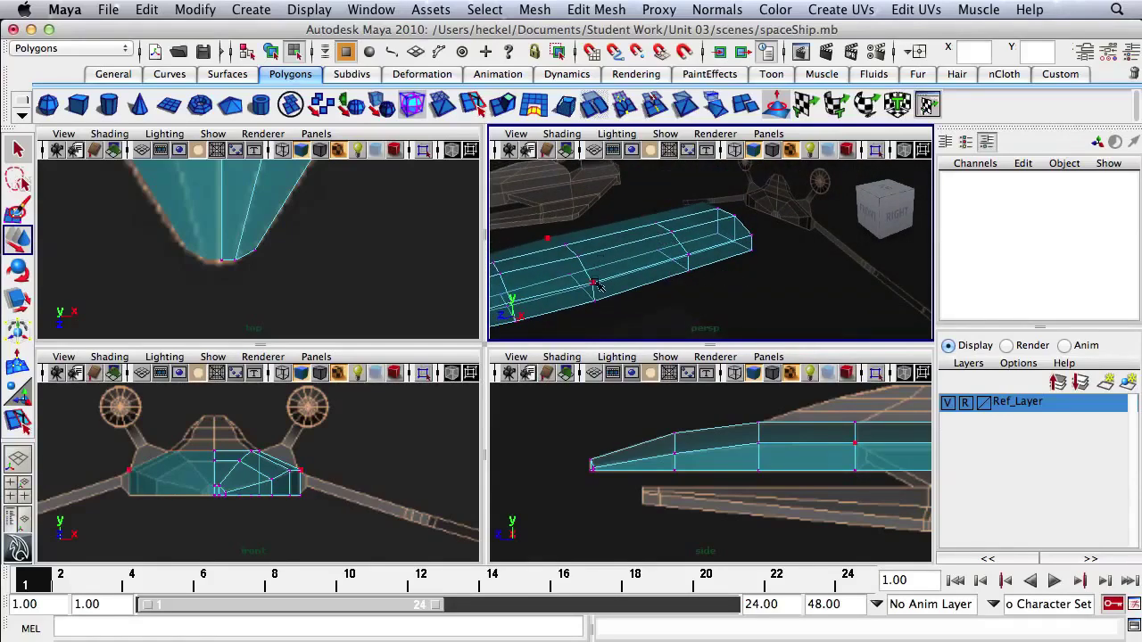
right_click(642, 249)
click(741, 272)
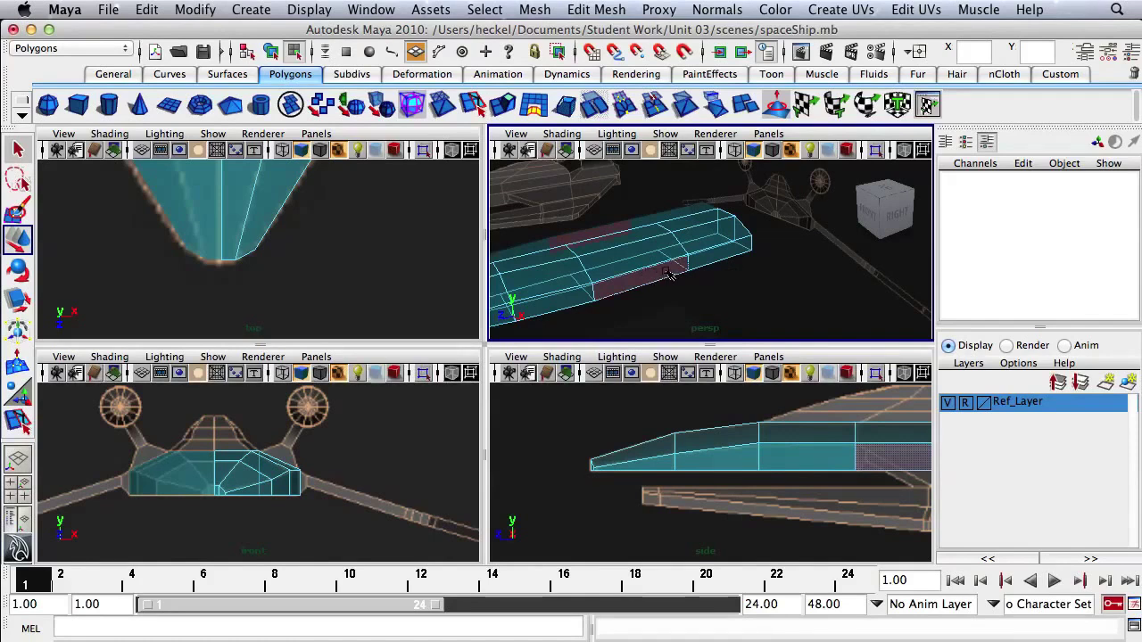
click(671, 274)
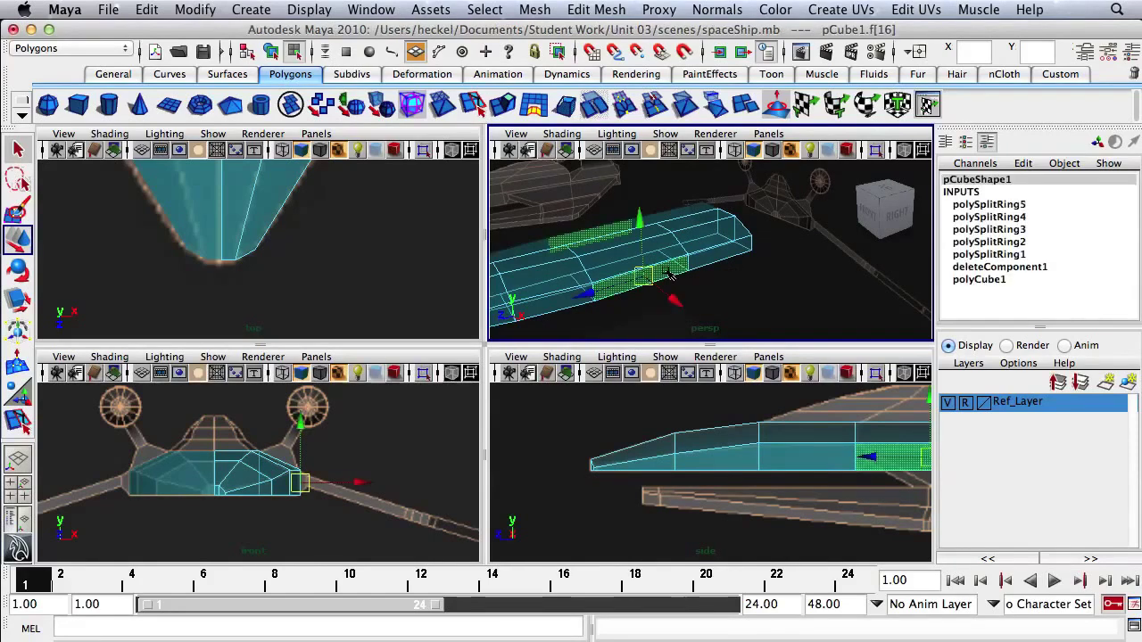
shift+click(714, 258)
mouse_move(707, 268)
alt+mouse_down()
mouse_move(693, 270)
mouse_move(725, 271)
mouse_move(692, 251)
mouse_move(708, 254)
alt+mouse_up()
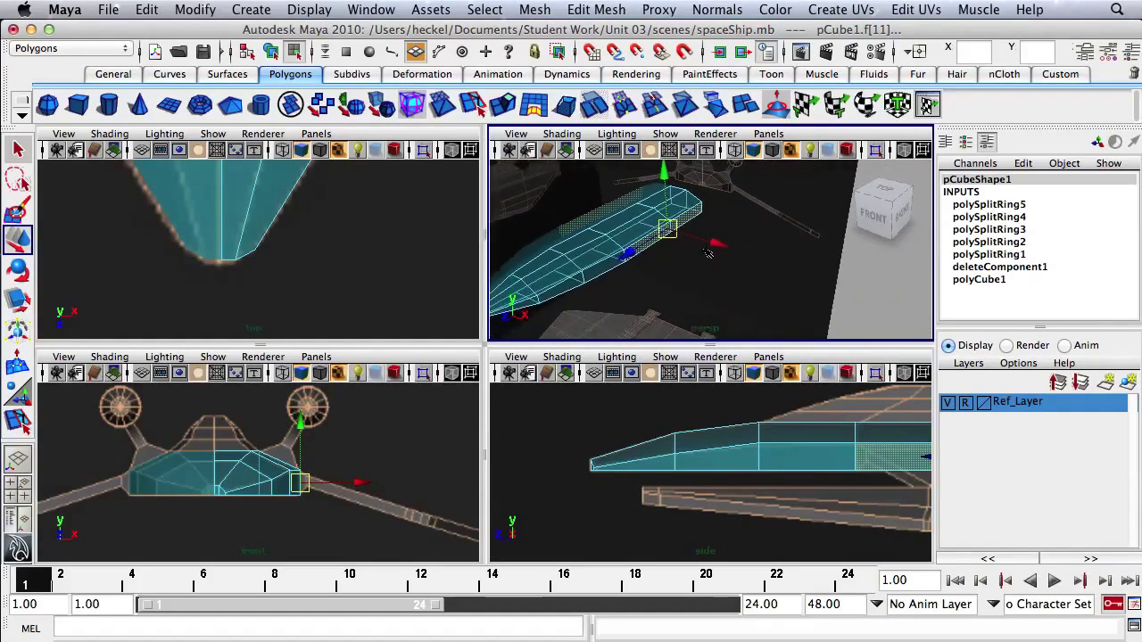
click(505, 105)
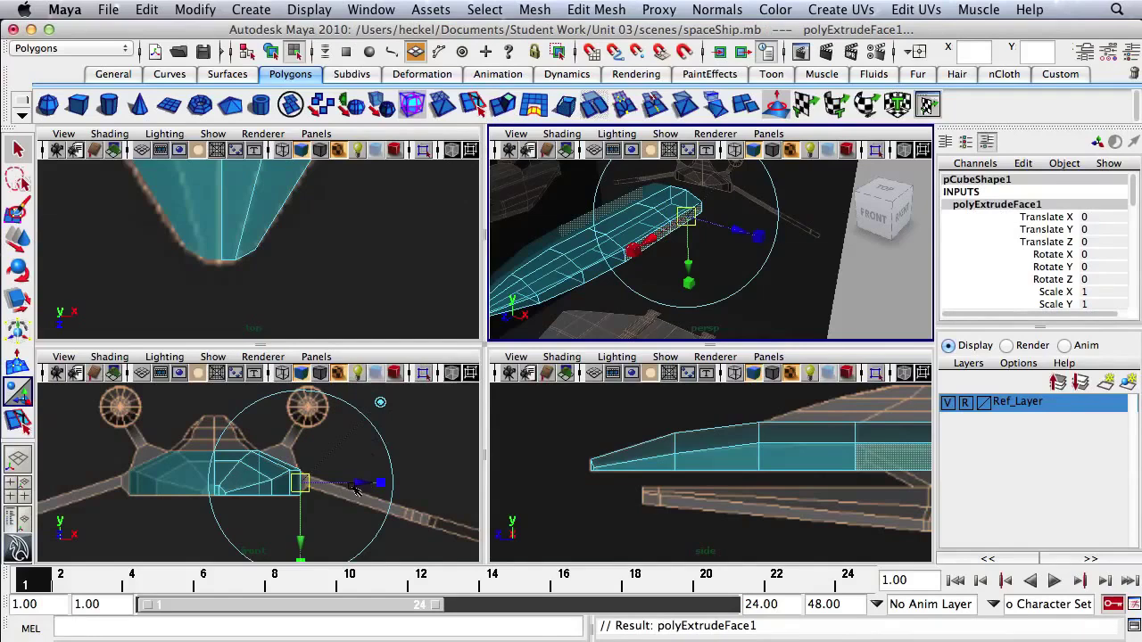
scroll(250, 489, up, 6)
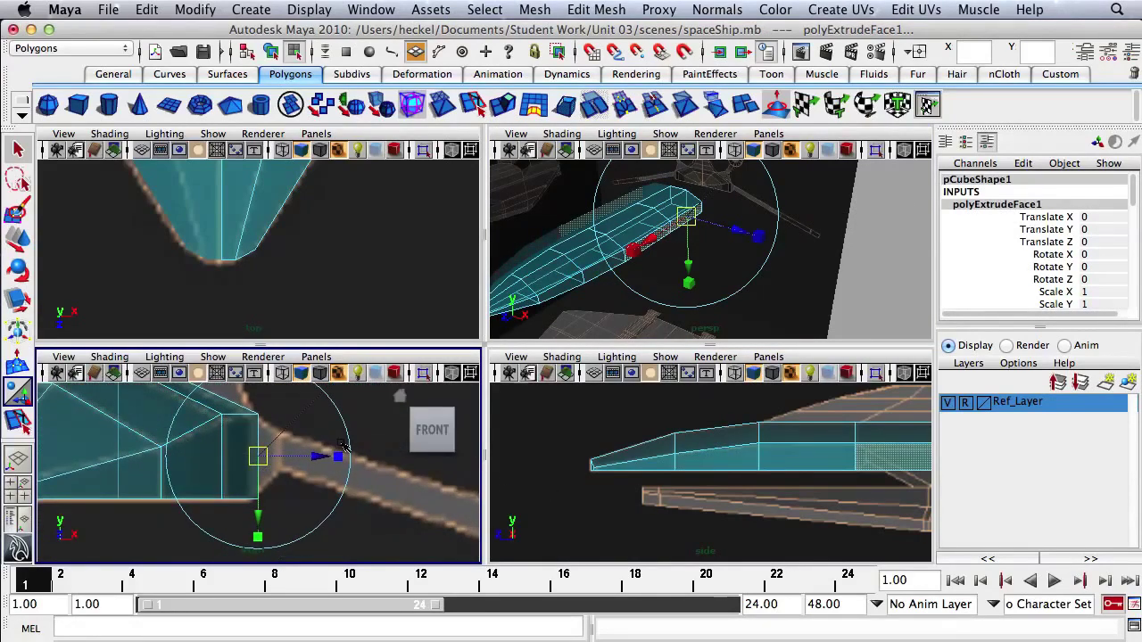
drag(319, 459, 339, 460)
drag(279, 535, 288, 500)
- Scale the extruded side faces slightly shorter lengthwise in the top view to follow the reference's bevelled wing root
alt+middle_drag(370, 180, 310, 273)
alt+right_drag(310, 272, 263, 248)
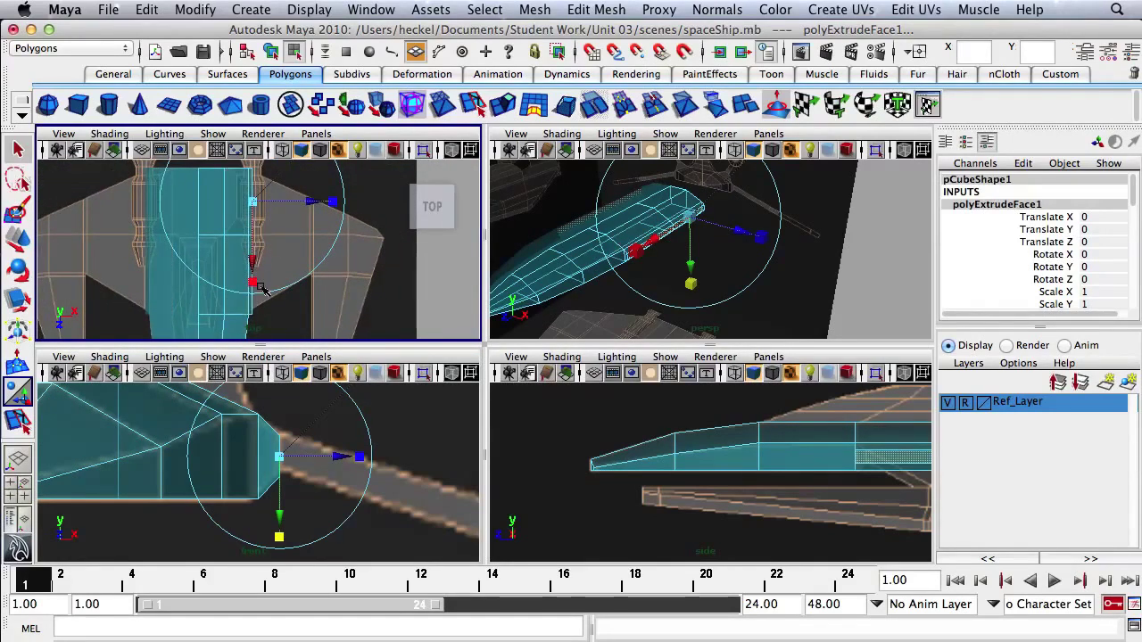
key(space)
alt+middle_drag(472, 340, 395, 339)
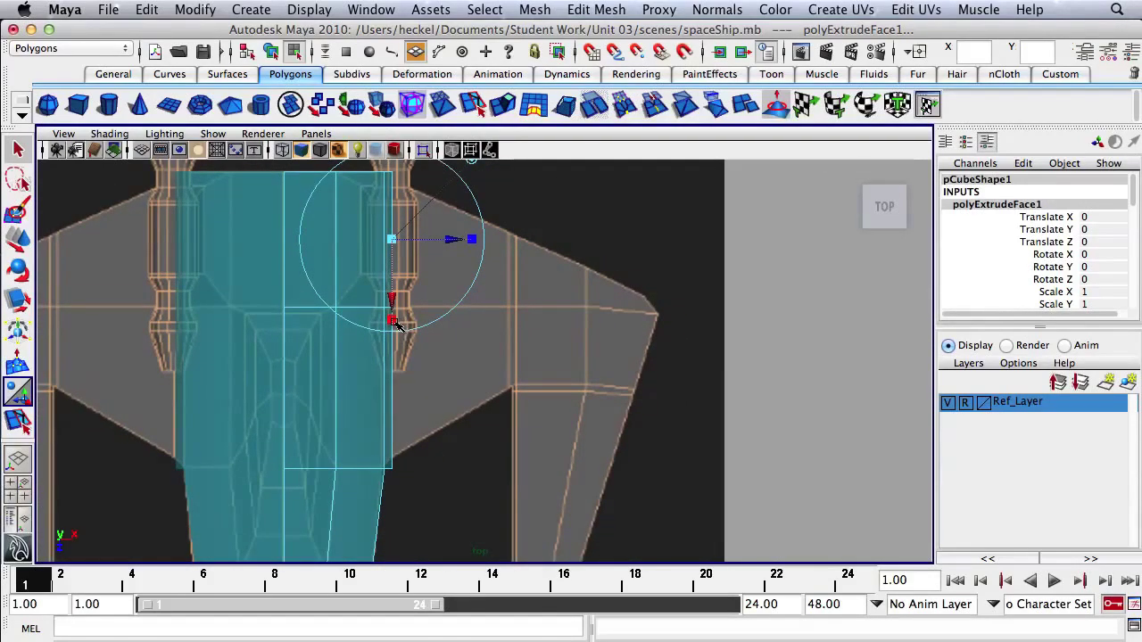
click(395, 318)
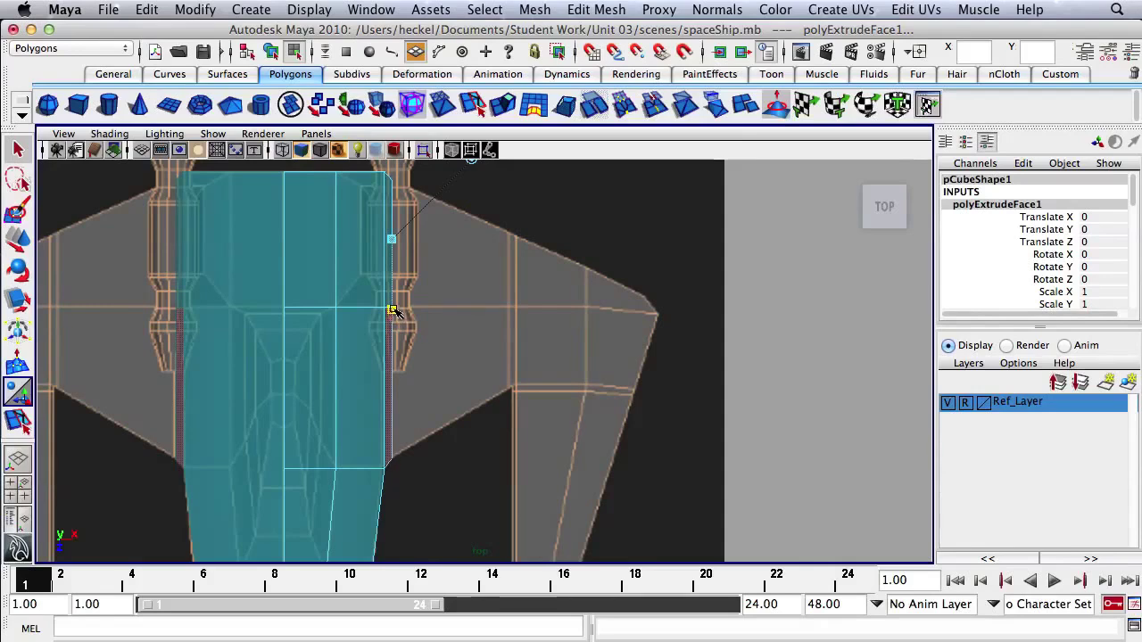
click(393, 310)
- Examine the extruded wing root against the reference in the top, front and perspective views
key(space)
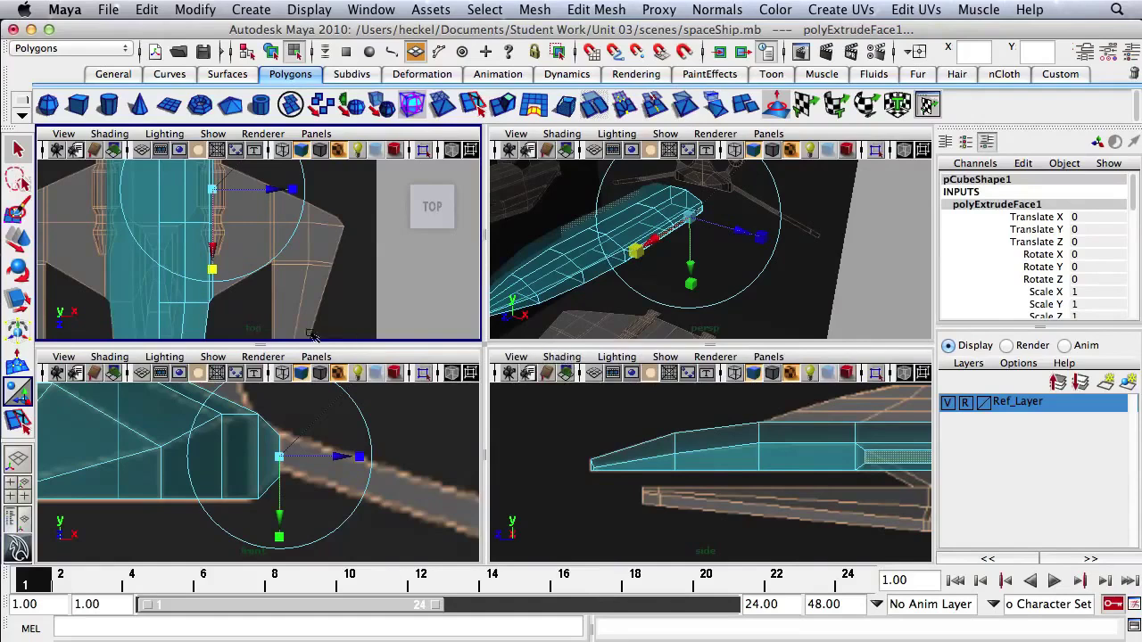
alt+middle_drag(277, 267, 312, 295)
key(space)
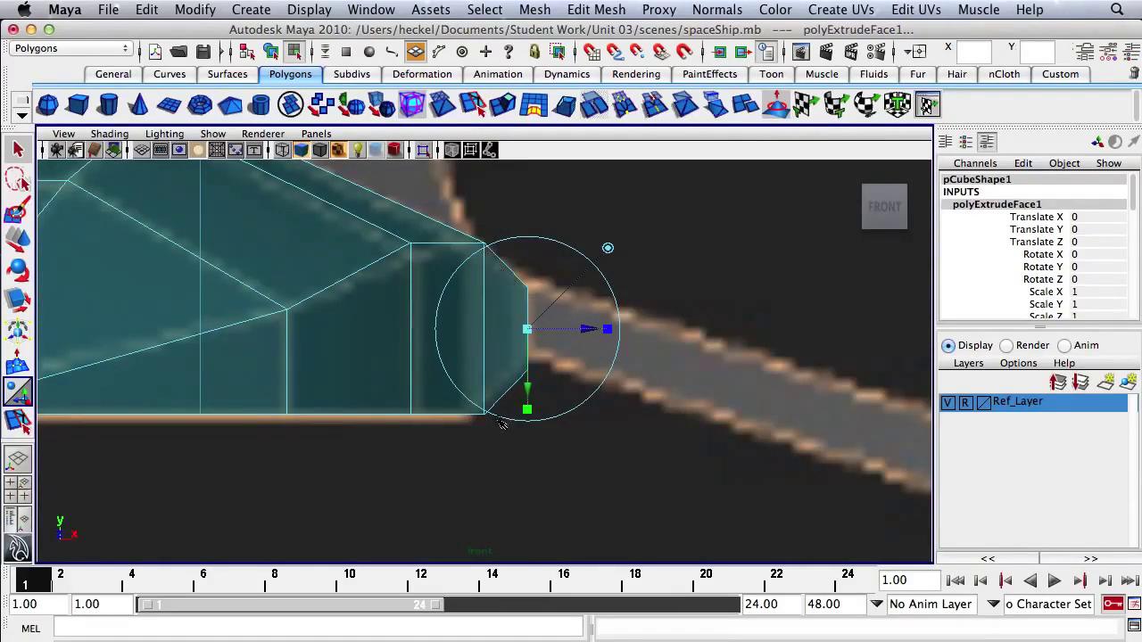
key(space)
key(space)
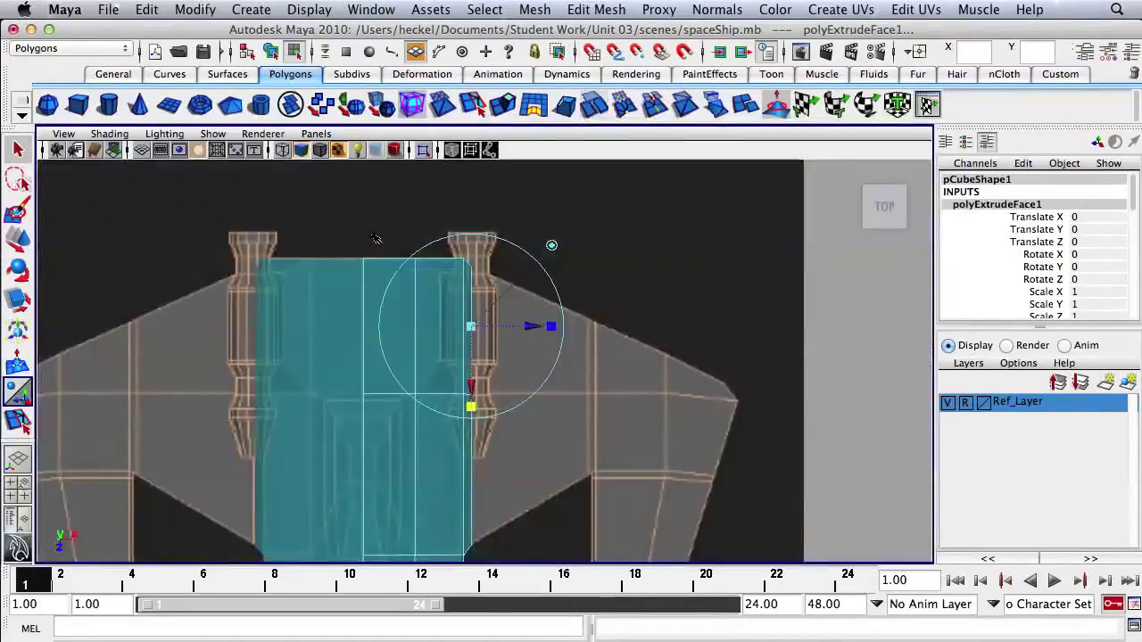
alt+middle_drag(525, 321, 500, 306)
key(space)
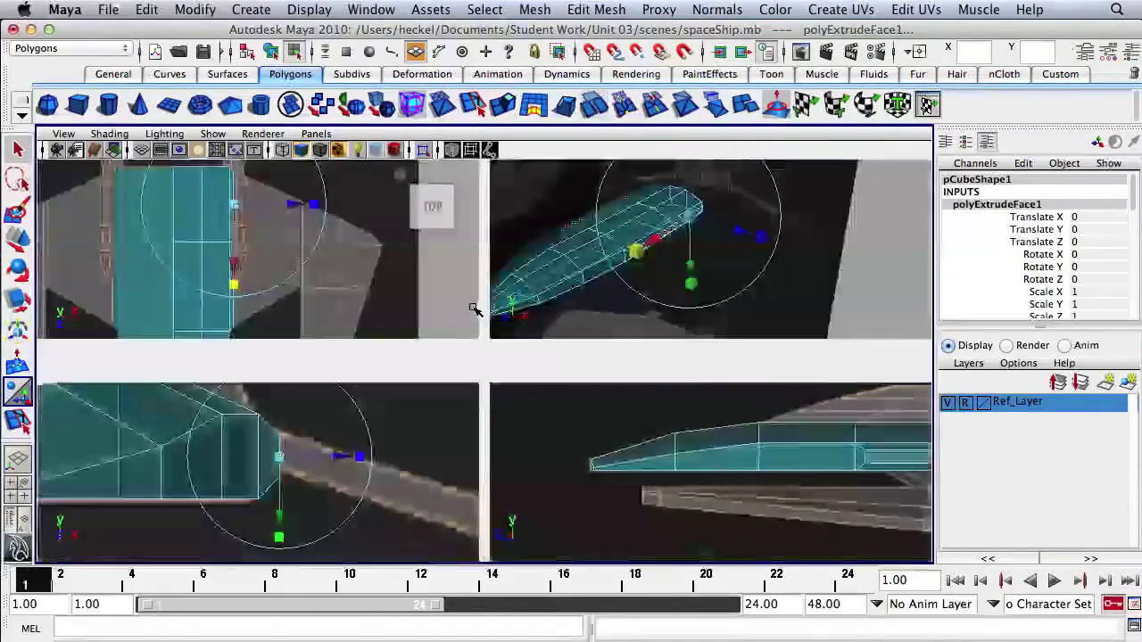
key(space)
alt+drag(706, 297, 596, 280)
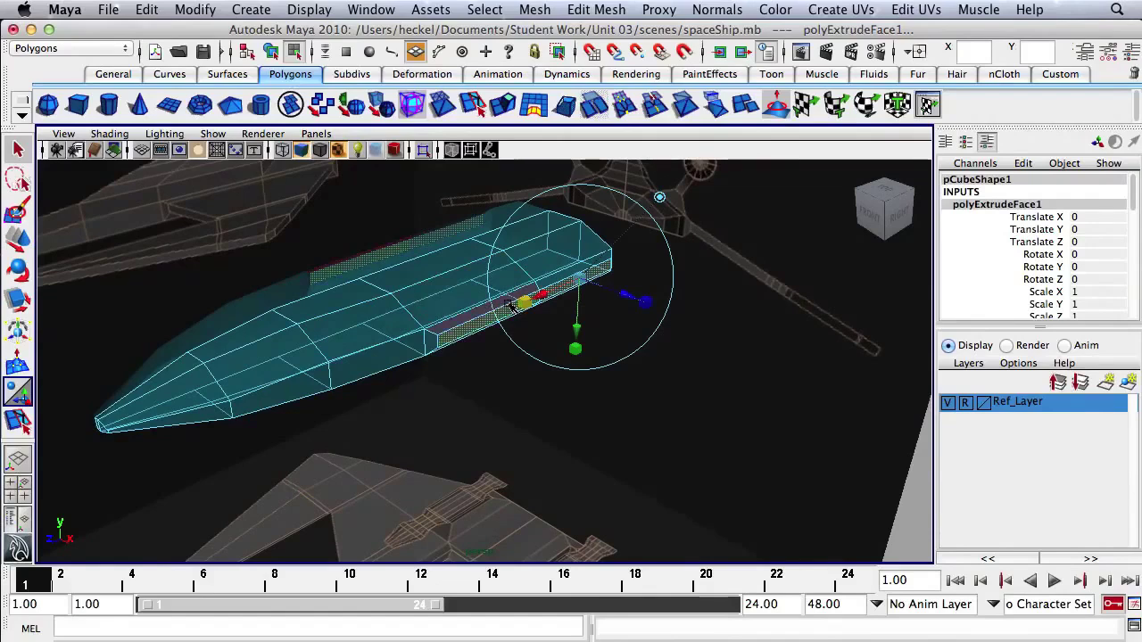
- Extrude the wing-root faces again in the top view, outward to the inner edge of the reference's forward-pointing wing prong
key(space)
key(space)
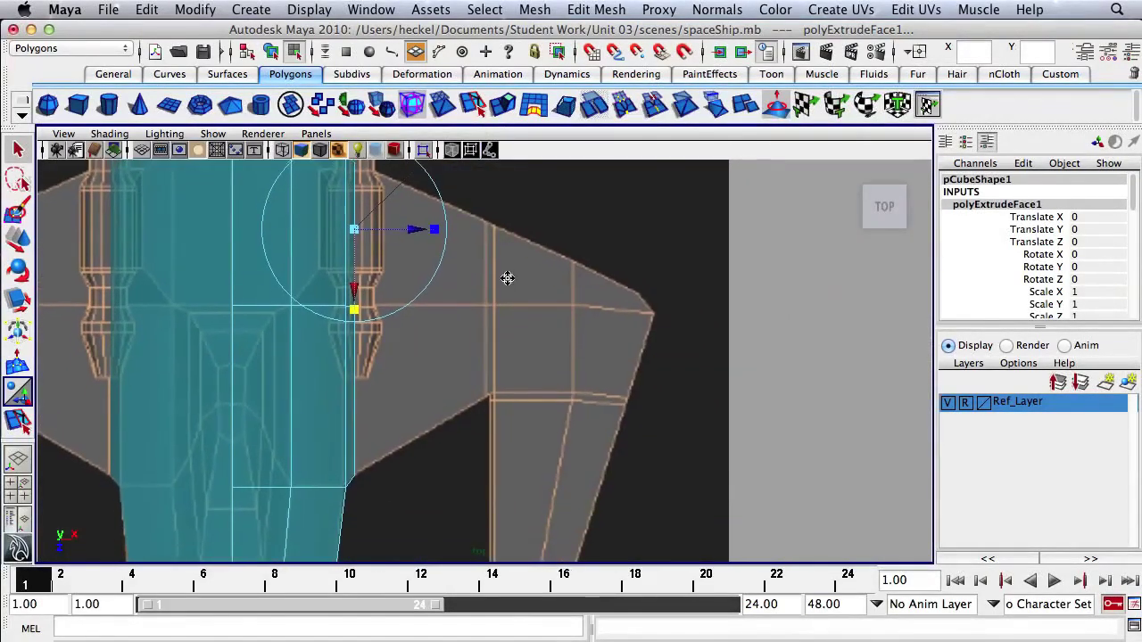
scroll(479, 291, down, 3)
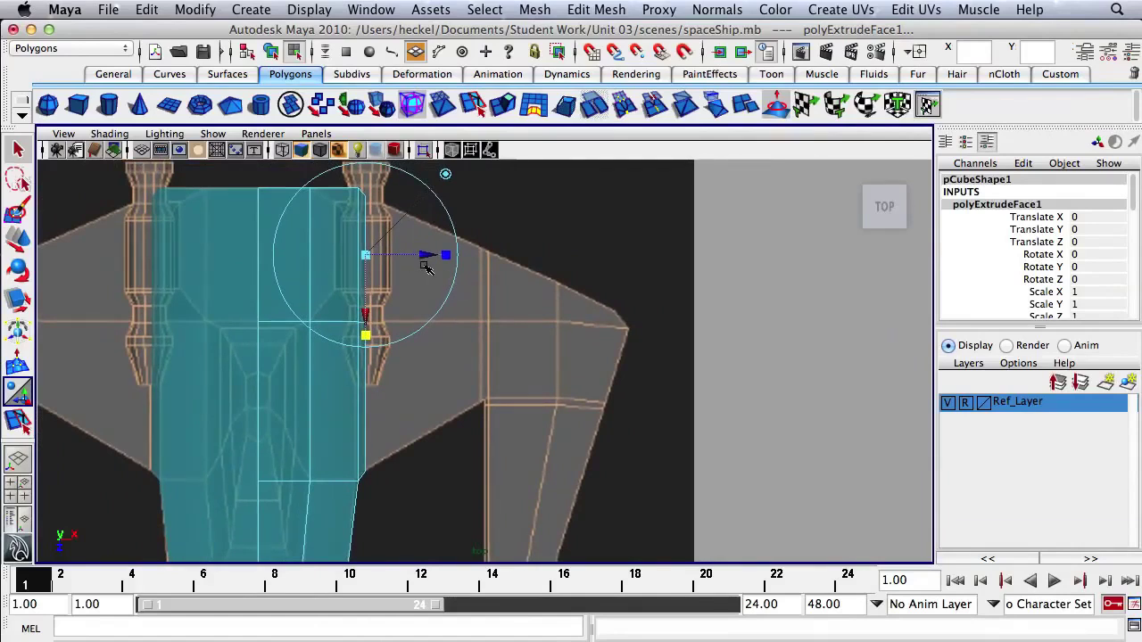
key(g)
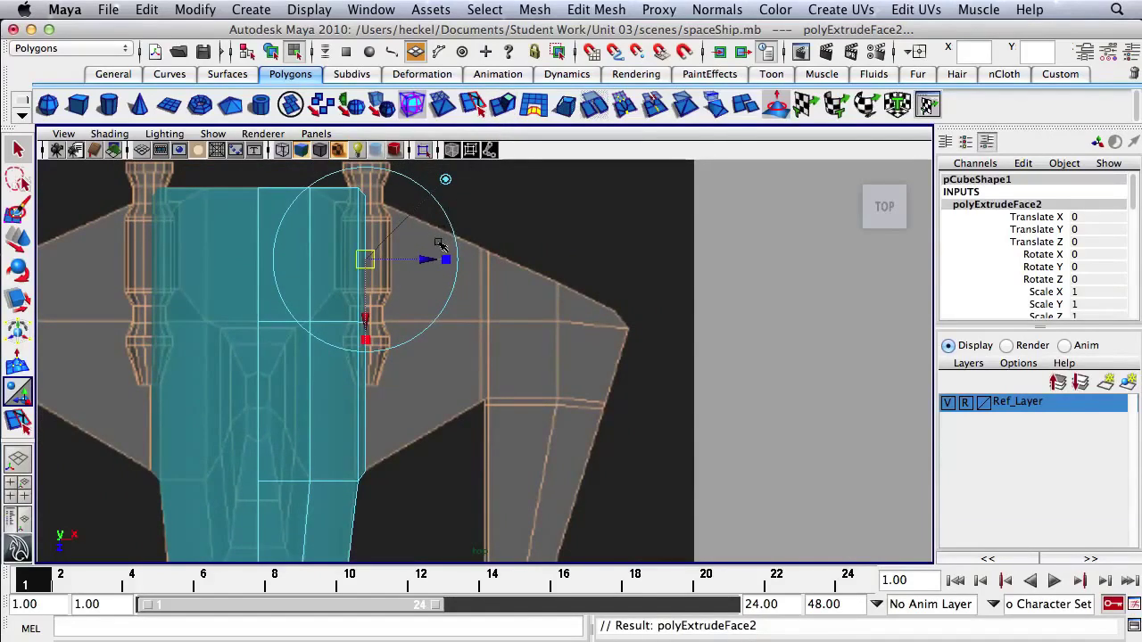
drag(426, 259, 540, 268)
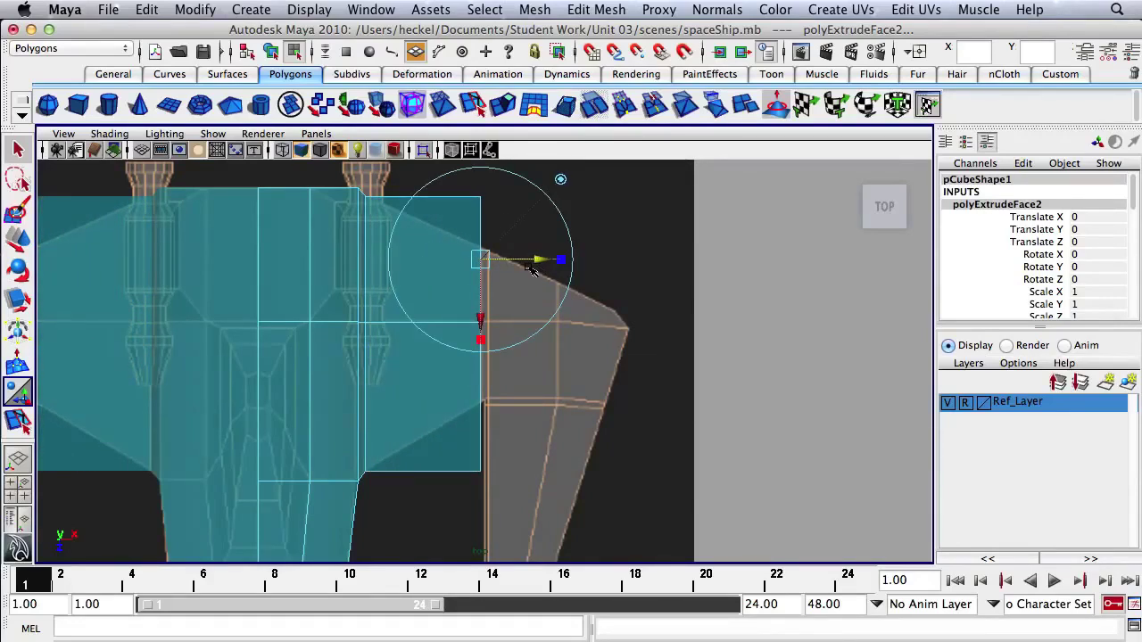
- Scale the extruded wing end lengthwise and shift it slightly rearward to match the reference's tapered wing edges
key(r)
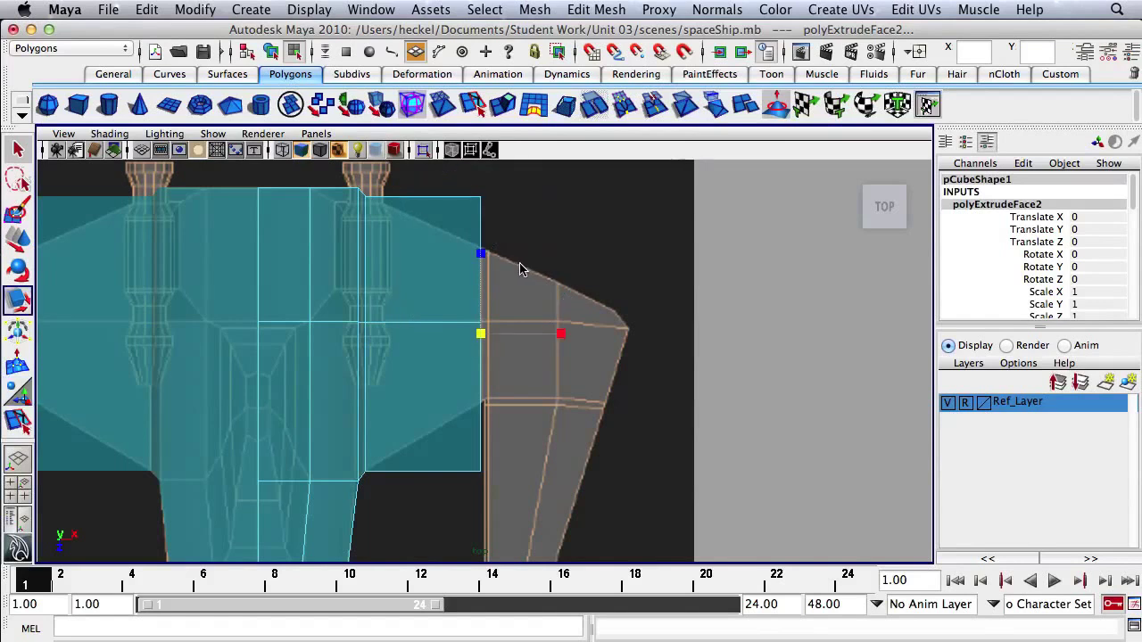
drag(480, 254, 484, 292)
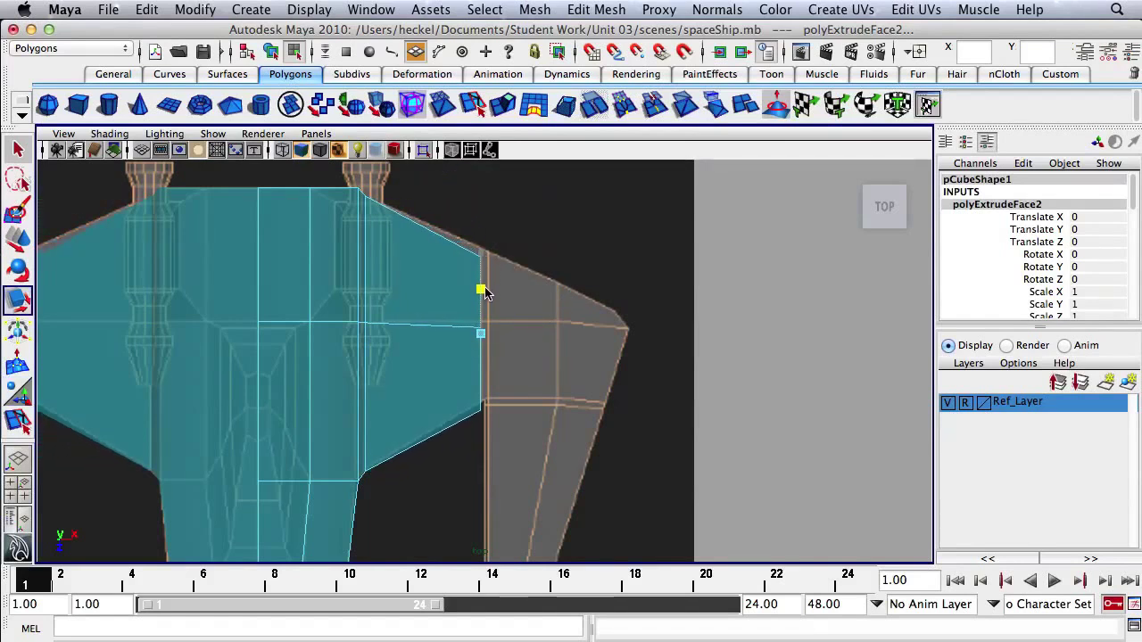
key(w)
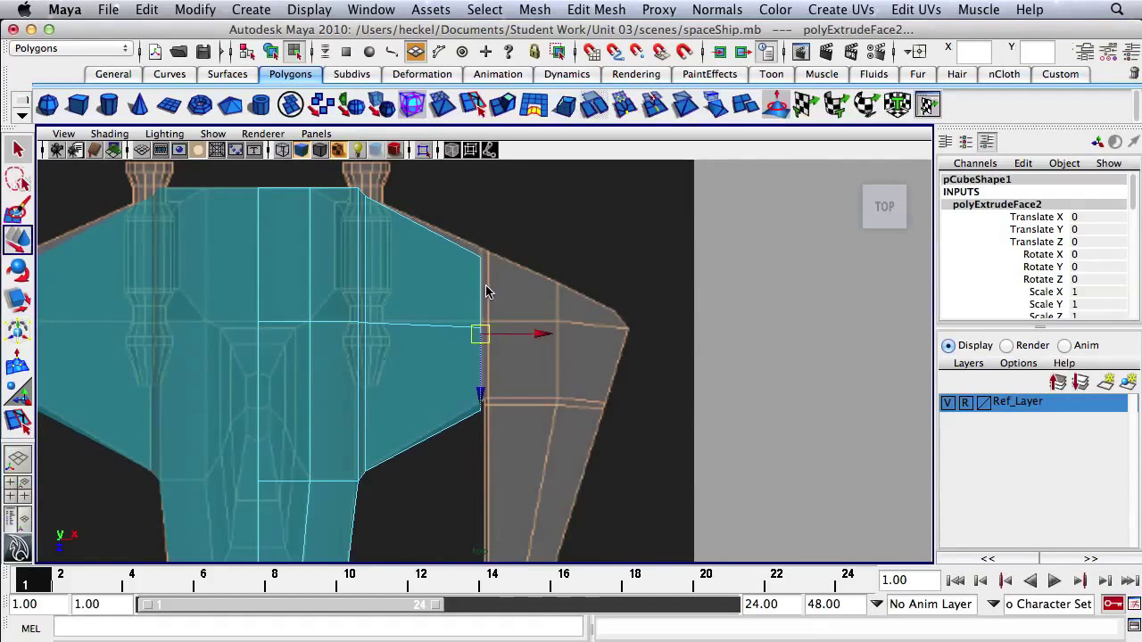
drag(482, 397, 484, 390)
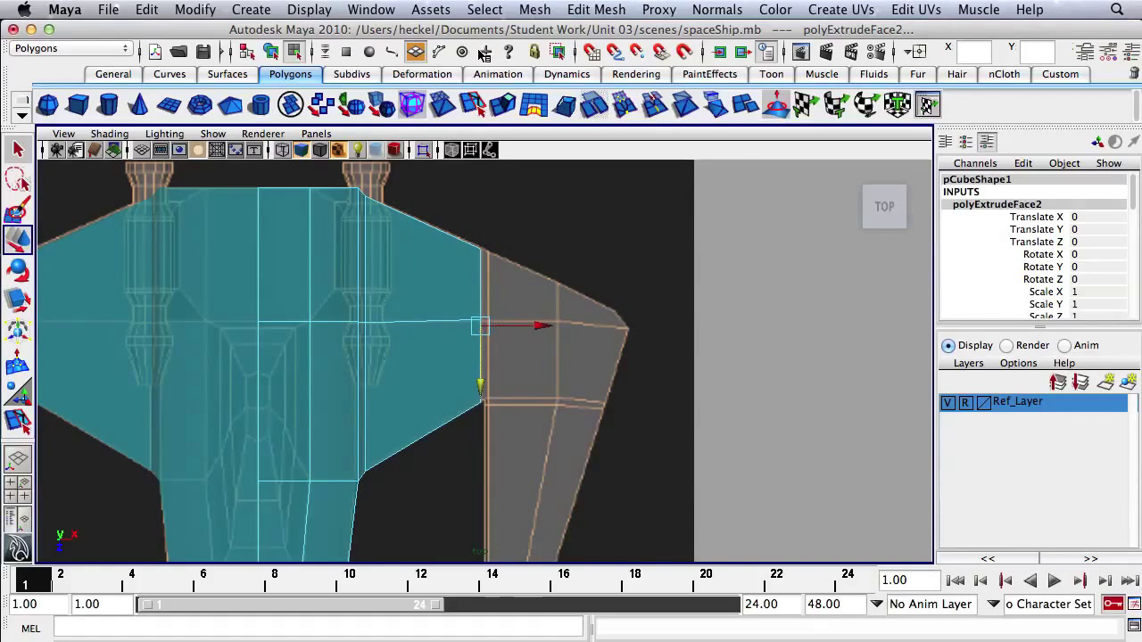
- Extrude the wing's end faces outward by a narrow strip to match the reference's double edge line
click(505, 104)
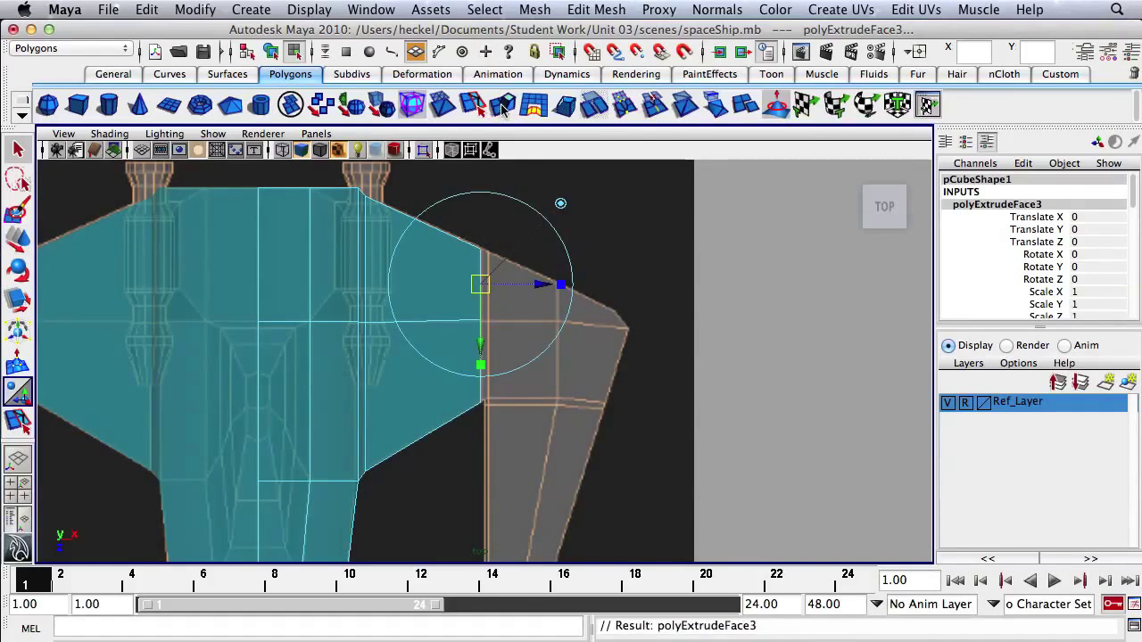
drag(530, 291, 547, 288)
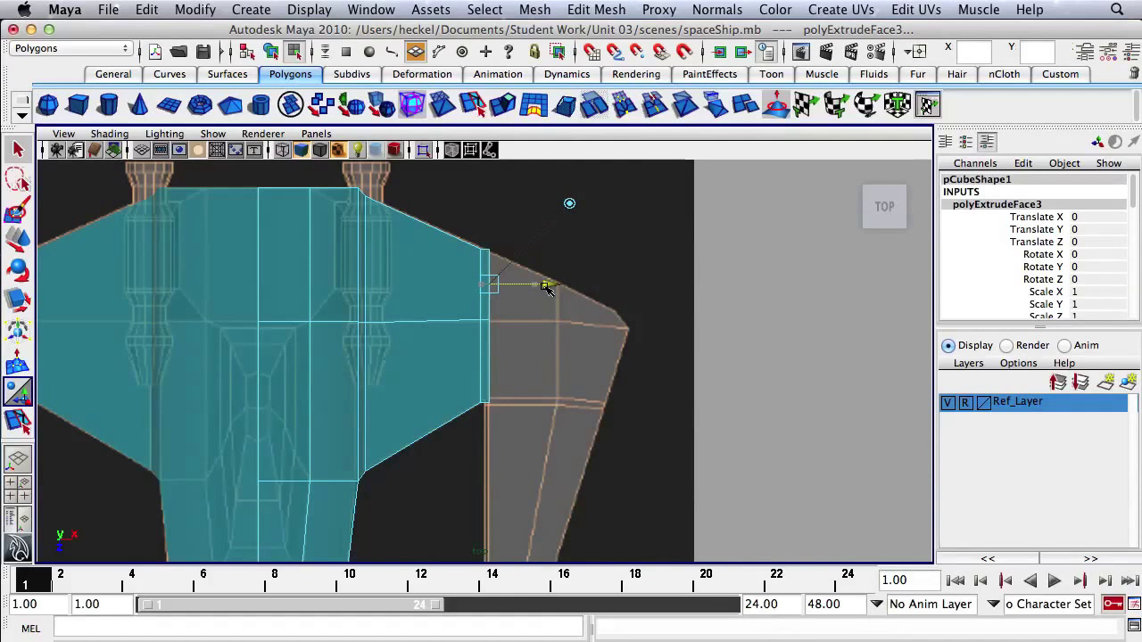
click(547, 287)
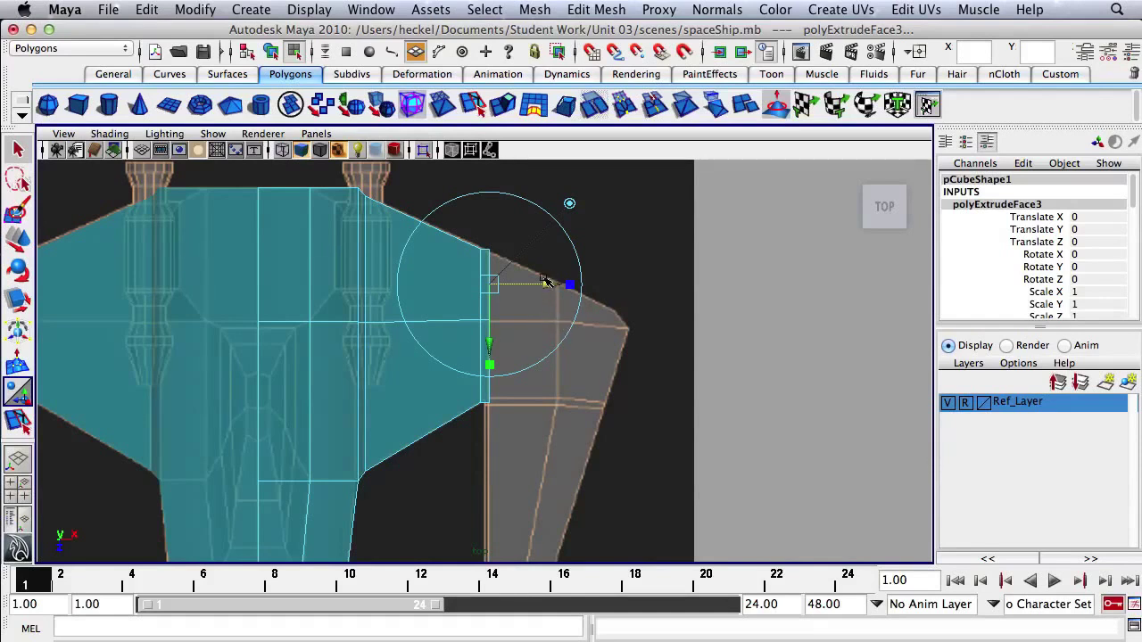
- Extrude the wing's end faces outward twice more, first to the reference's next section line and again to the wing tip
click(504, 104)
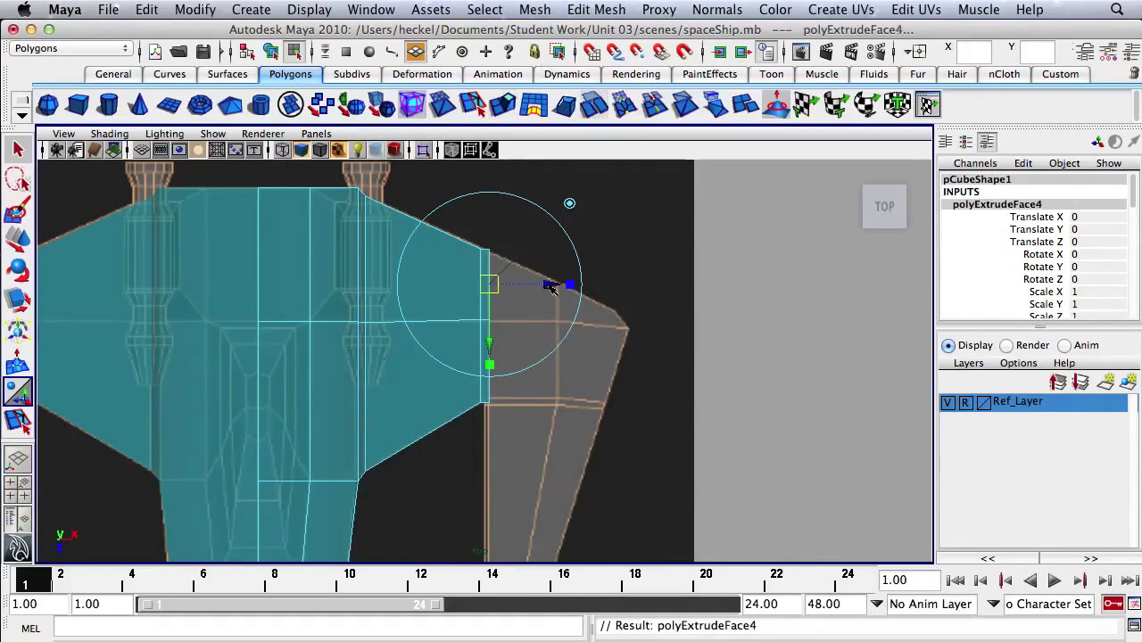
drag(548, 289, 685, 290)
key(g)
alt+middle_drag(587, 321, 416, 339)
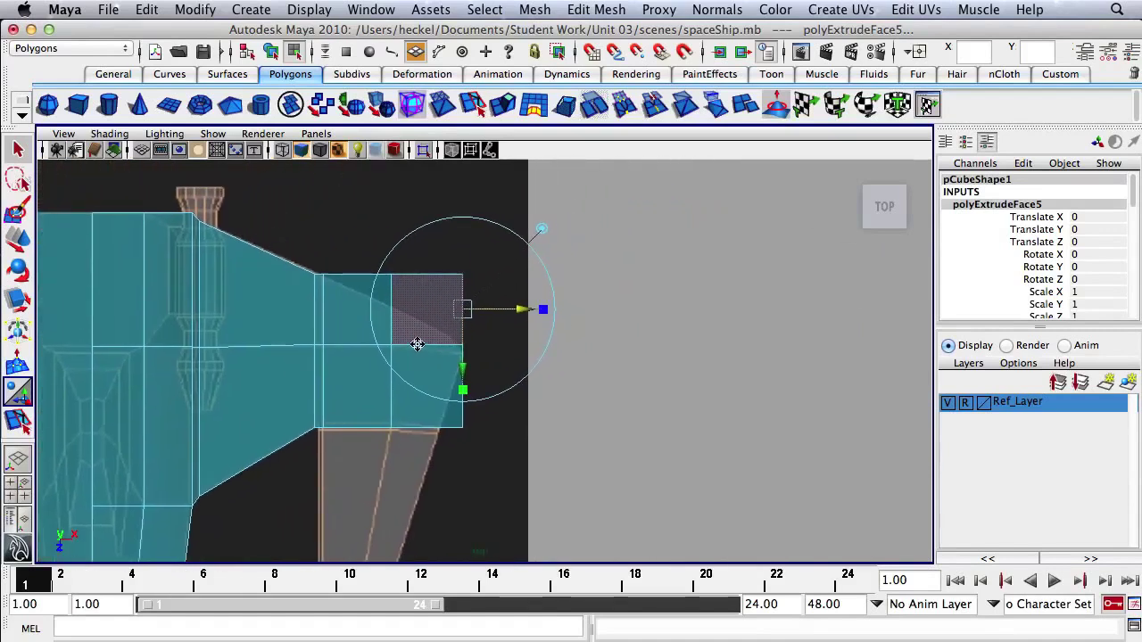
- Move the rear-edge vertices at the narrow strip and the next wing section forward onto the reference's slanted wing edge
right_drag(348, 317, 434, 286)
alt+middle_drag(434, 286, 520, 334)
drag(333, 268, 348, 292)
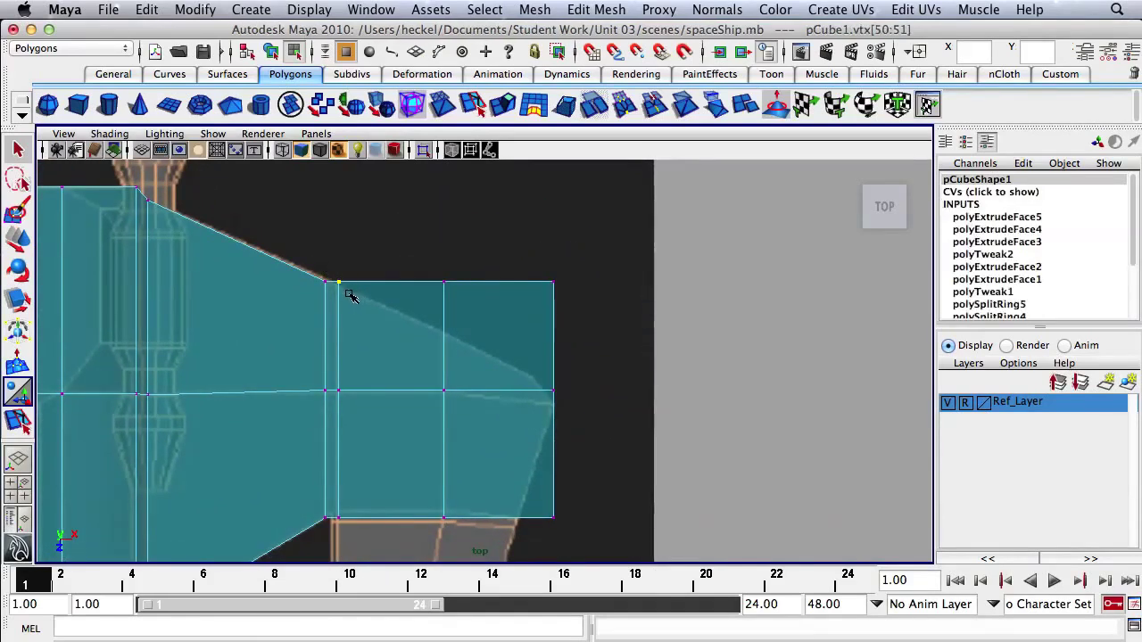
drag(434, 251, 458, 295)
drag(546, 252, 580, 318)
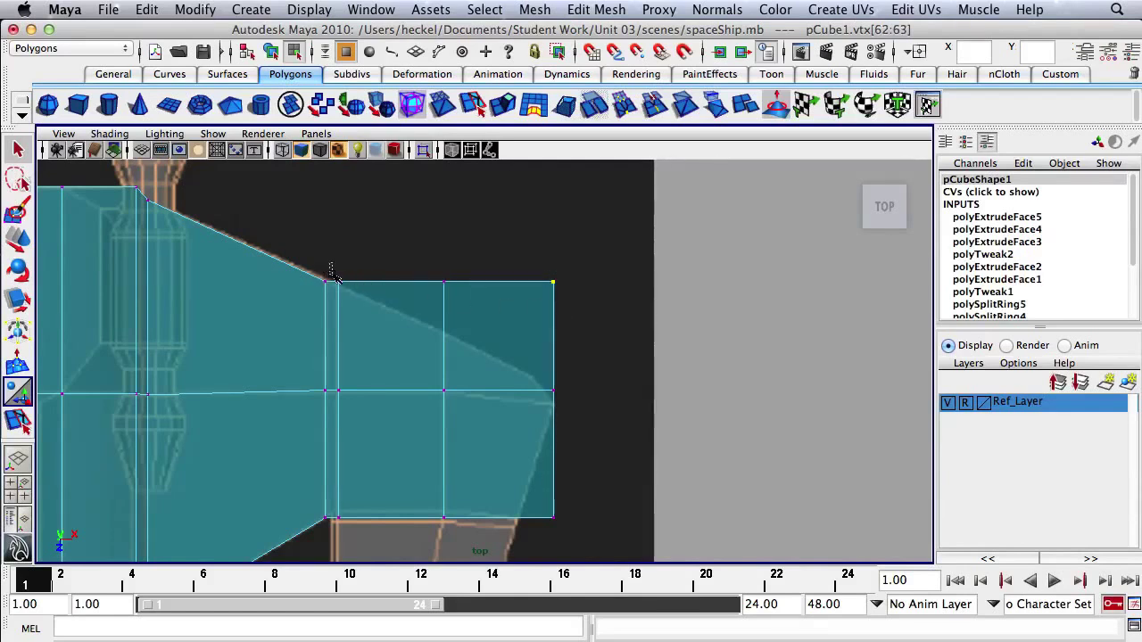
drag(330, 262, 357, 305)
key(w)
drag(339, 341, 340, 347)
drag(417, 257, 443, 395)
- Move the rear wing-tip vertices forward and inward, and the middle tip vertices slightly forward, to match the reference's angled tip
drag(537, 240, 536, 390)
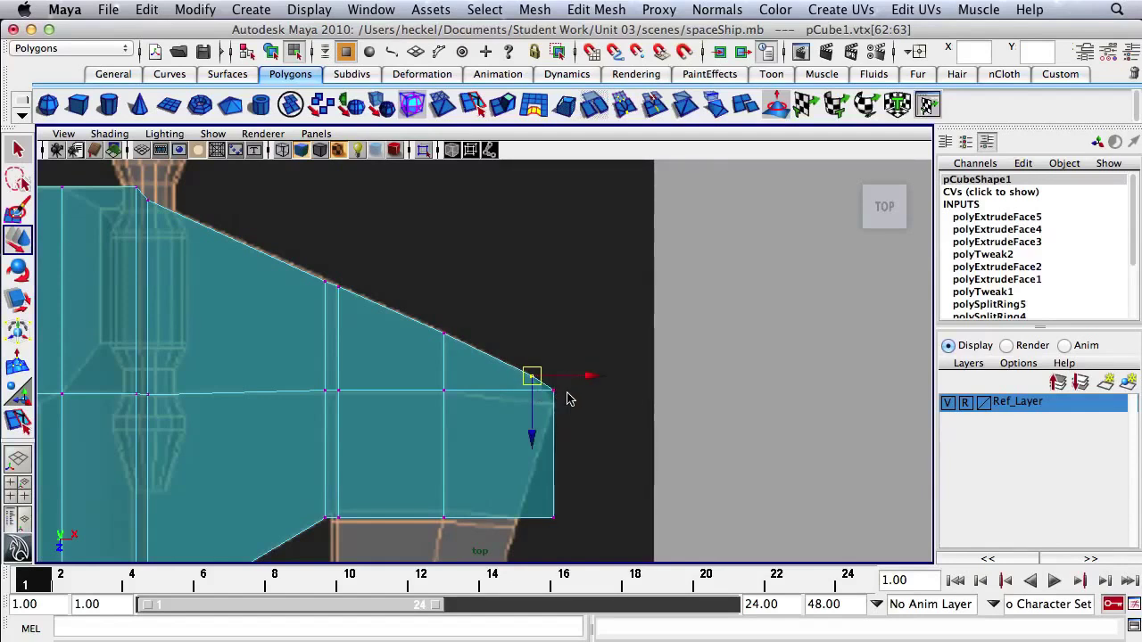
click(554, 393)
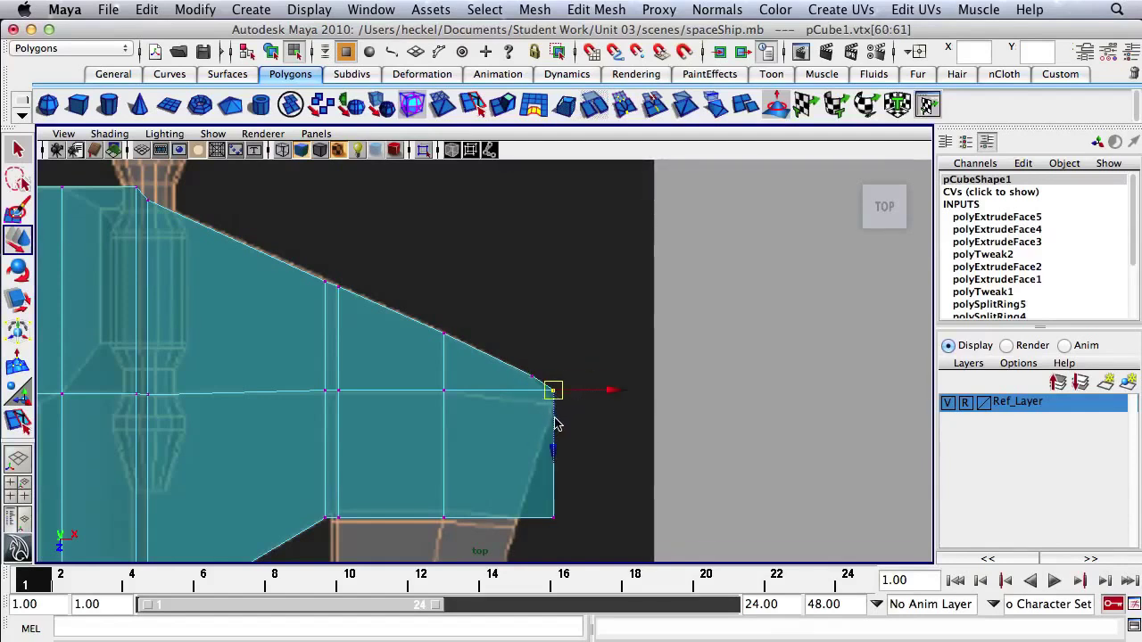
drag(554, 424, 554, 436)
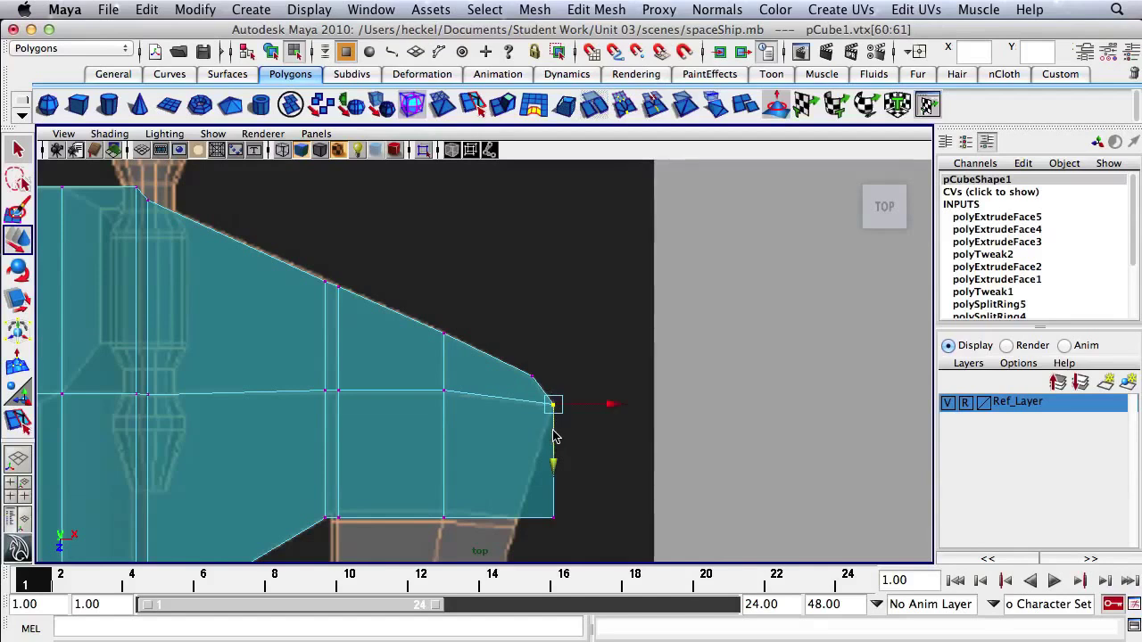
alt+right_drag(492, 334, 453, 290)
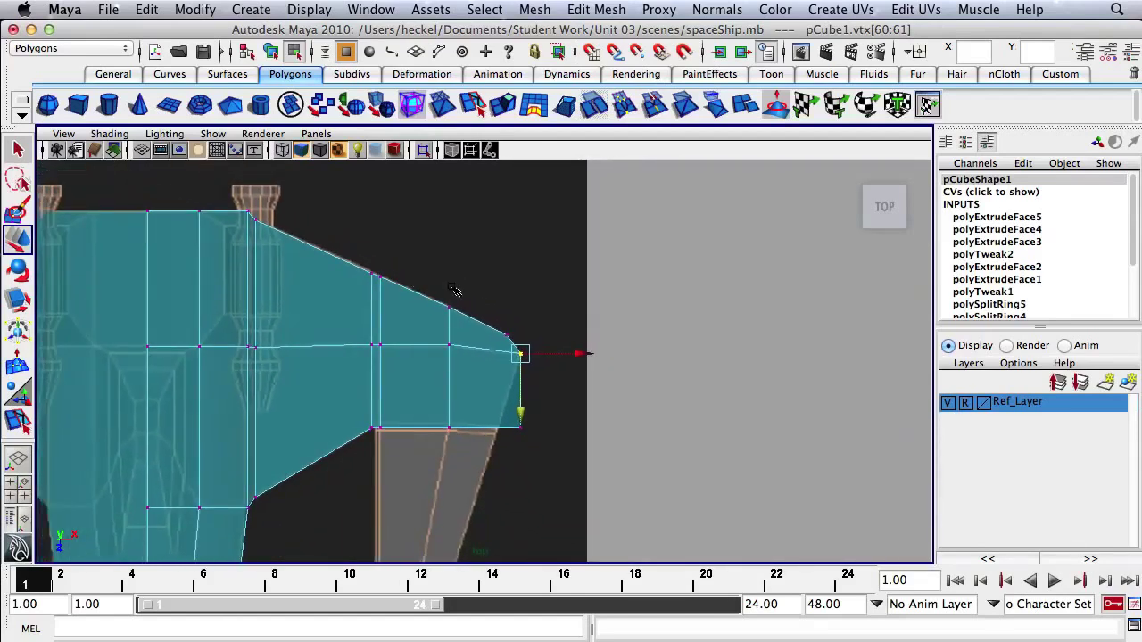
alt+middle_drag(453, 290, 461, 189)
alt+right_drag(474, 227, 390, 261)
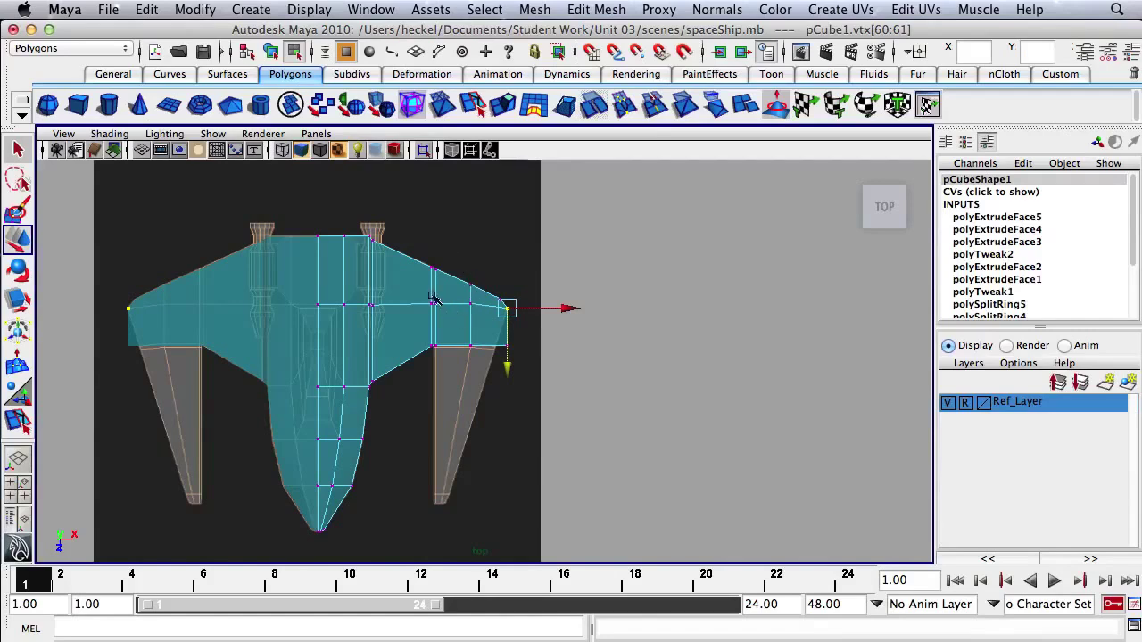
- Extrude the two front faces of the outer wing forward to the section line near the reference prong's tip
key(space)
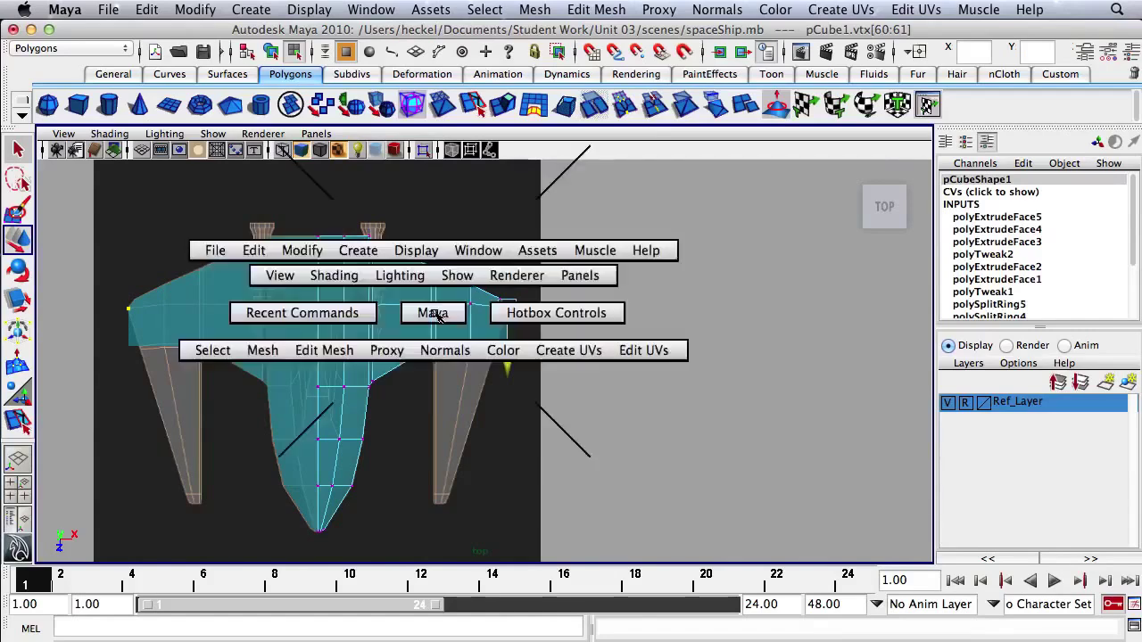
alt+drag(687, 250, 652, 246)
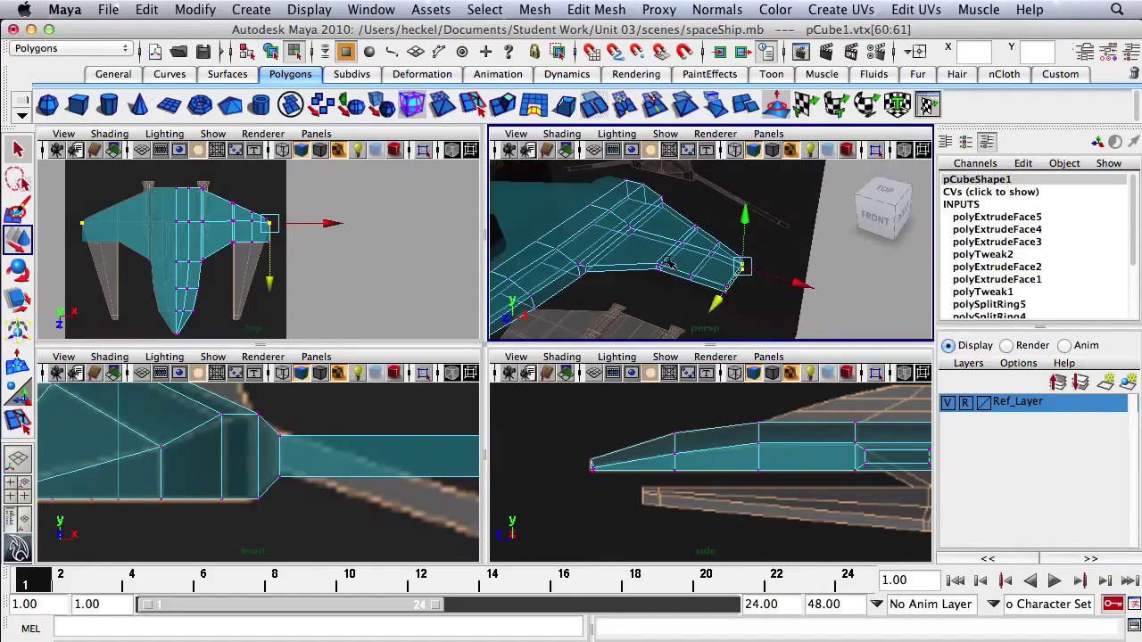
right_click(658, 243)
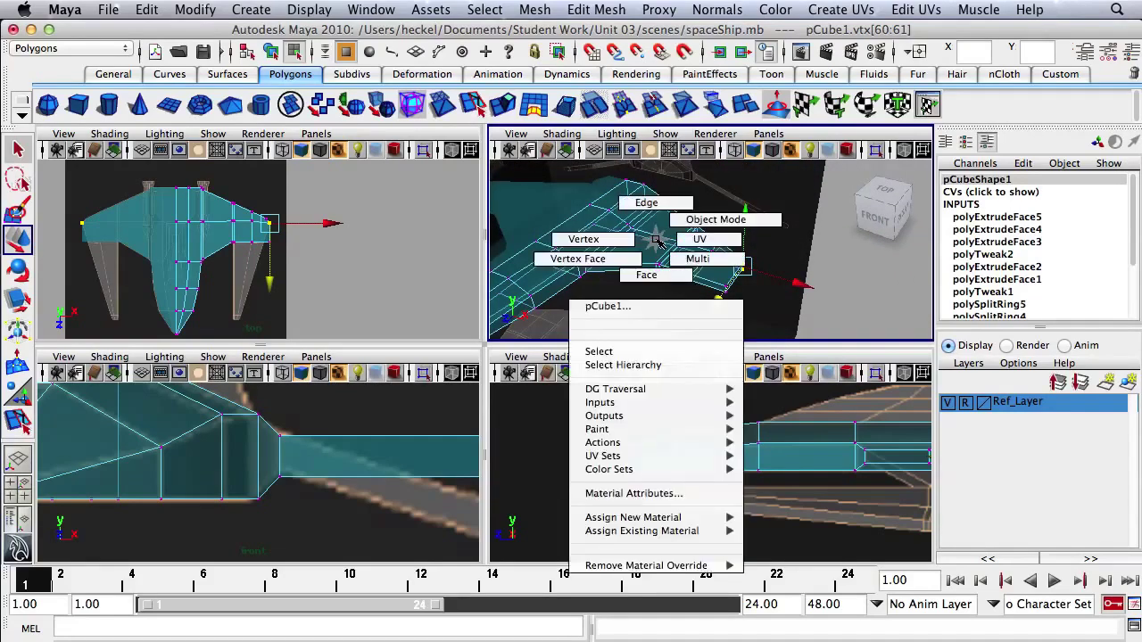
click(651, 275)
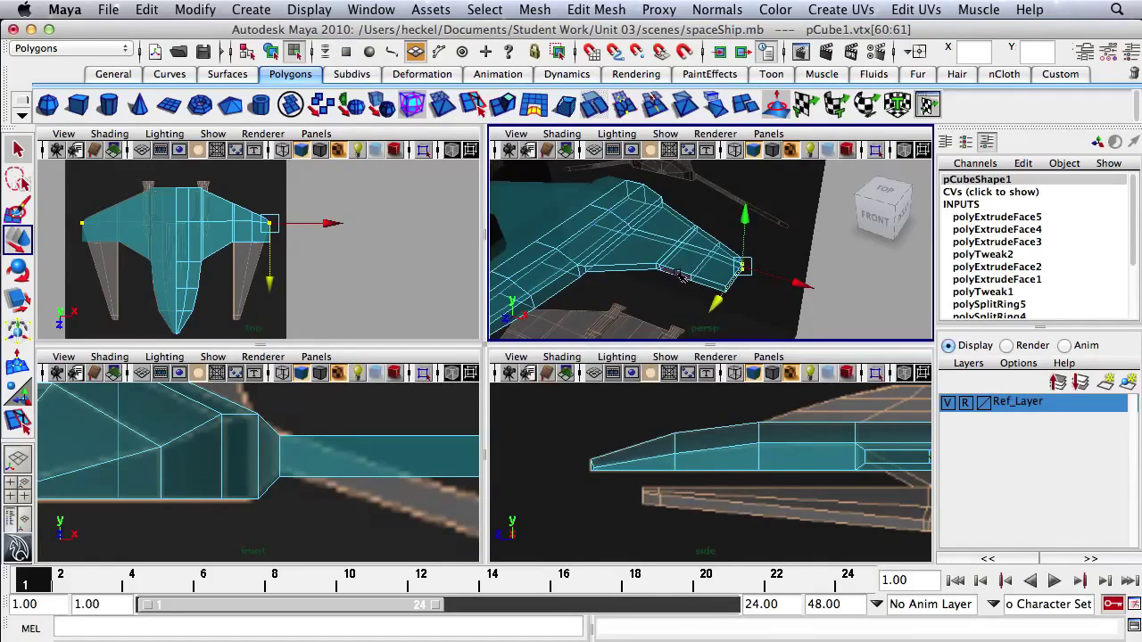
key(q)
click(680, 279)
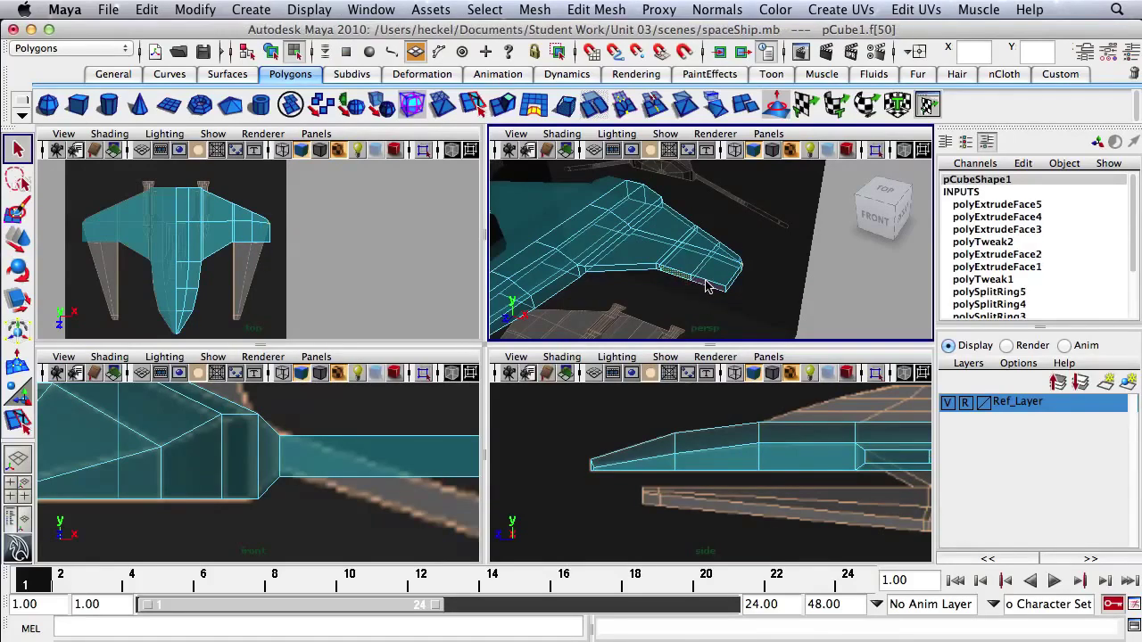
alt+drag(707, 286, 624, 230)
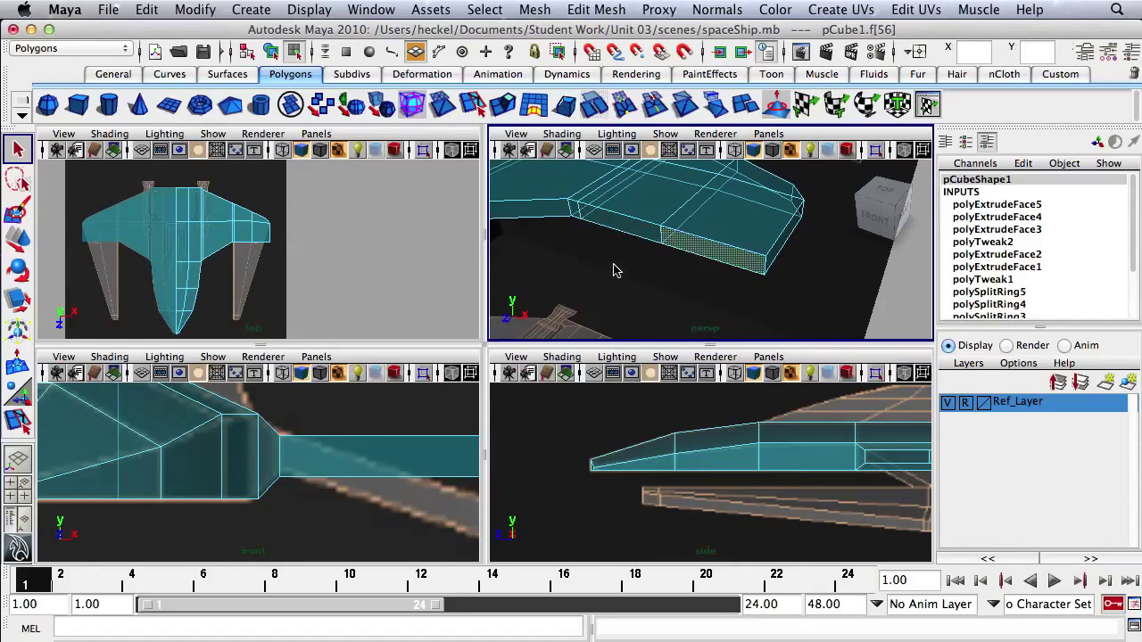
shift+click(631, 228)
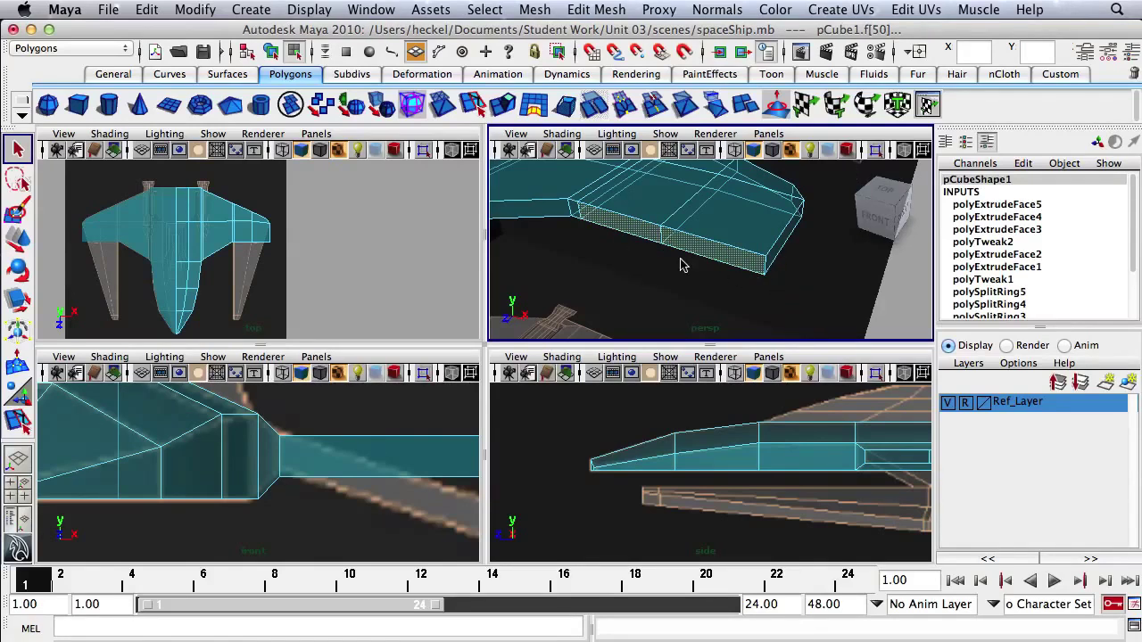
click(504, 104)
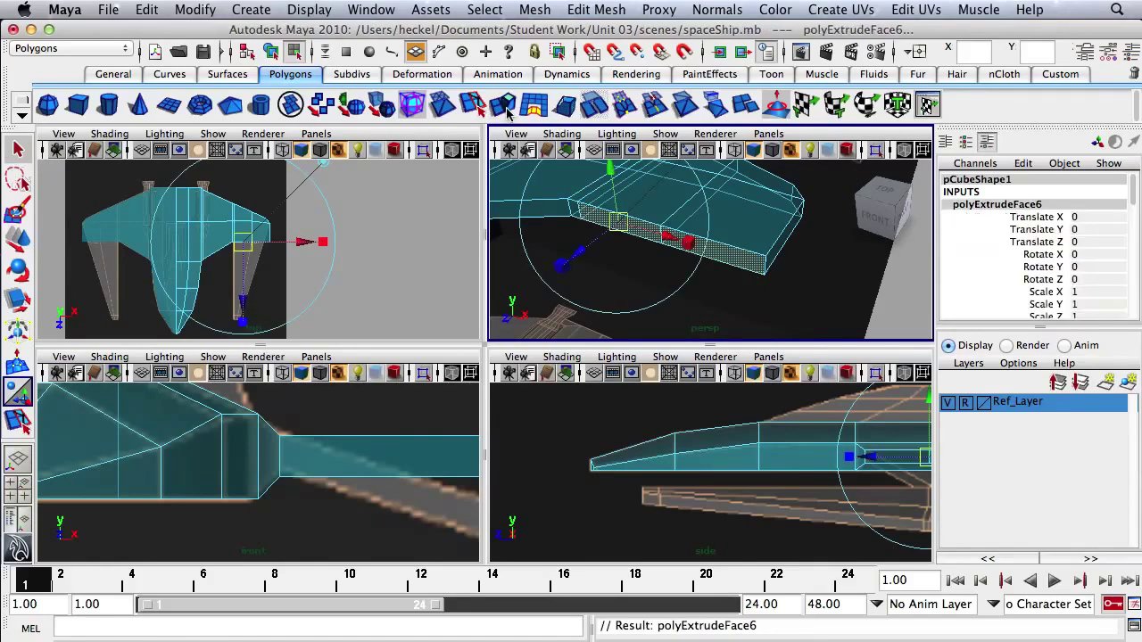
drag(247, 301, 255, 357)
key(f)
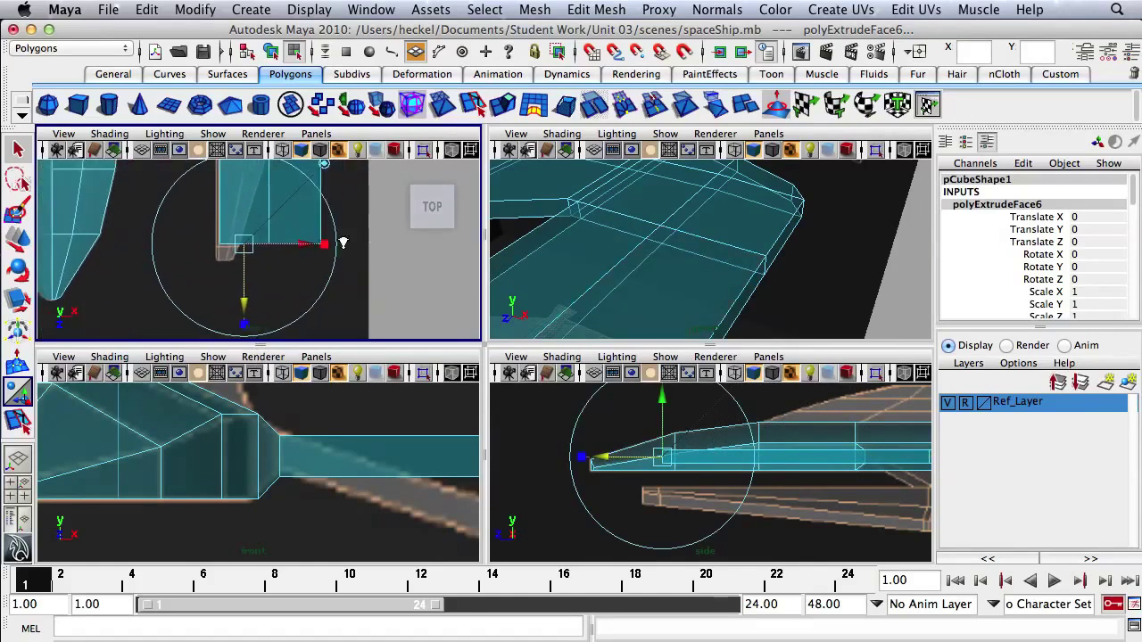
drag(242, 266, 245, 273)
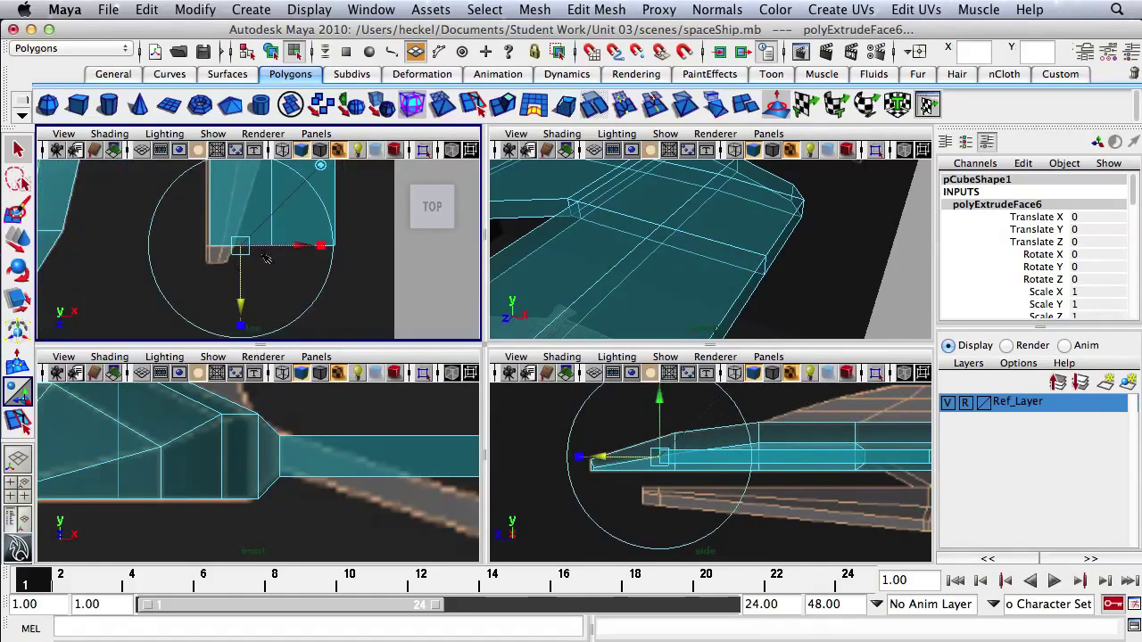
- Extrude the prong's end faces forward once more by a short section to reach the reference tip
click(503, 105)
drag(241, 303, 242, 322)
scroll(267, 230, down, 2)
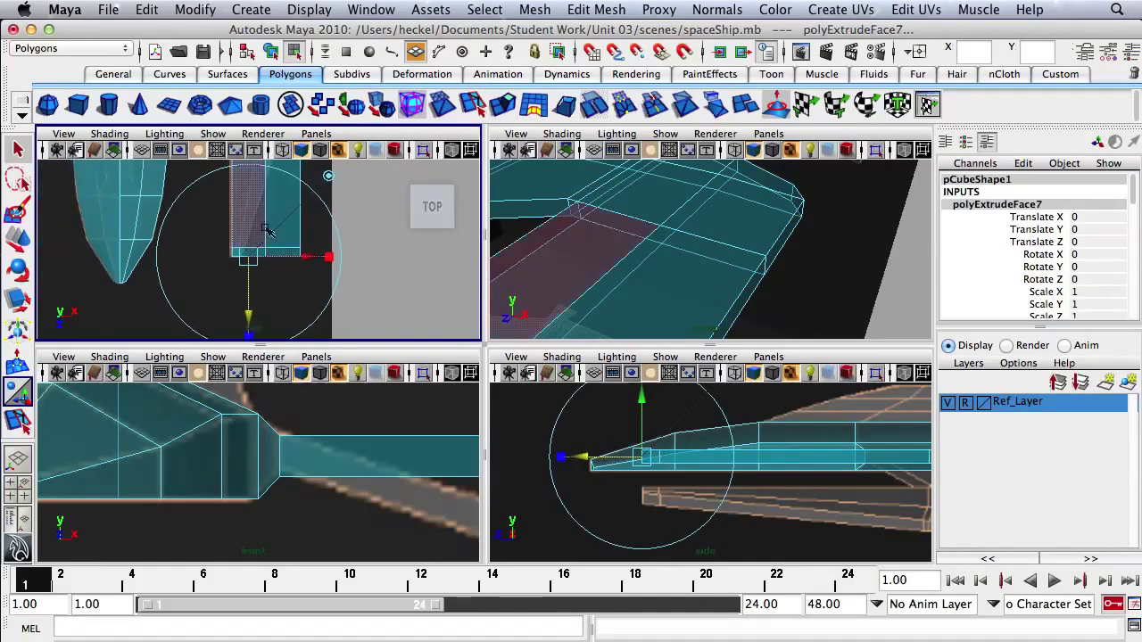
alt+middle_drag(268, 230, 300, 264)
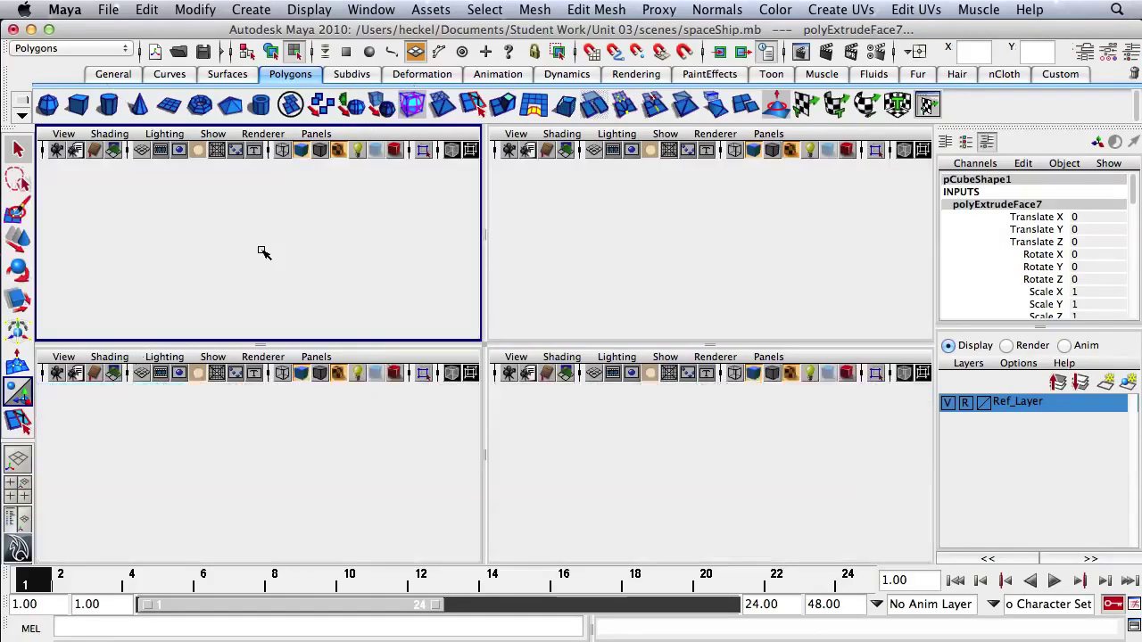
- Move the middle vertices of the prong's last two rows inward onto the reference's slanted centre line
key(space)
scroll(462, 316, down, 1)
alt+middle_drag(461, 316, 382, 287)
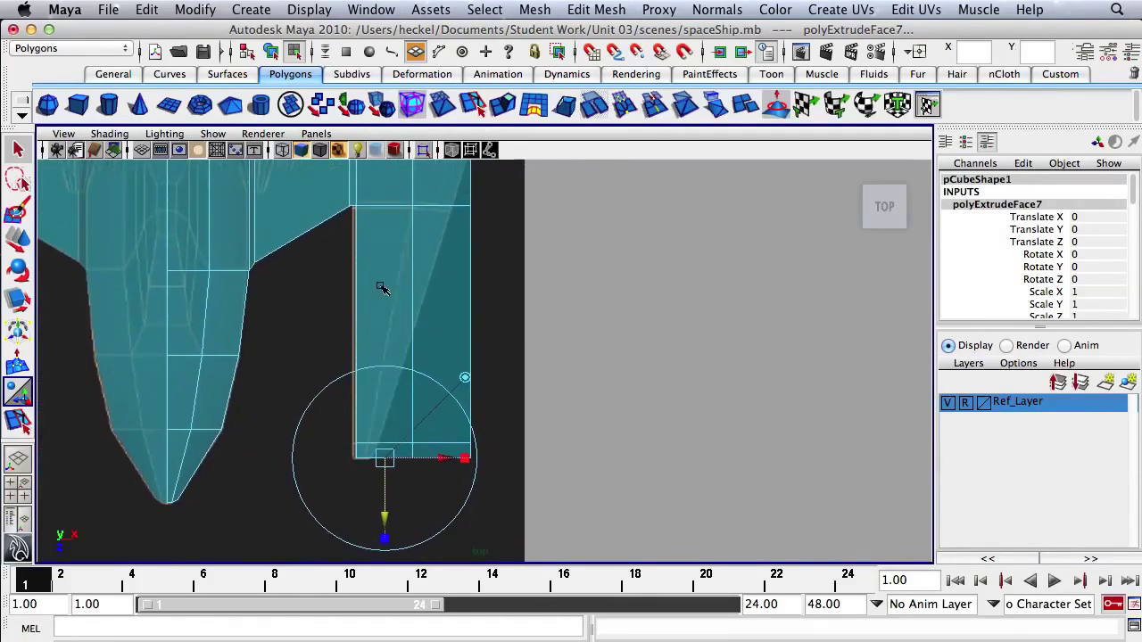
right_click(407, 217)
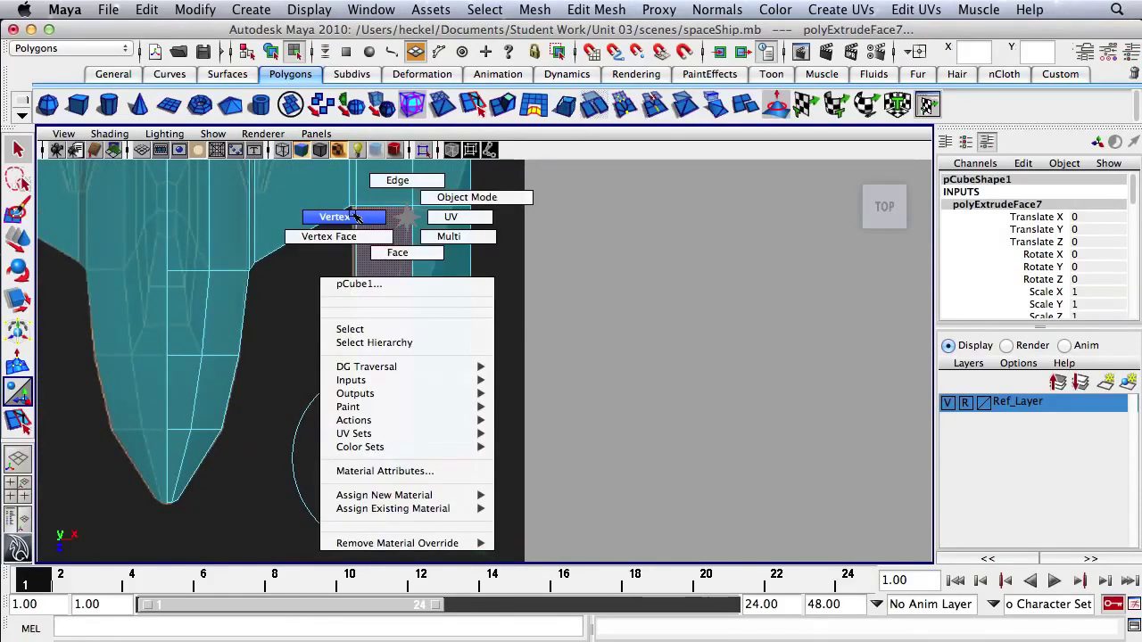
click(355, 216)
click(502, 308)
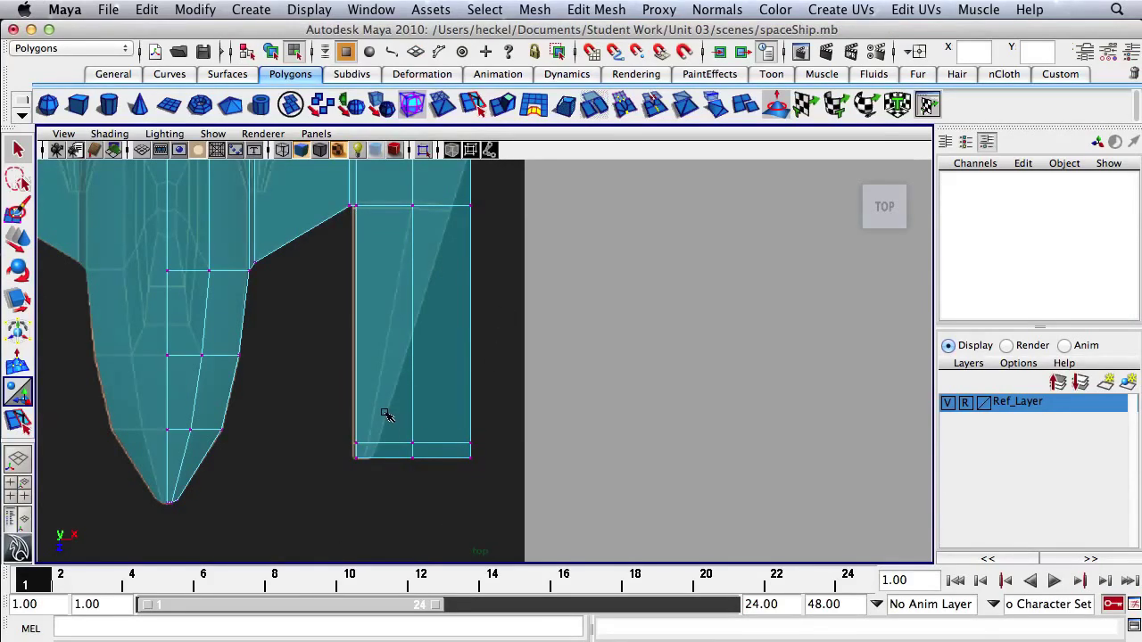
drag(385, 415, 413, 449)
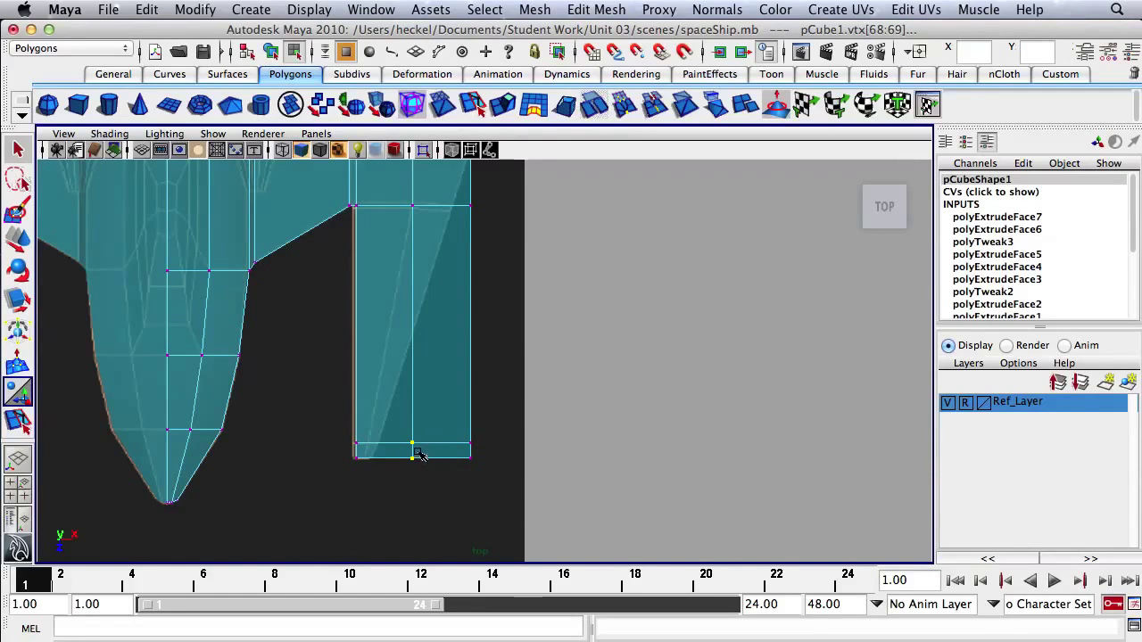
key(w)
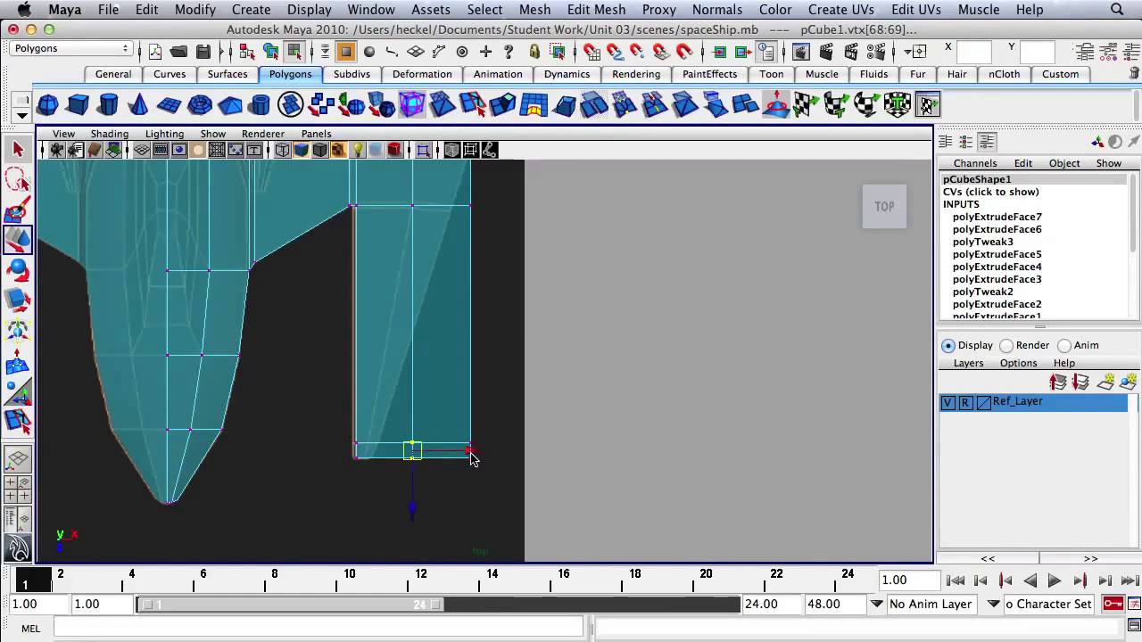
drag(471, 453, 429, 461)
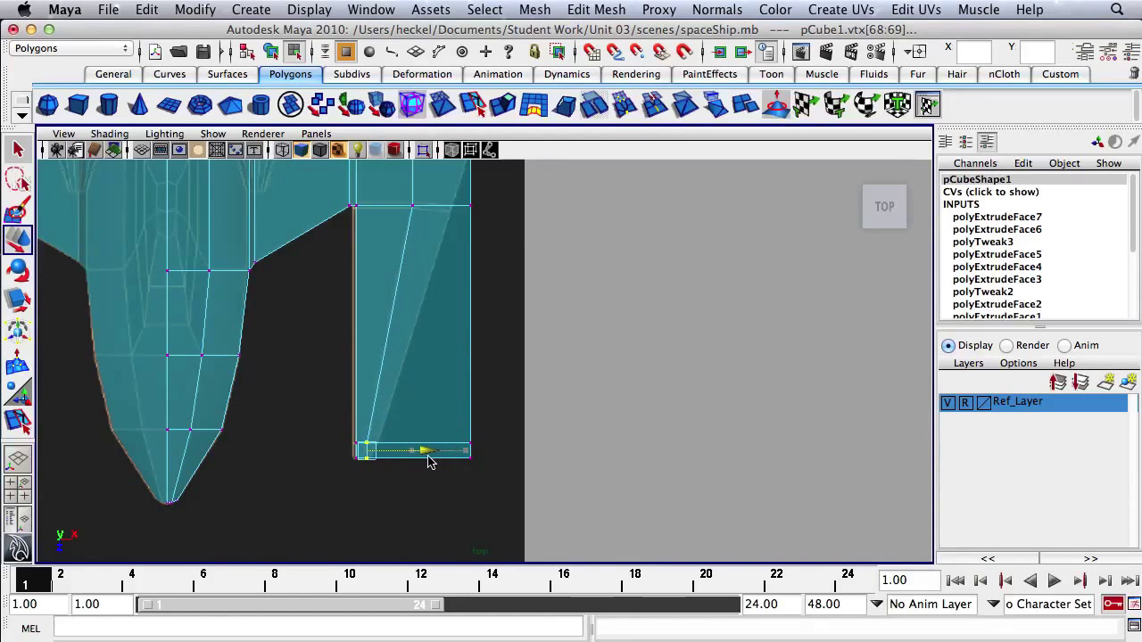
- Move the middle vertices at the prong's very tip slightly further inward
alt+right_drag(288, 461, 657, 461)
alt+middle_drag(379, 403, 483, 284)
click(419, 475)
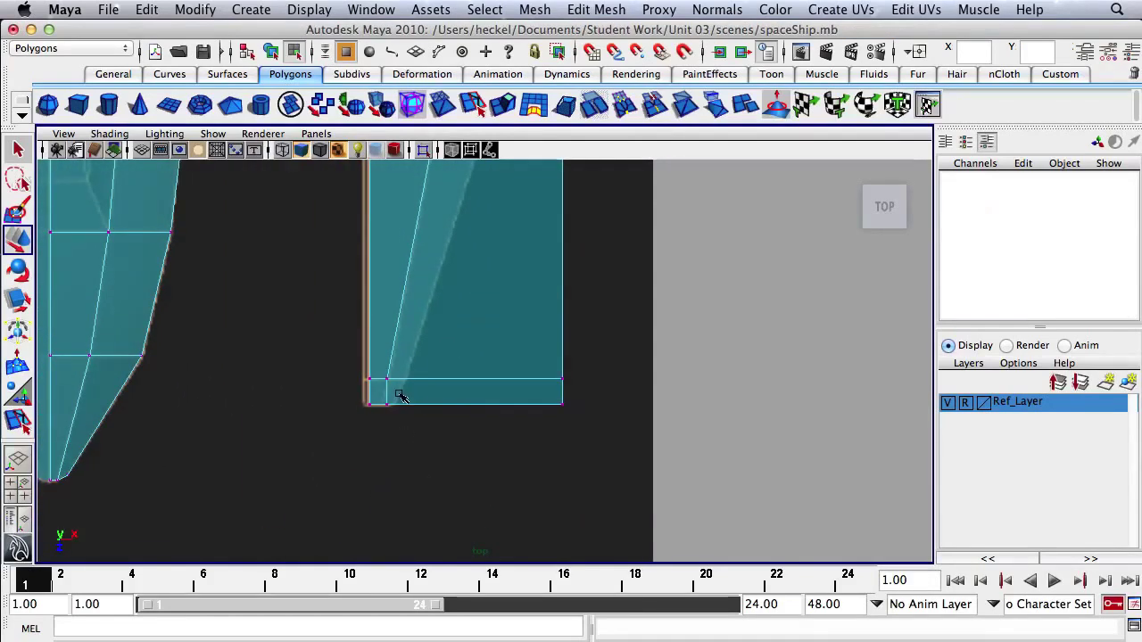
drag(389, 418, 389, 417)
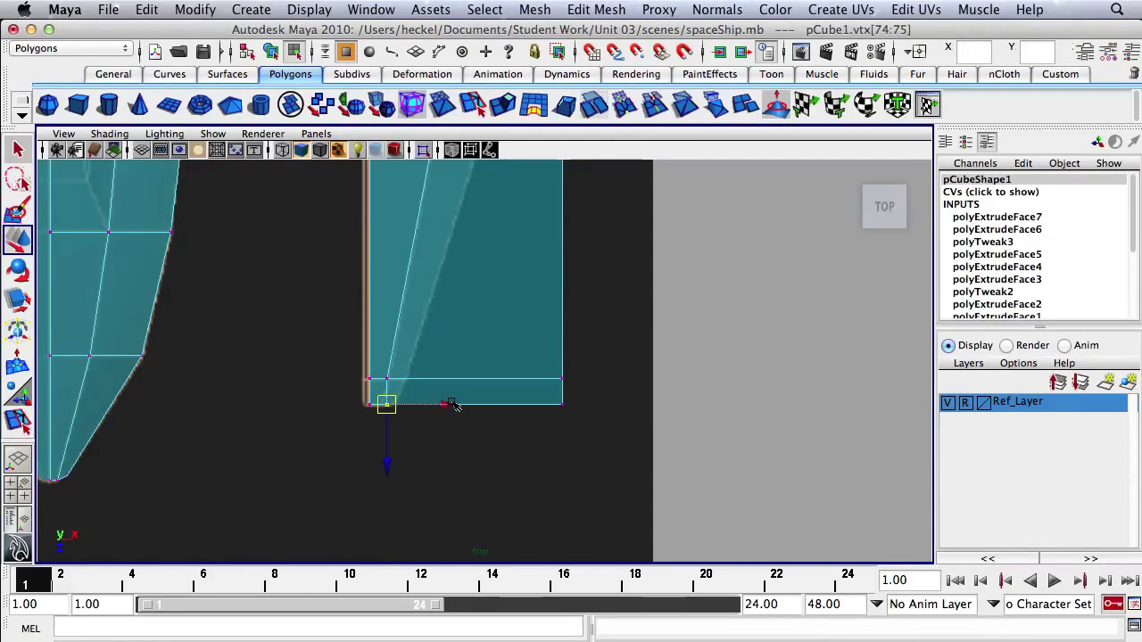
mouse_move(454, 406)
mouse_down()
mouse_move(437, 404)
mouse_move(448, 408)
mouse_up()
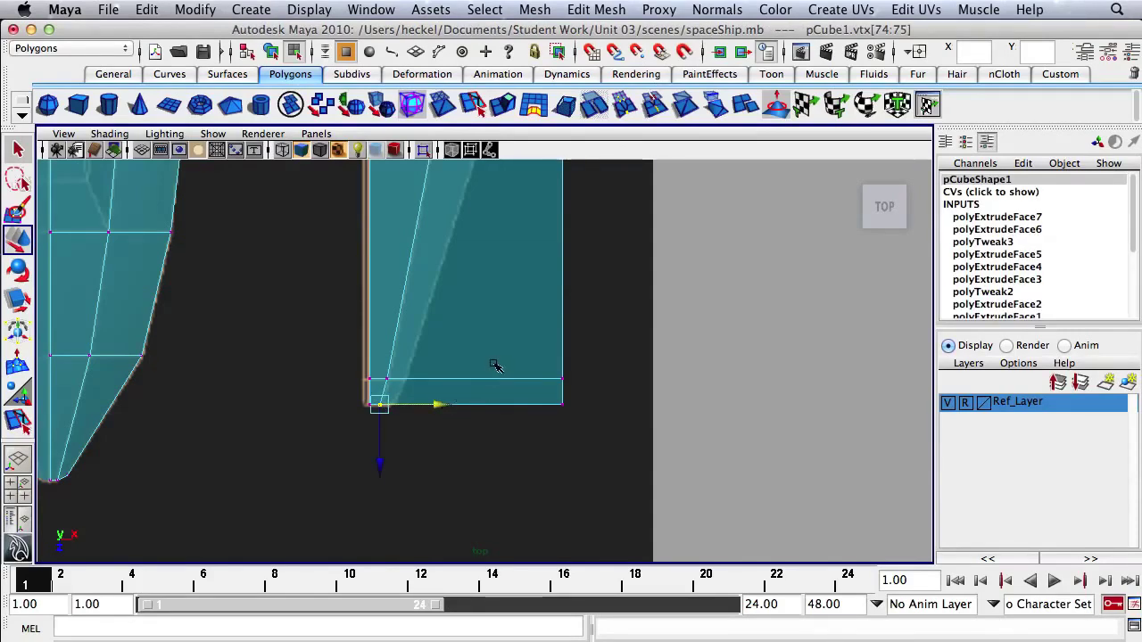
- Move the outer vertices of the prong's last two rows inward to taper its outer edge along the reference
drag(505, 337, 644, 459)
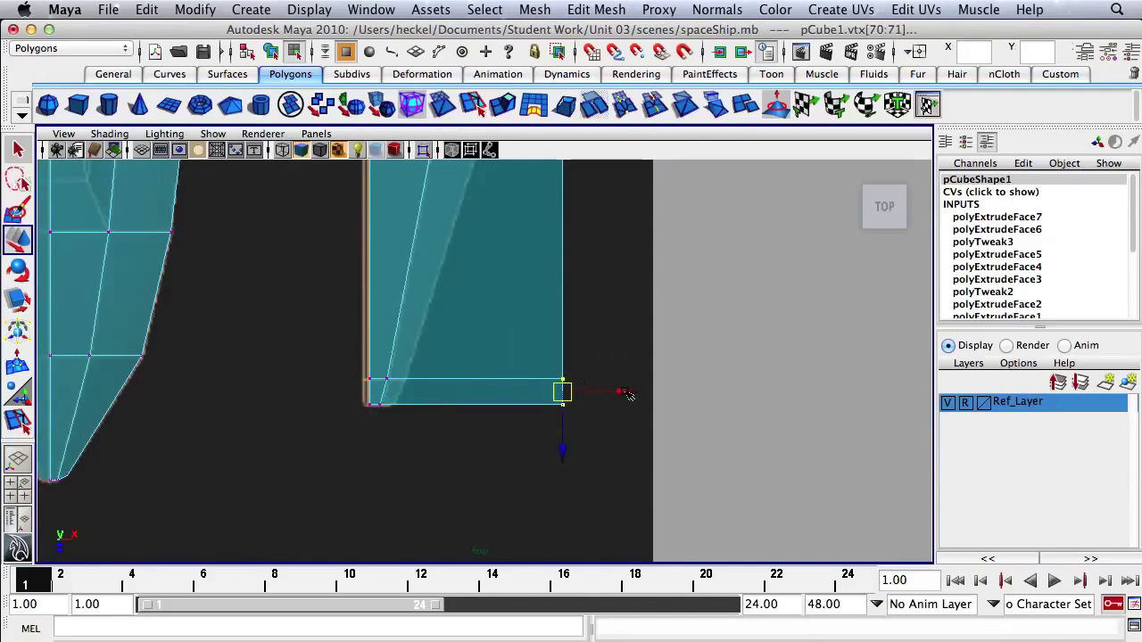
drag(627, 395, 612, 390)
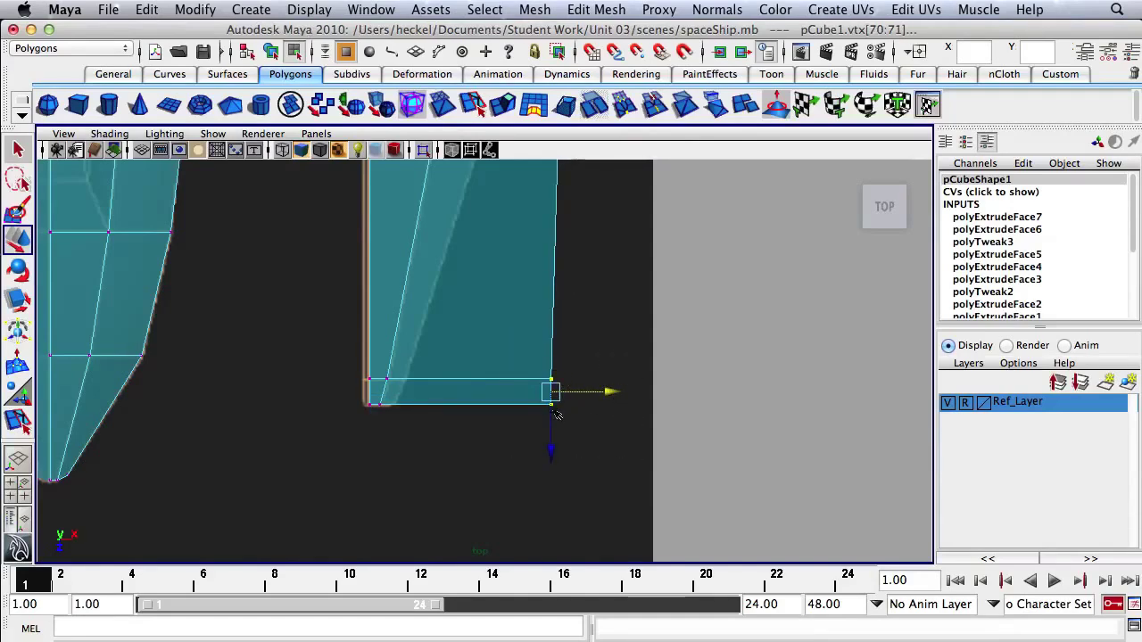
key(space)
key(space)
alt+drag(469, 331, 469, 378)
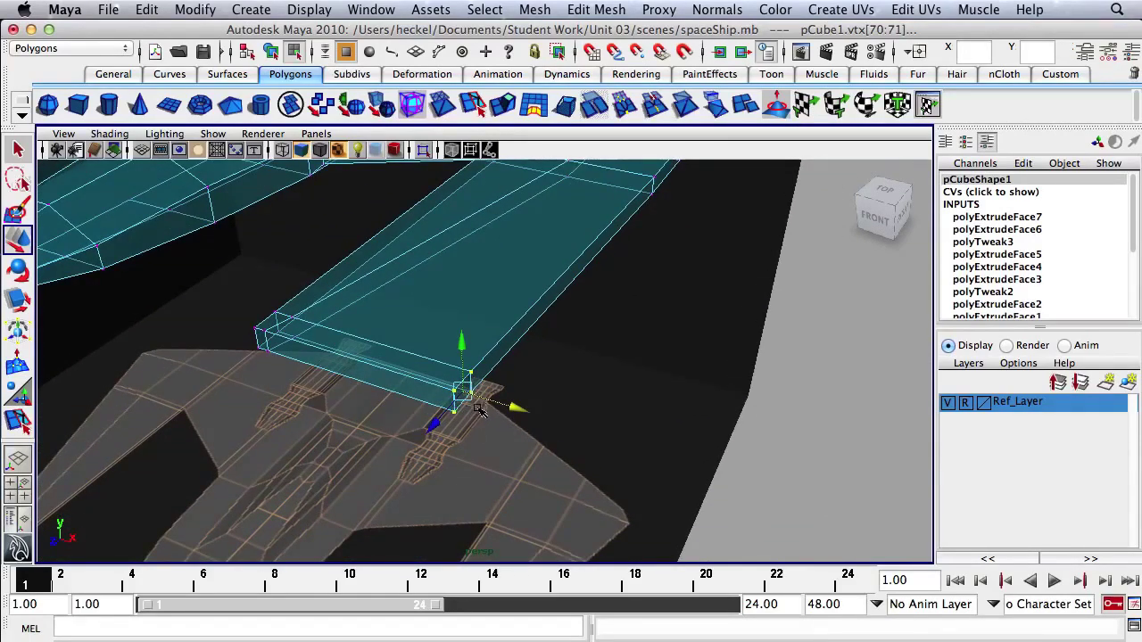
key(space)
click(349, 265)
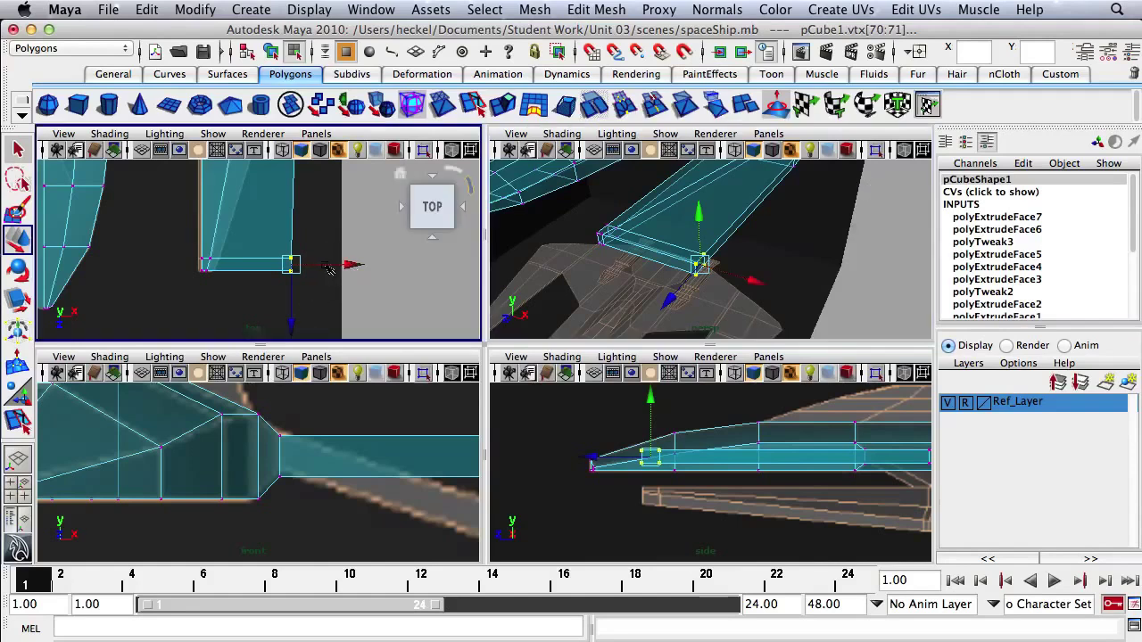
drag(350, 265, 249, 273)
- Move only the outer vertices at the prong's very tip further inward to match the reference's narrowed end
scroll(250, 273, up, 4)
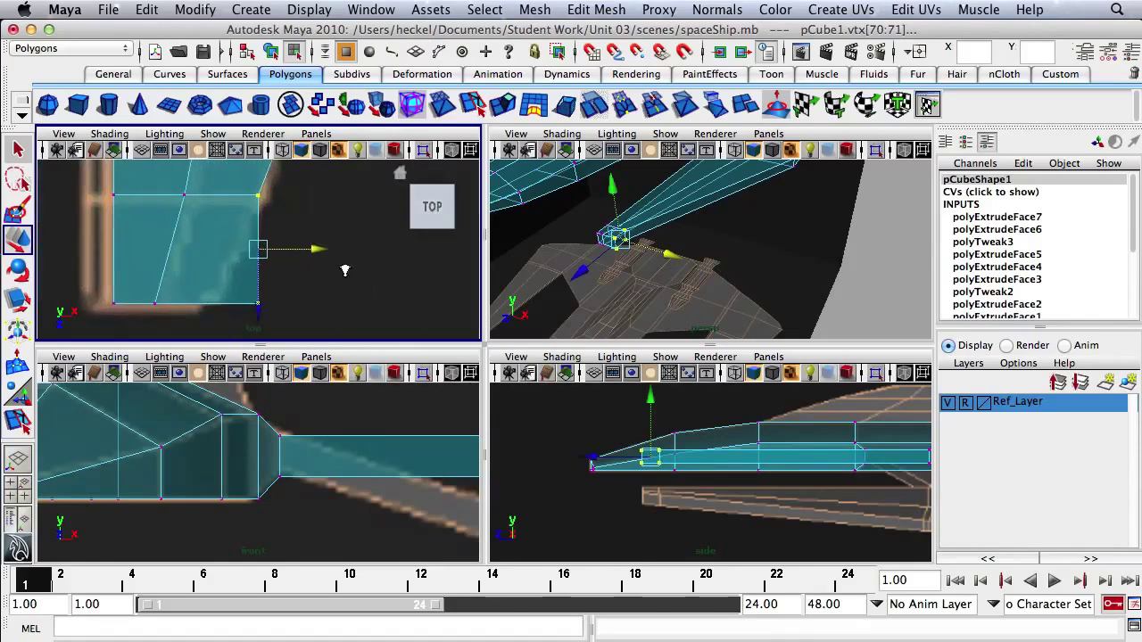
scroll(255, 277, down, 2)
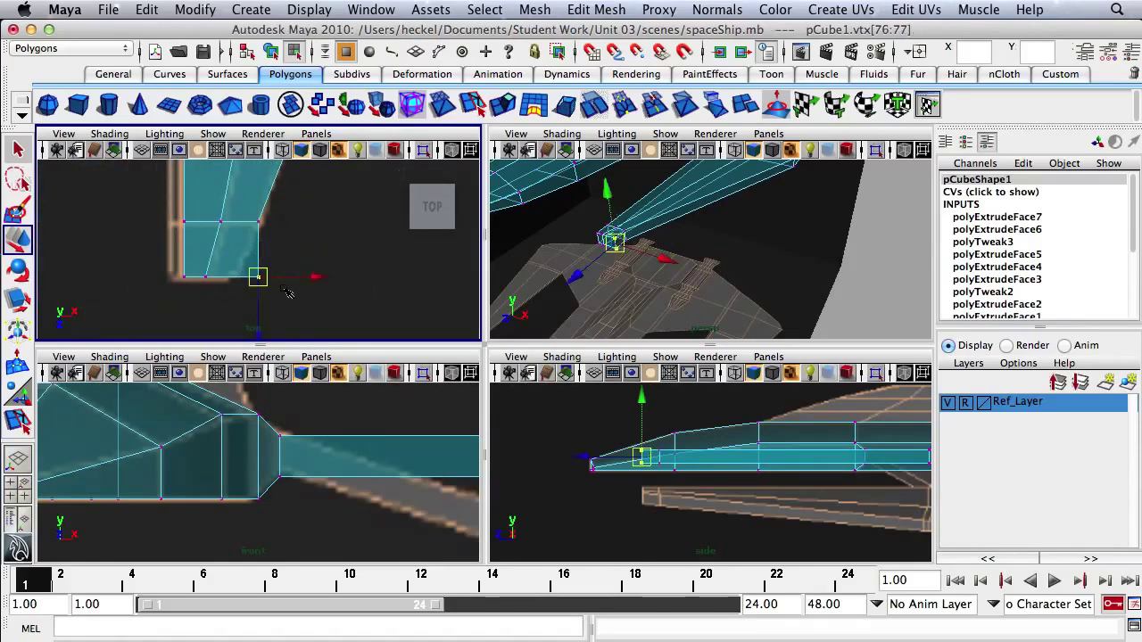
drag(315, 277, 281, 277)
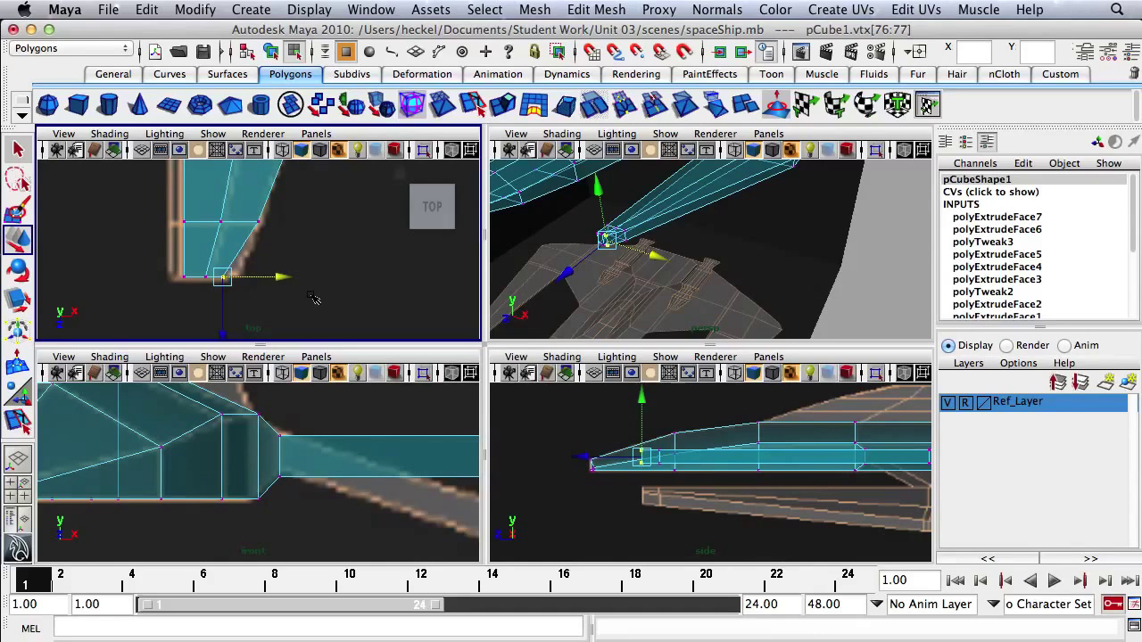
- Select all wing and prong vertices outboard of the wing root in the front view
key(space)
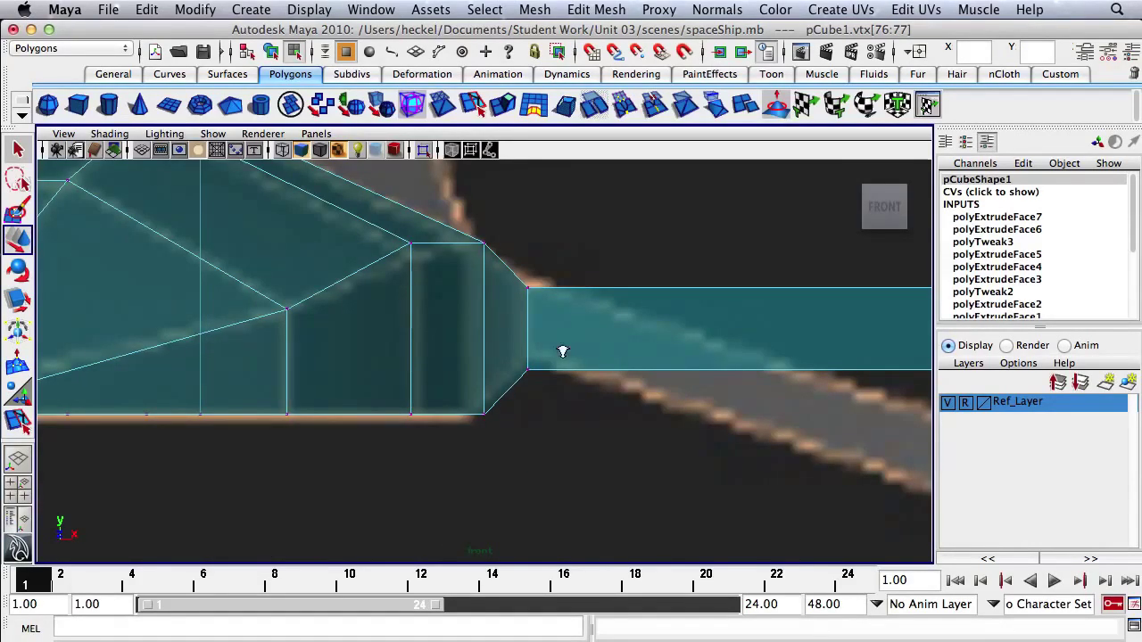
key(a)
alt+middle_drag(498, 364, 415, 351)
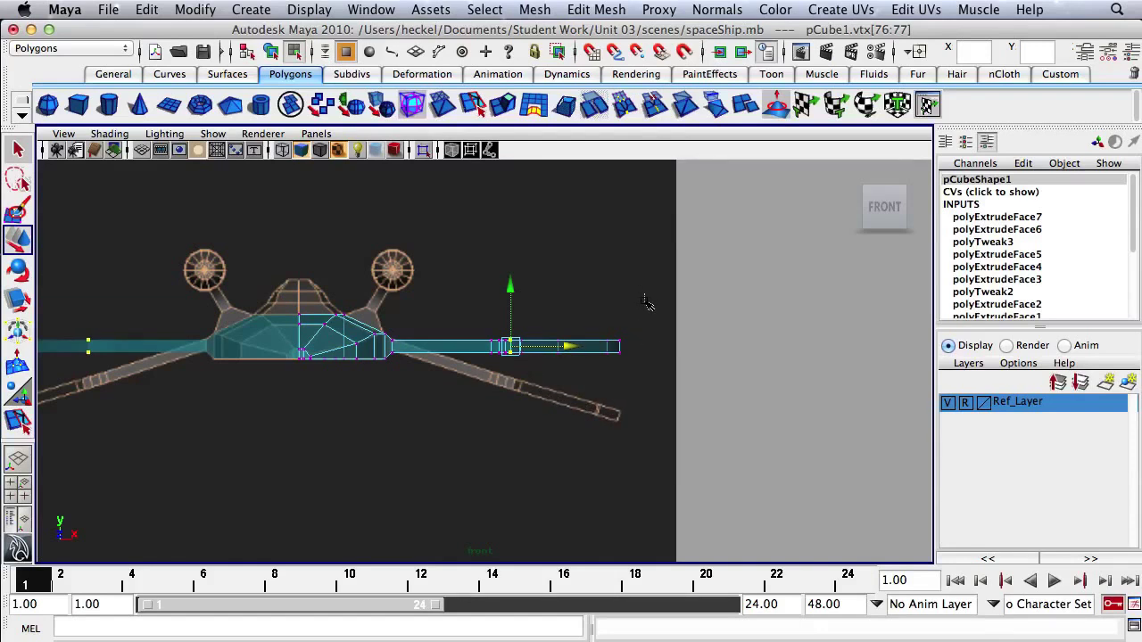
drag(646, 303, 478, 383)
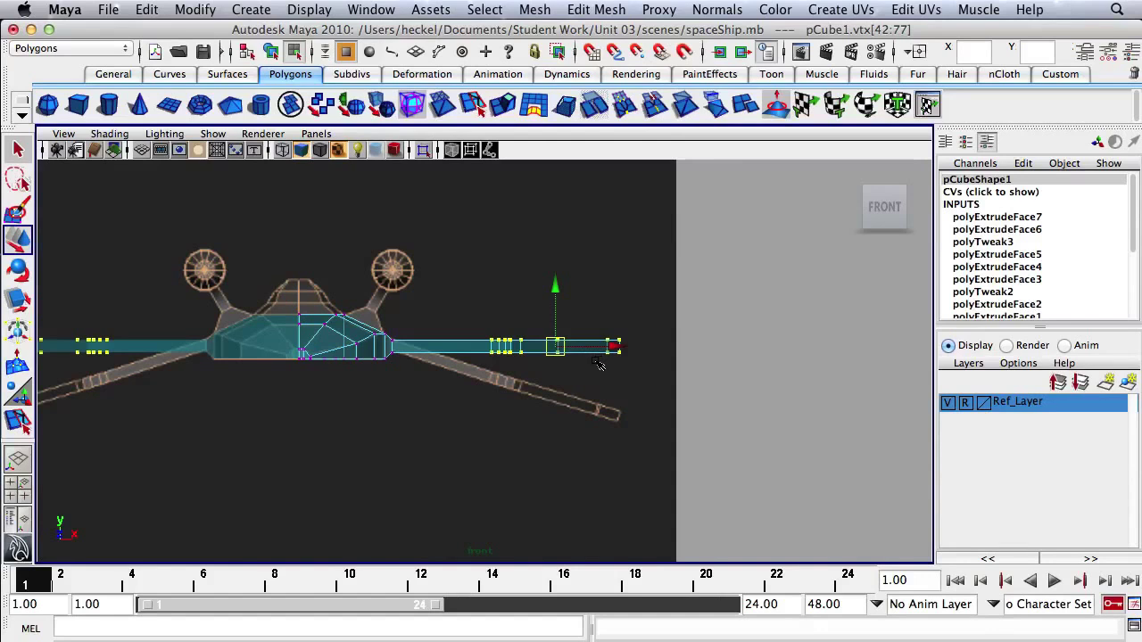
key(e)
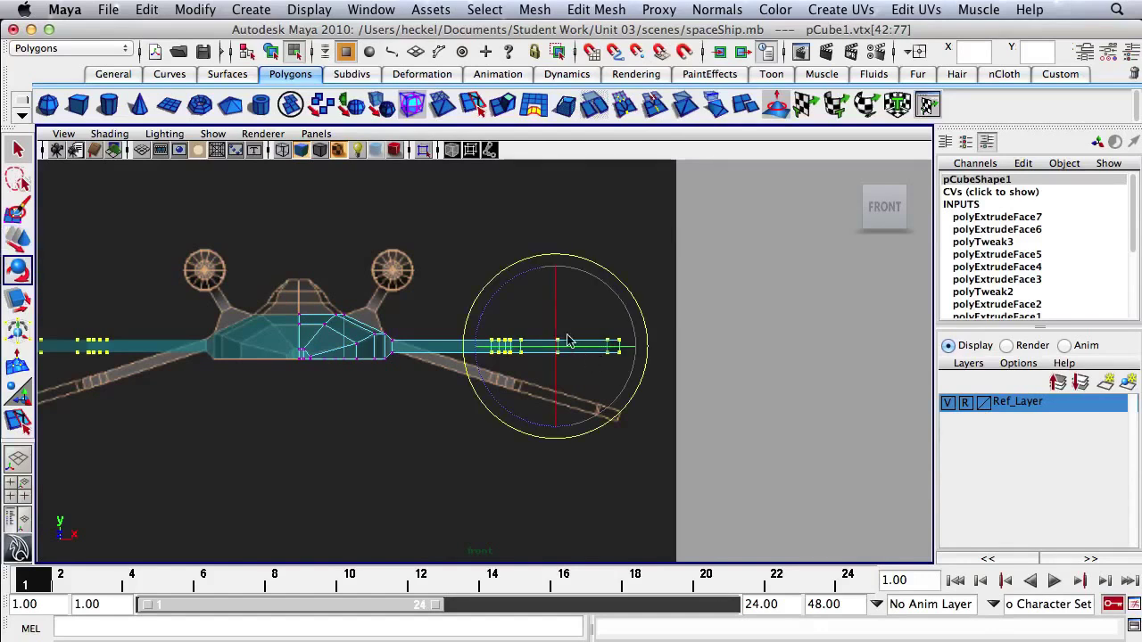
drag(489, 320, 516, 298)
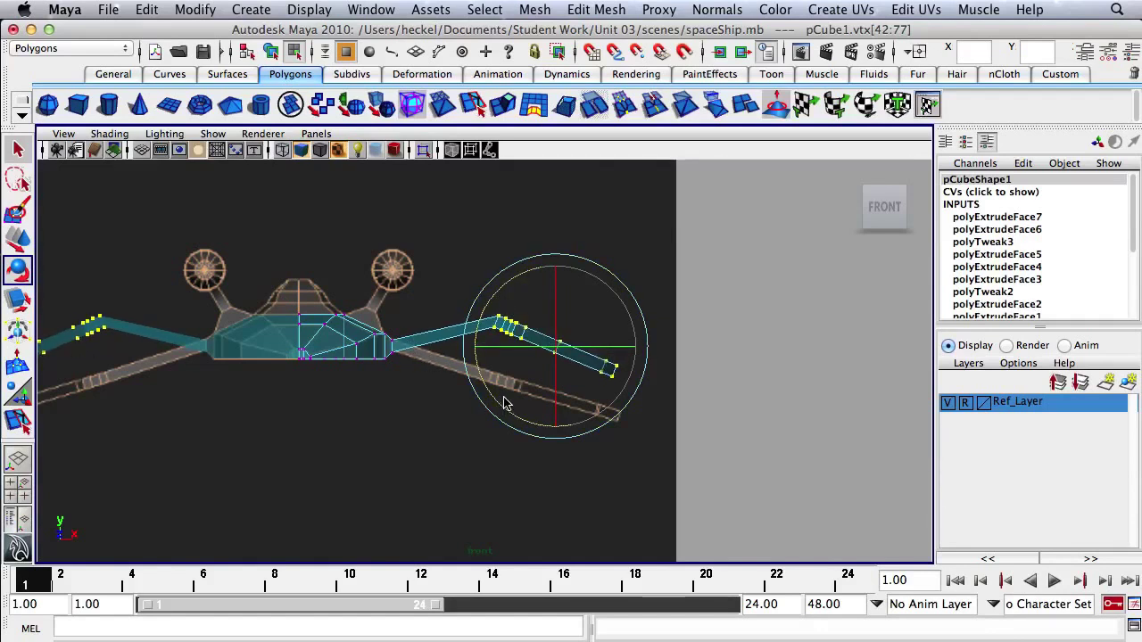
key(ctrl+z)
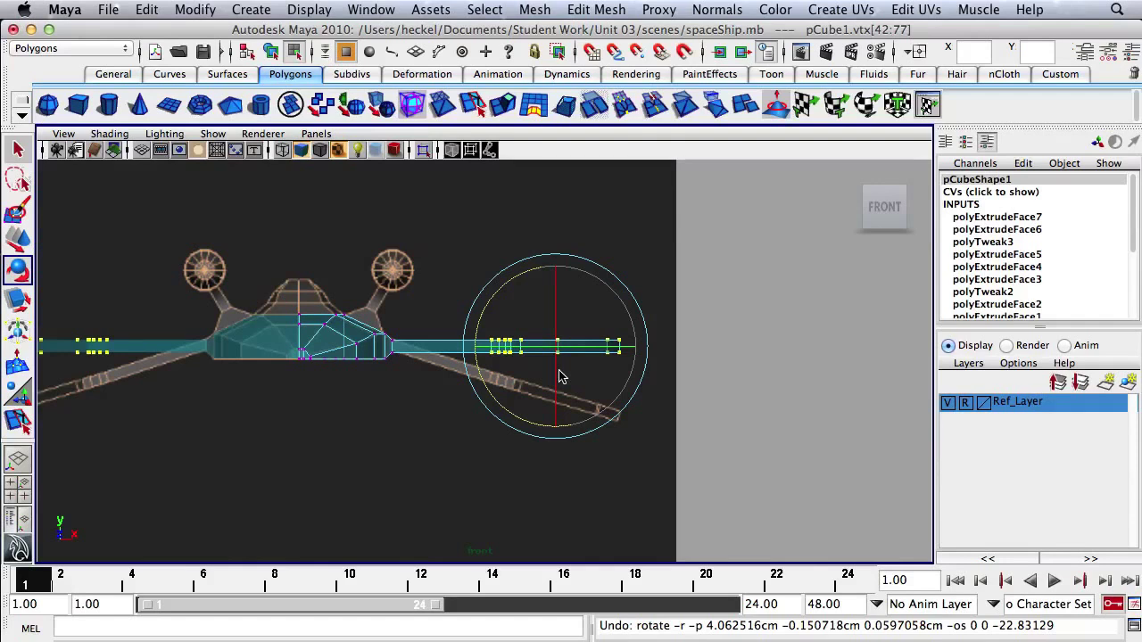
- Move the selection's pivot to the wing root and rotate the wing vertices downward to match the front reference's wing angle
key(w)
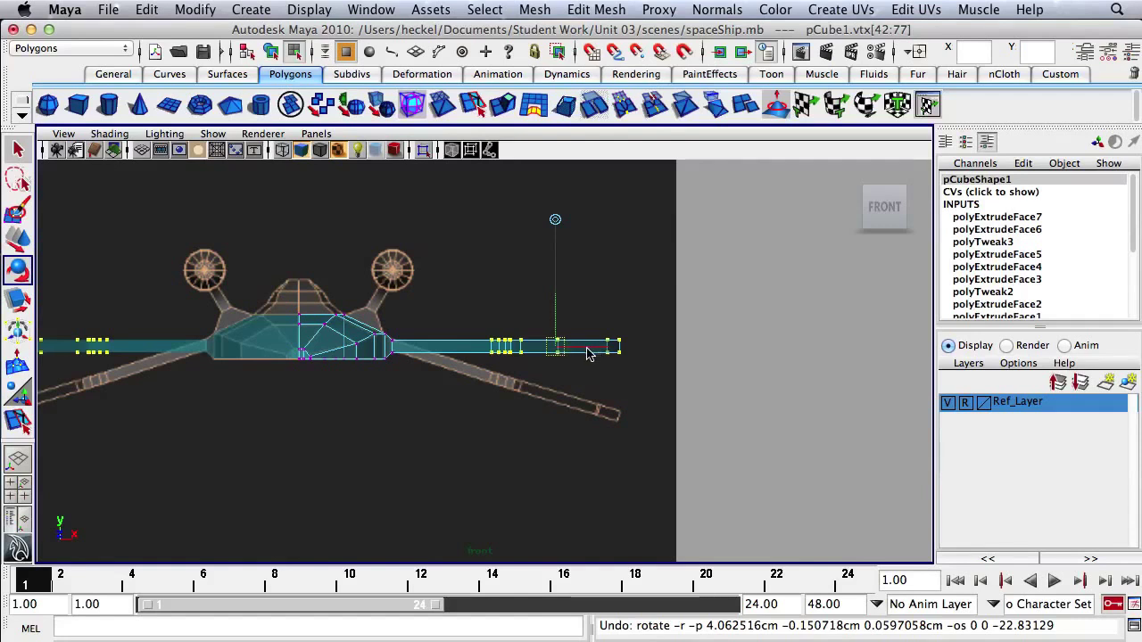
drag(587, 354, 425, 354)
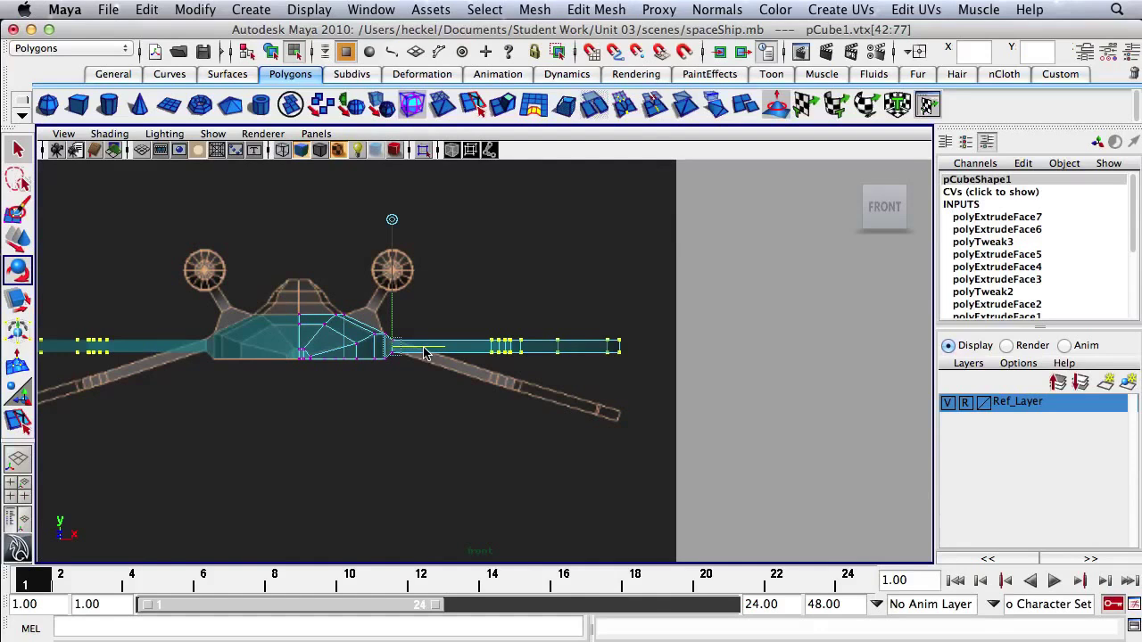
key(e)
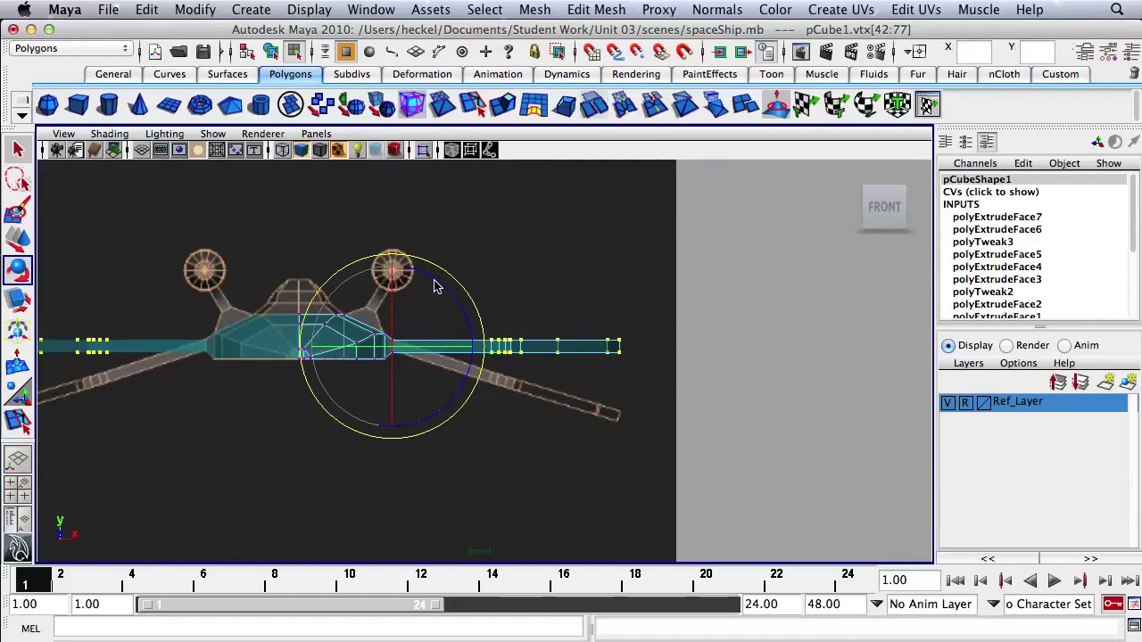
drag(430, 284, 439, 305)
key(space)
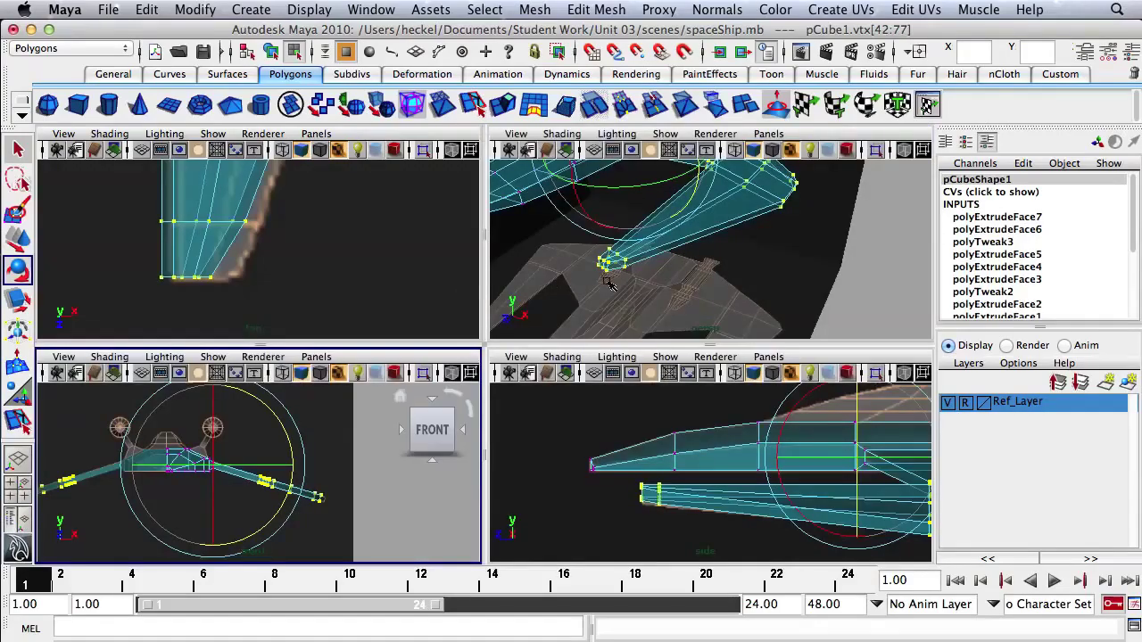
key(space)
scroll(468, 328, down, 5)
alt+middle_drag(469, 285, 469, 328)
alt+drag(468, 328, 534, 313)
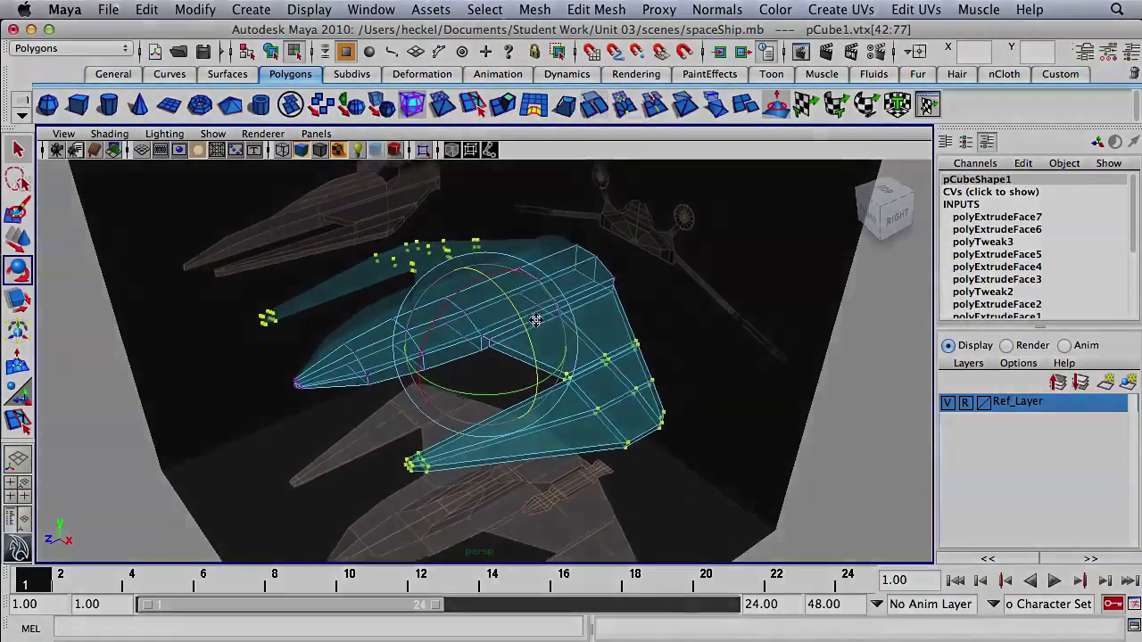